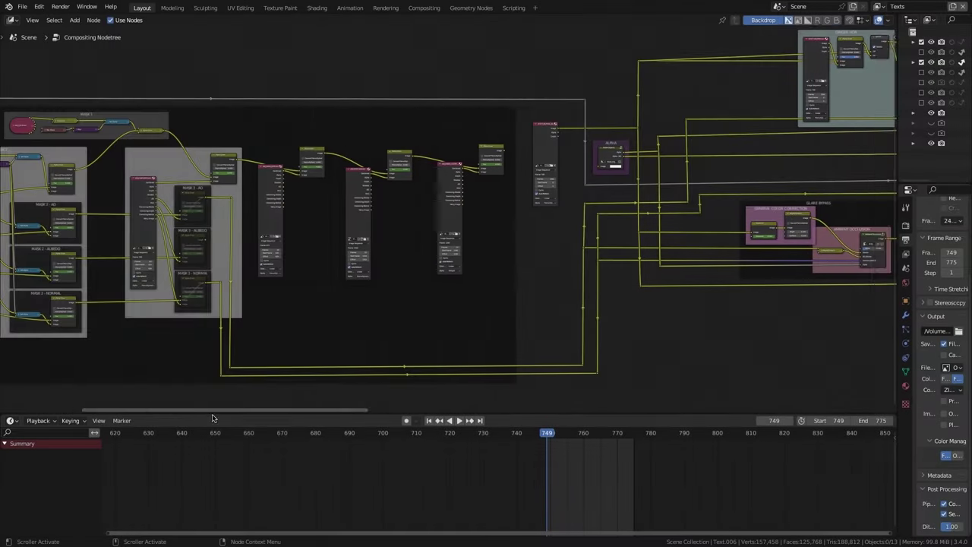
{"action": "left_click_drag", "start_coordinate": [433, 422], "coordinate": [710, 410]}
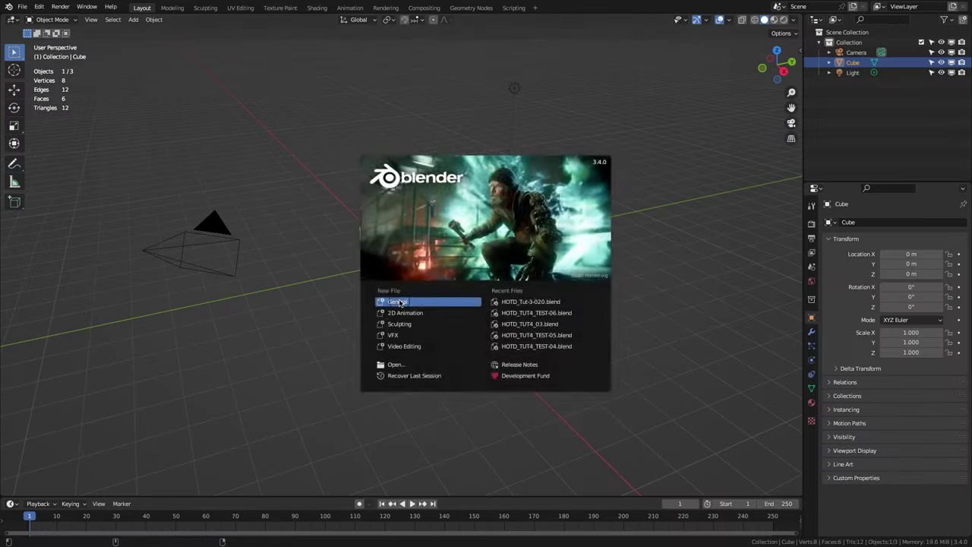
Start a new General file, set its frame range to 0–5, and fit that range in the timeline
{"action": "left_click", "coordinate": [408, 303]}
{"action": "left_click", "coordinate": [811, 239]}
{"action": "left_click", "coordinate": [888, 347]}
{"action": "left_click", "coordinate": [908, 356]}
{"action": "type", "text": "5"}
{"action": "key", "text": "Return"}
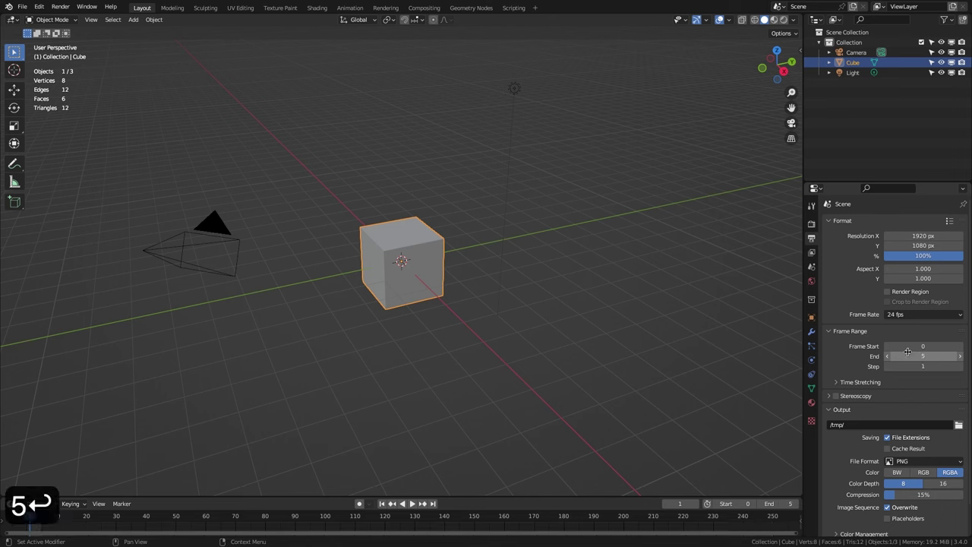
{"action": "middle_click_drag", "start_coordinate": [361, 519], "coordinate": [722, 524]}
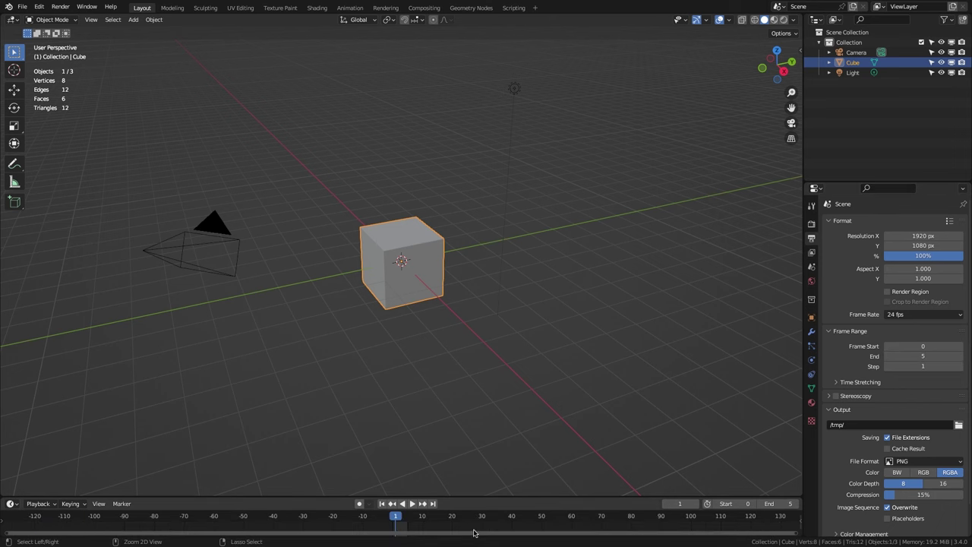
{"action": "key", "text": "Home"}
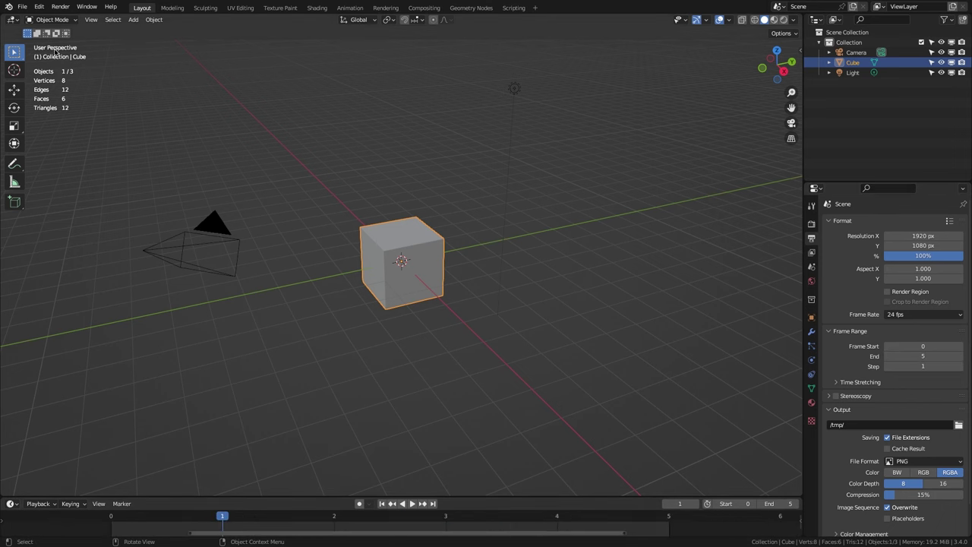
Switch the 3D viewport to the Compositor and enable nodes for the scene
{"action": "left_click", "coordinate": [16, 21]}
{"action": "left_click", "coordinate": [62, 60]}
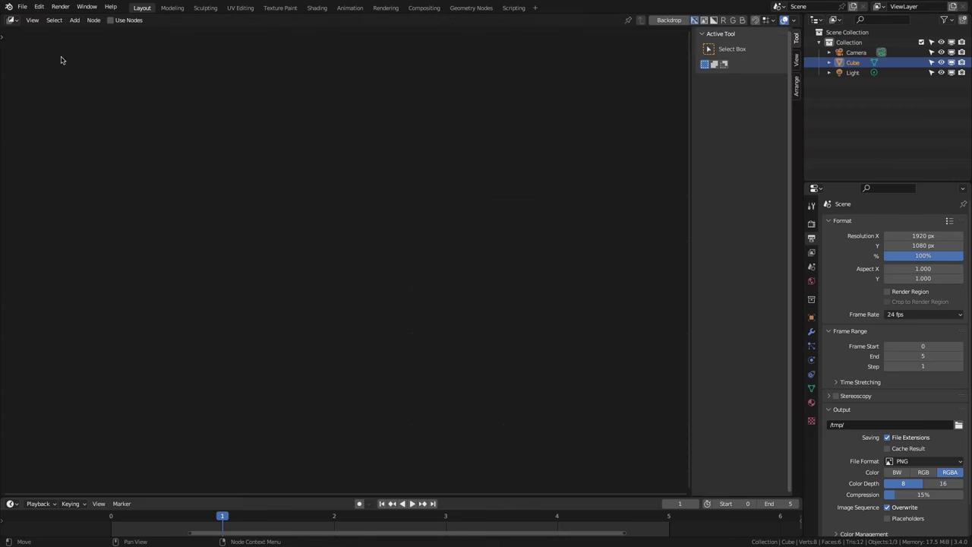
{"action": "left_click", "coordinate": [111, 21]}
Delete the Render Layers node and place an Image node beside the Composite node instead
{"action": "left_click", "coordinate": [268, 195]}
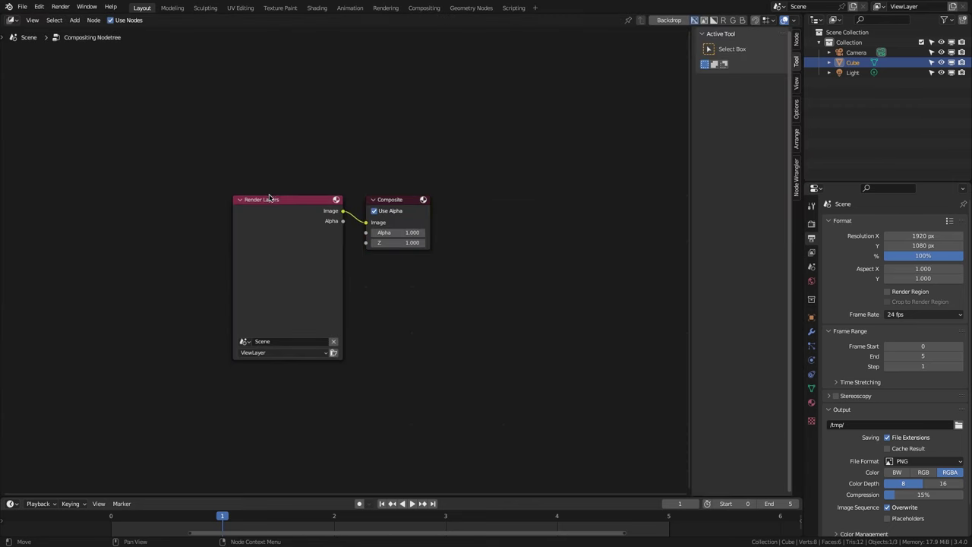
{"action": "key", "text": "x"}
{"action": "key", "text": "shift+a"}
{"action": "type", "text": "im"}
{"action": "key", "text": "Return"}
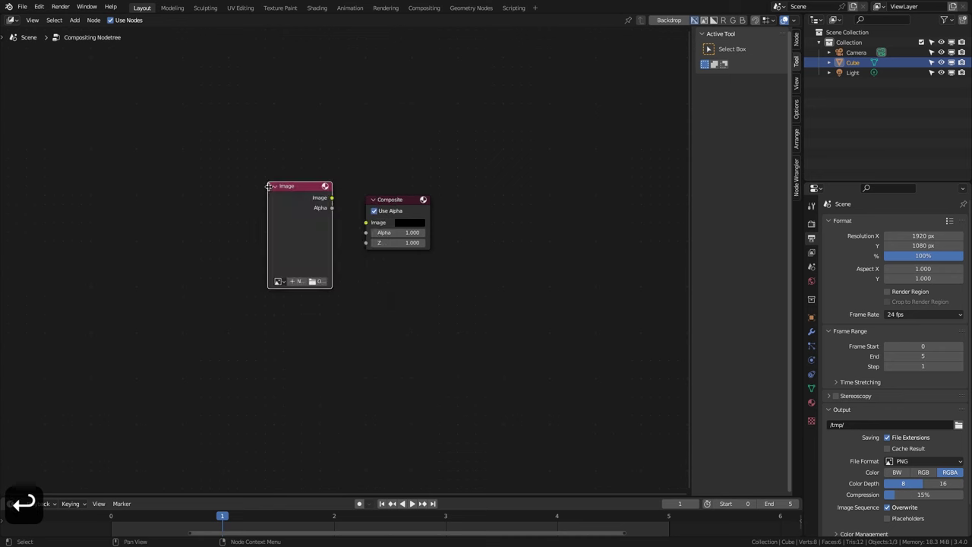
{"action": "left_click", "coordinate": [267, 189]}
Load tut4_00.exr from the EXR folder into the Image node and set its layer to Scene_03
{"action": "left_click", "coordinate": [320, 282]}
{"action": "left_click", "coordinate": [376, 272]}
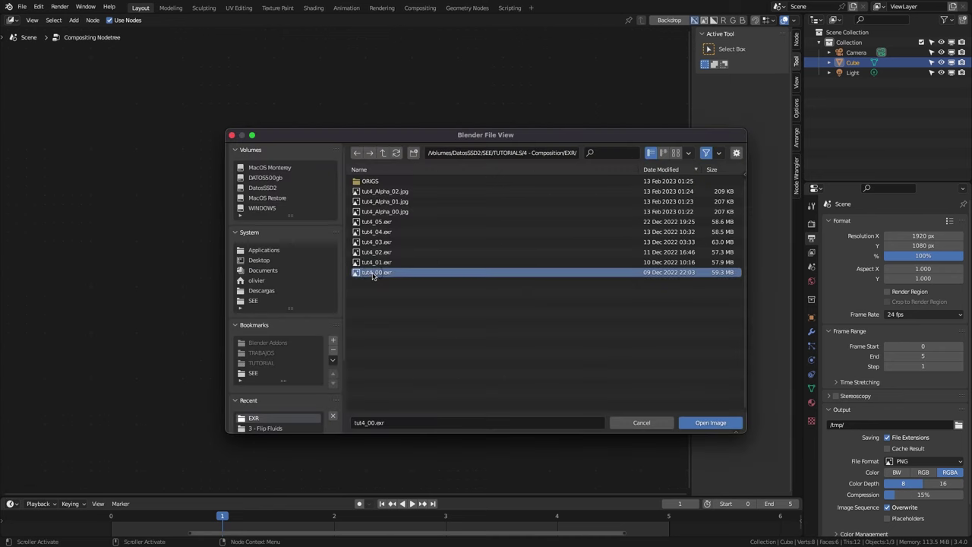
{"action": "left_click", "coordinate": [708, 423]}
{"action": "left_click", "coordinate": [309, 304]}
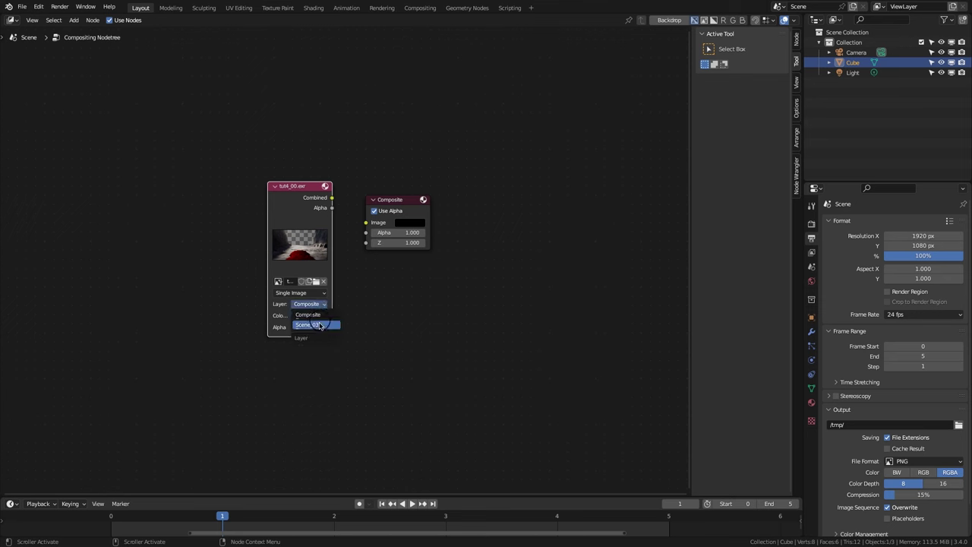
{"action": "left_click", "coordinate": [318, 333]}
Set the image source to Image Sequence with 6 frames and a start frame of 0
{"action": "left_click", "coordinate": [303, 371]}
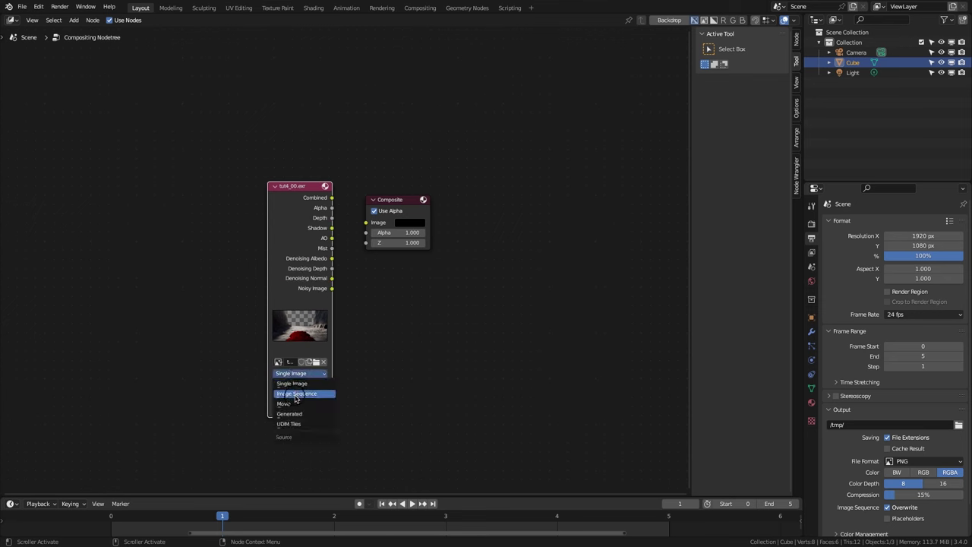
{"action": "left_click", "coordinate": [301, 395]}
{"action": "left_click", "coordinate": [300, 390]}
{"action": "type", "text": "6"}
{"action": "key", "text": "Tab"}
{"action": "type", "text": "0"}
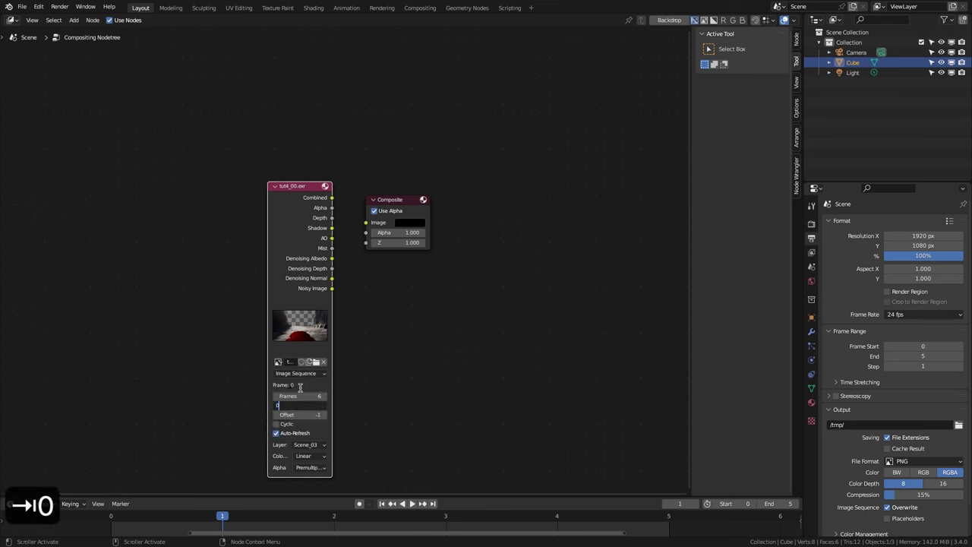
{"action": "key", "text": "Return"}
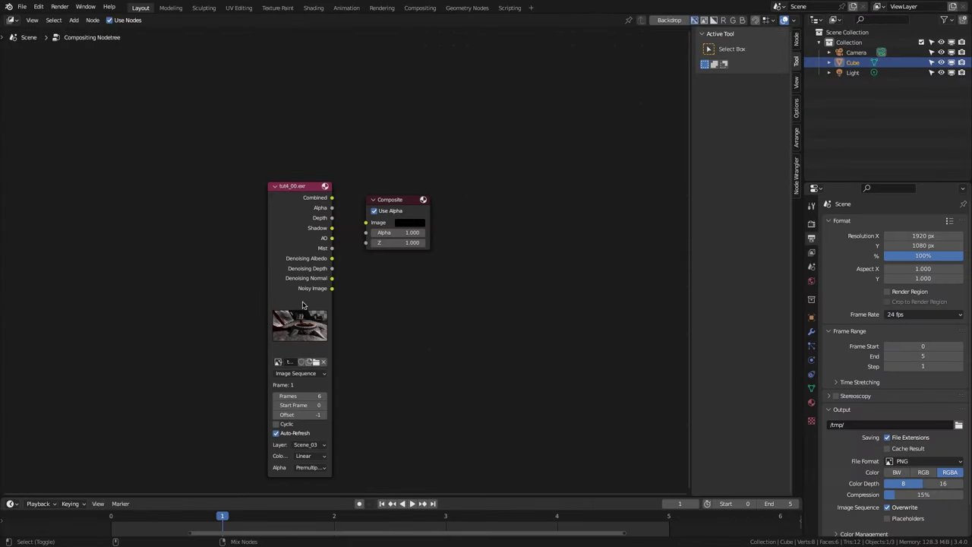
Connect the Combined pass to a Viewer node placed below Composite and turn on the backdrop
{"action": "left_click", "coordinate": [288, 232], "text": "ctrl+shift"}
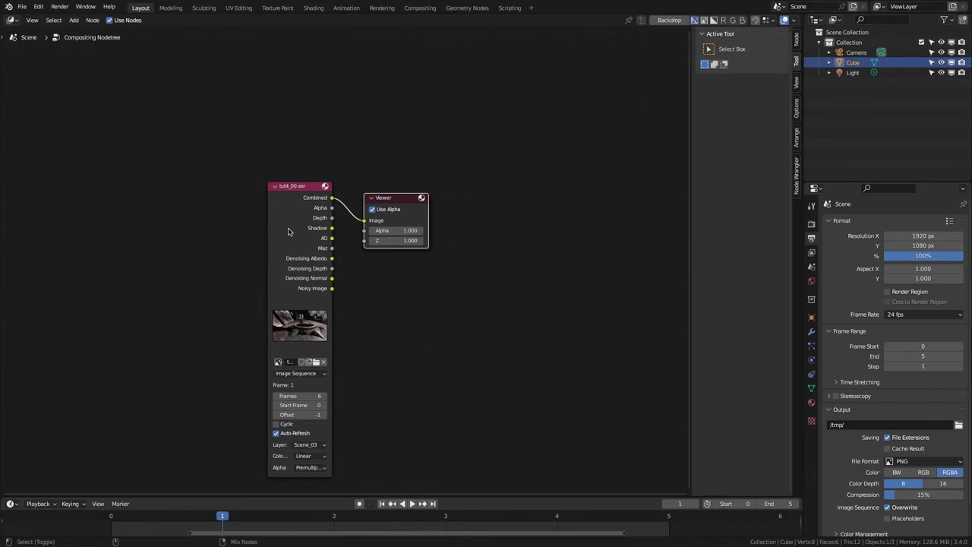
{"action": "left_click_drag", "start_coordinate": [397, 199], "coordinate": [404, 278]}
{"action": "left_click", "coordinate": [669, 21]}
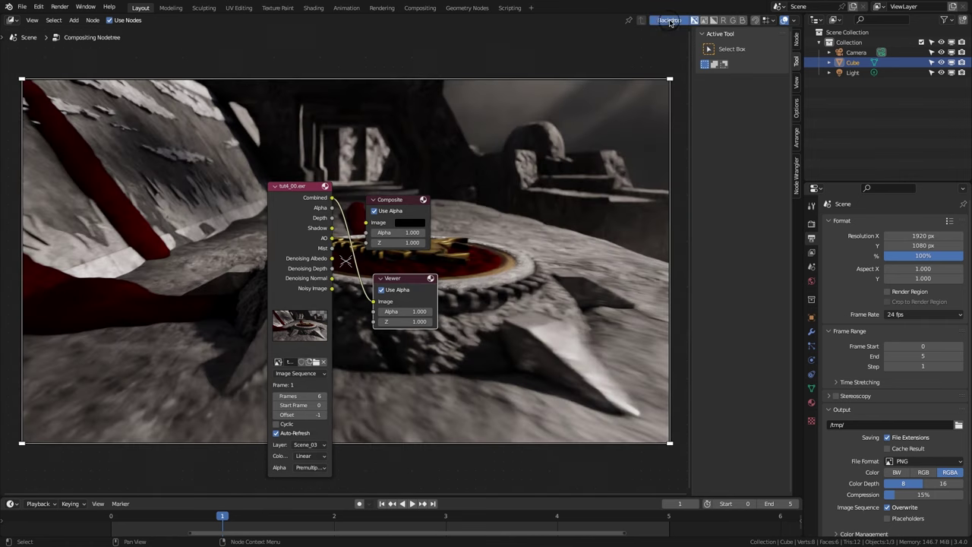
Move the Composite and Viewer nodes far away from the image node to free space between them
{"action": "scroll", "coordinate": [471, 248], "scroll_direction": "down", "scroll_amount": 15}
{"action": "left_click_drag", "start_coordinate": [346, 234], "coordinate": [369, 279]}
{"action": "left_click_drag", "start_coordinate": [362, 248], "coordinate": [630, 248]}
{"action": "left_click_drag", "start_coordinate": [337, 247], "coordinate": [114, 251]}
{"action": "middle_click_drag", "start_coordinate": [117, 253], "coordinate": [354, 255]}
{"action": "scroll", "coordinate": [356, 258], "scroll_direction": "up", "scroll_amount": 12}
{"action": "middle_click_drag", "start_coordinate": [347, 182], "coordinate": [163, 128]}
Add a Denoise node fed by Noisy Image and connect Denoising Albedo and Denoising Normal to its Albedo and Normal inputs
{"action": "left_click_drag", "start_coordinate": [217, 206], "coordinate": [266, 217]}
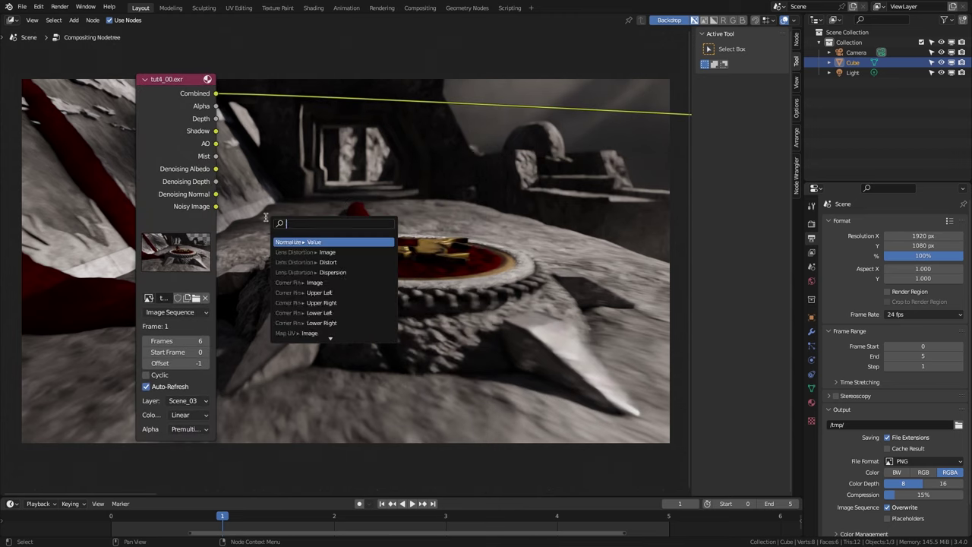
{"action": "type", "text": "de"}
{"action": "key", "text": "Return"}
{"action": "left_click", "coordinate": [289, 226]}
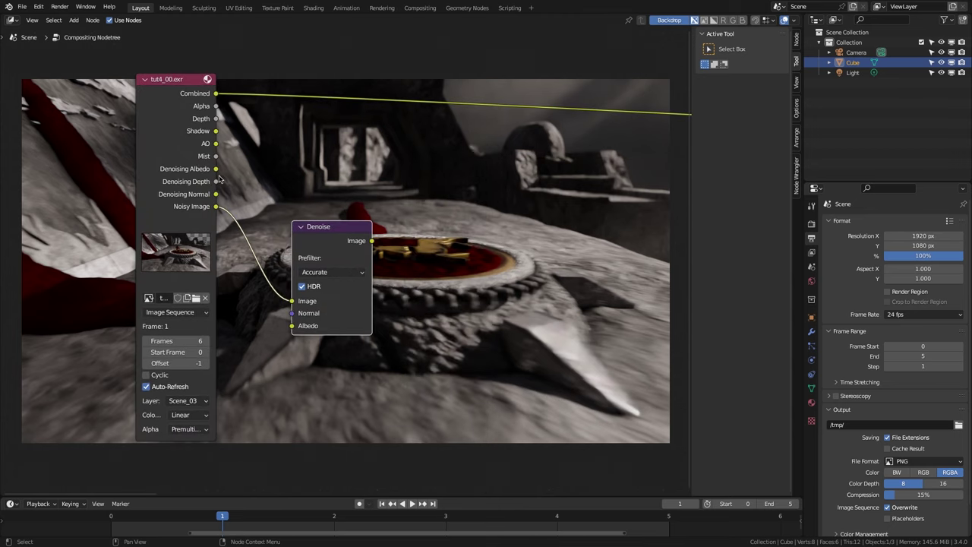
{"action": "left_click_drag", "start_coordinate": [216, 169], "coordinate": [290, 324]}
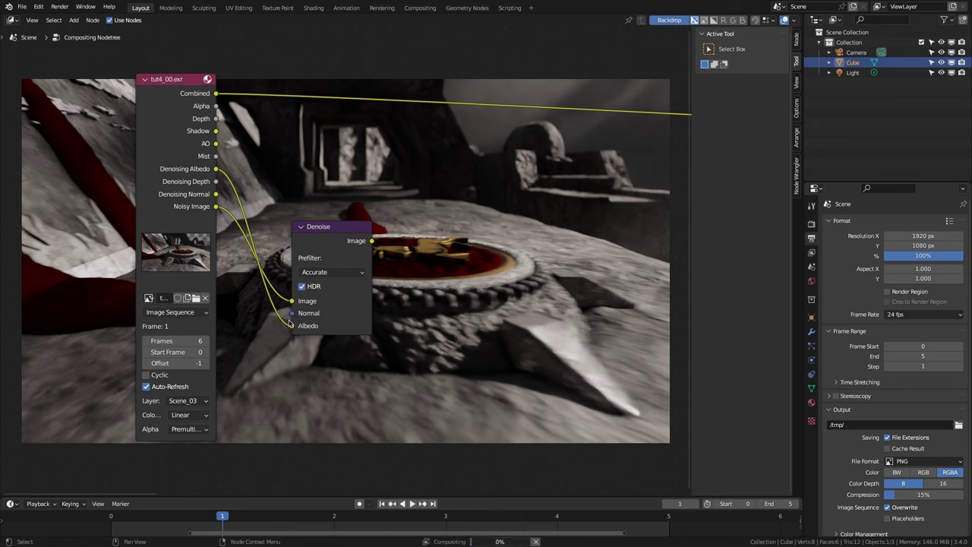
{"action": "left_click_drag", "start_coordinate": [217, 194], "coordinate": [292, 313]}
Preview the Denoise output in the backdrop and disconnect Noisy Image from the Denoise node's Image input
{"action": "left_click", "coordinate": [341, 228], "text": "ctrl+shift"}
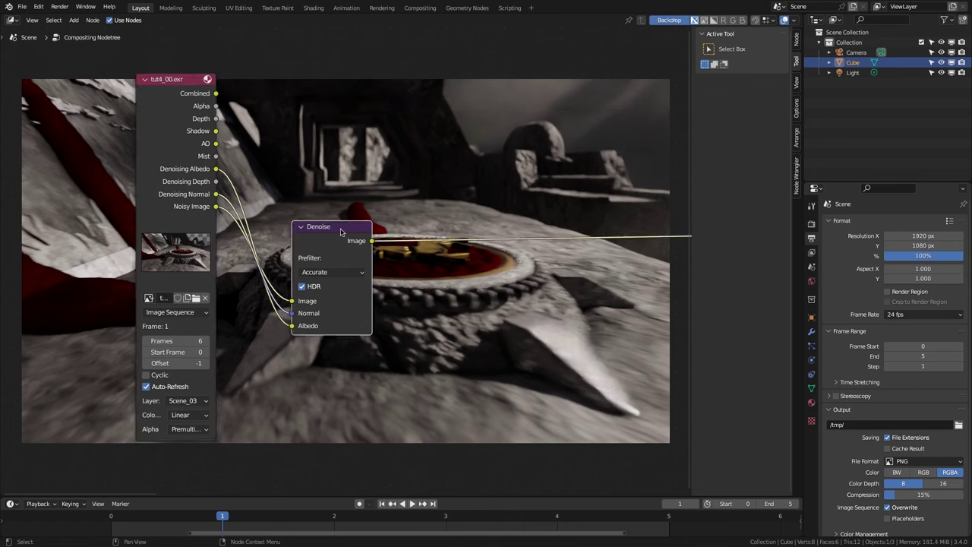
{"action": "key", "text": "ctrl+z"}
{"action": "left_click", "coordinate": [329, 233], "text": "ctrl+shift"}
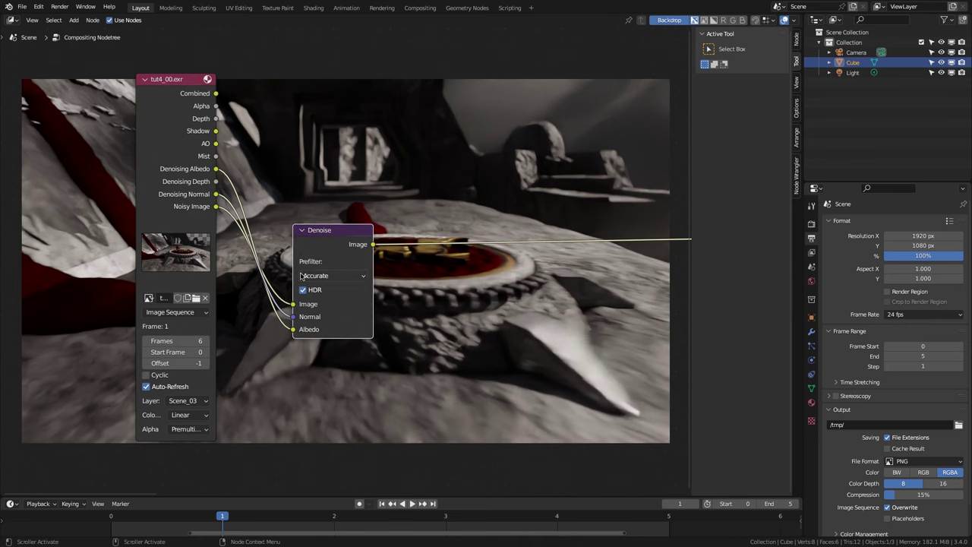
{"action": "left_click_drag", "start_coordinate": [293, 304], "coordinate": [287, 278]}
Preview the image node's Combined, Alpha, Depth, AO, Mist and Shadow passes in the backdrop, returning to Combined
{"action": "left_click", "coordinate": [216, 95], "text": "ctrl+shift"}
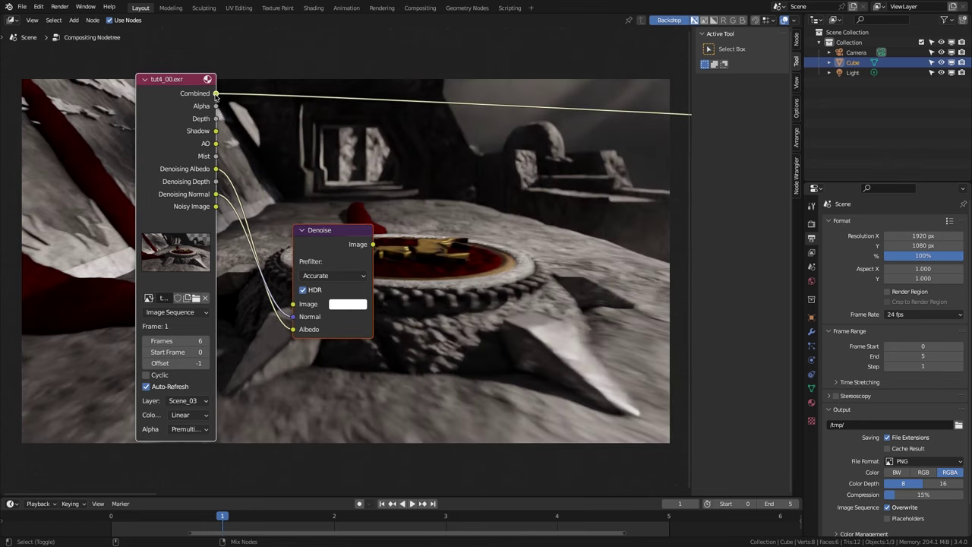
{"action": "left_click", "coordinate": [217, 106], "text": "ctrl+shift"}
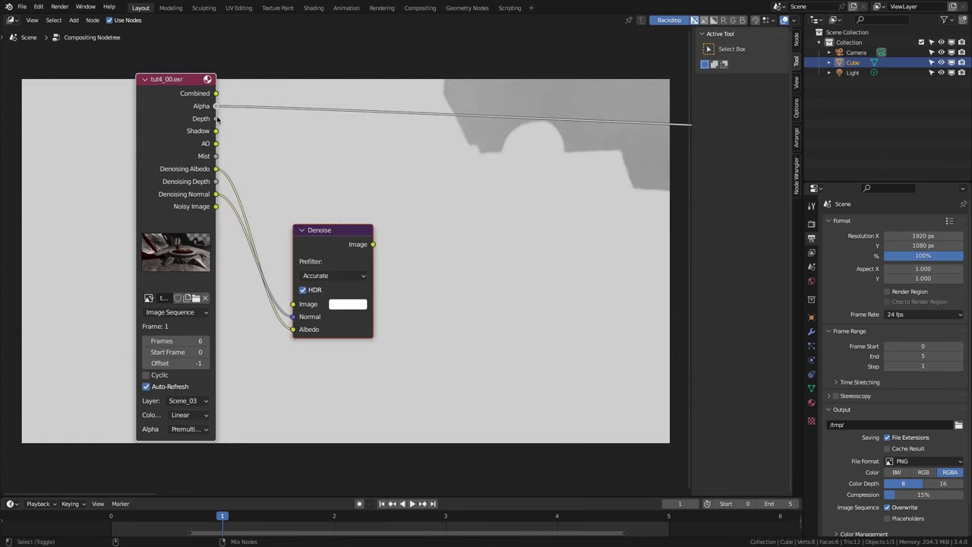
{"action": "left_click", "coordinate": [217, 119], "text": "ctrl+shift"}
{"action": "left_click", "coordinate": [216, 143], "text": "ctrl+shift"}
{"action": "left_click", "coordinate": [216, 156], "text": "ctrl+shift"}
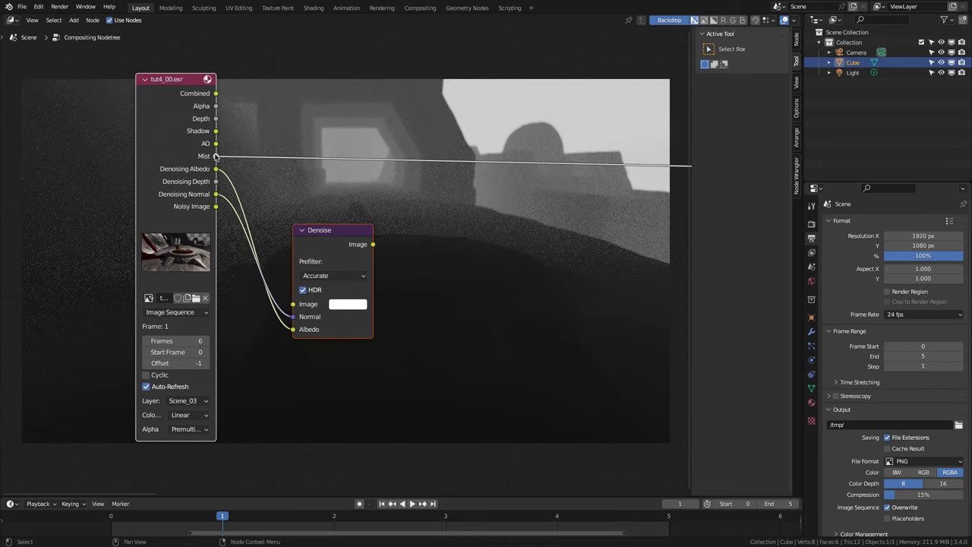
{"action": "left_click", "coordinate": [216, 131], "text": "ctrl+shift"}
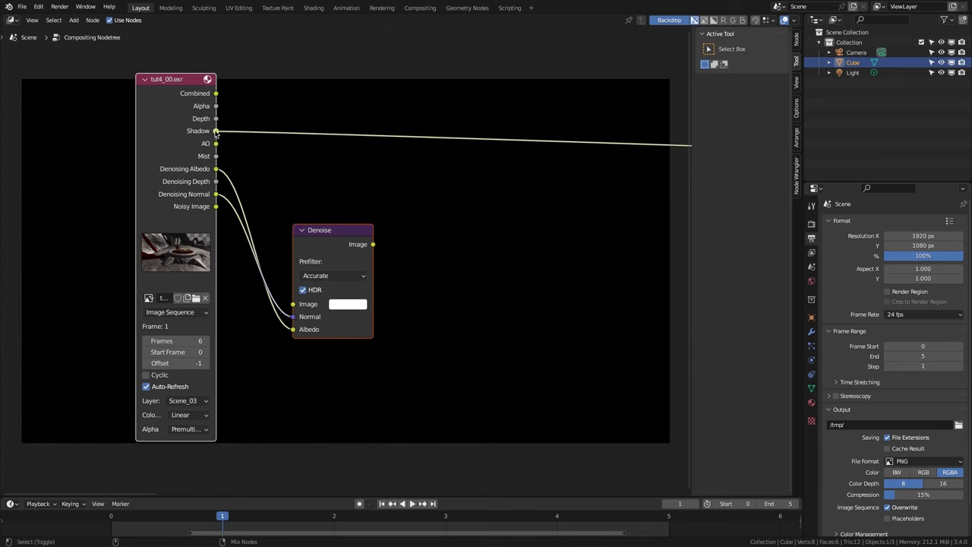
{"action": "left_click", "coordinate": [216, 99], "text": "ctrl+shift"}
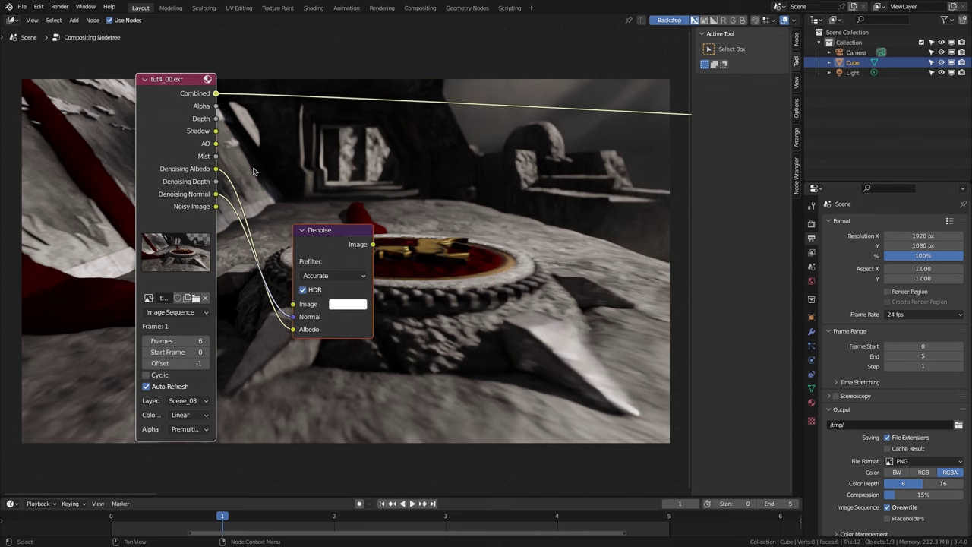
Hide the node options of the tut4_00.exr image and Denoise nodes
{"action": "right_click", "coordinate": [174, 150]}
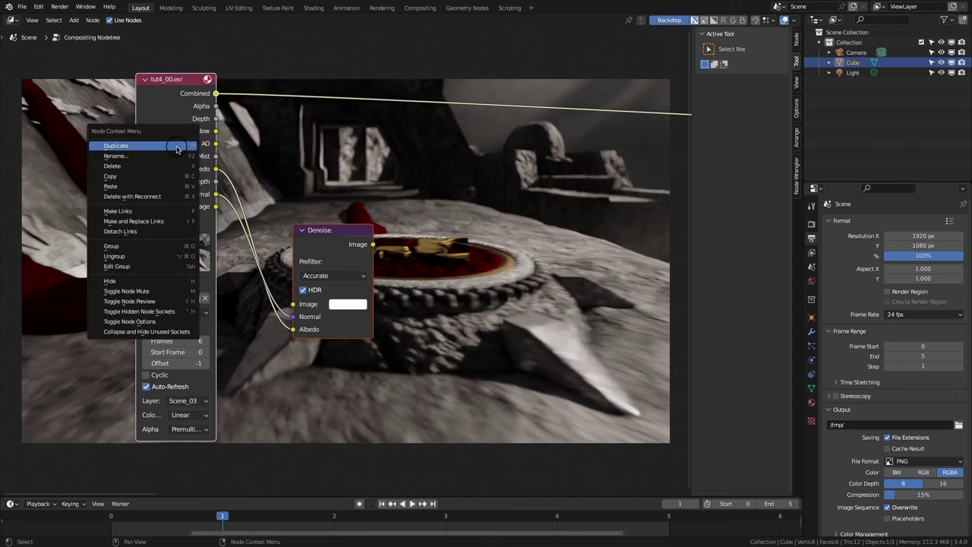
{"action": "left_click", "coordinate": [141, 322]}
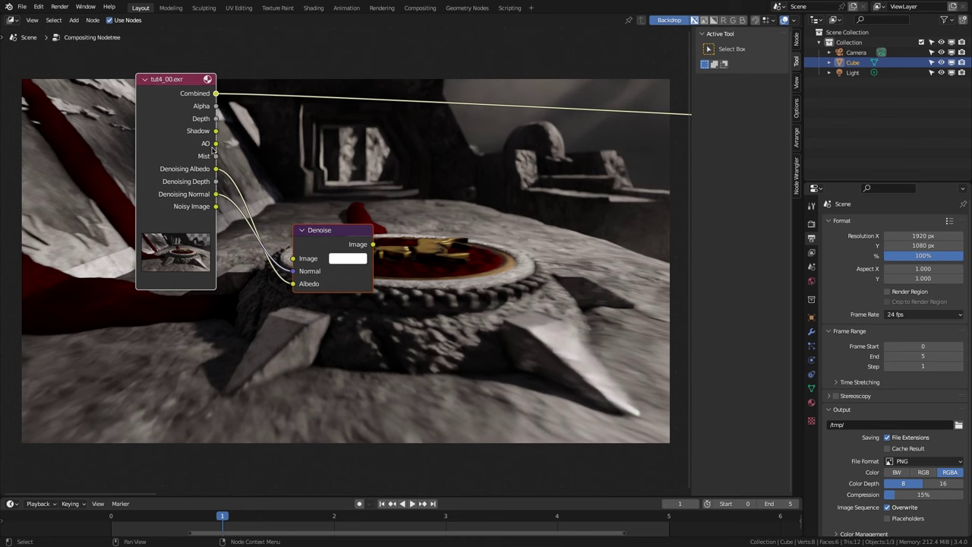
Add a Mix node with Combined in its first Image input and AO in its second, and preview its output
{"action": "left_click_drag", "start_coordinate": [215, 144], "coordinate": [241, 145]}
{"action": "type", "text": "mi"}
{"action": "key", "text": "Return"}
{"action": "left_click", "coordinate": [326, 109]}
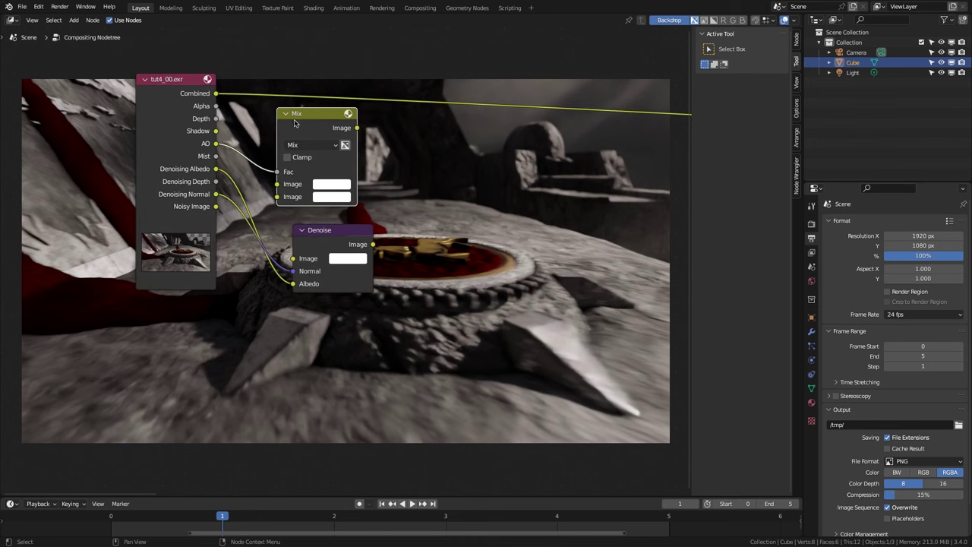
{"action": "left_click_drag", "start_coordinate": [216, 92], "coordinate": [277, 197]}
{"action": "left_click", "coordinate": [356, 129], "text": "ctrl+shift"}
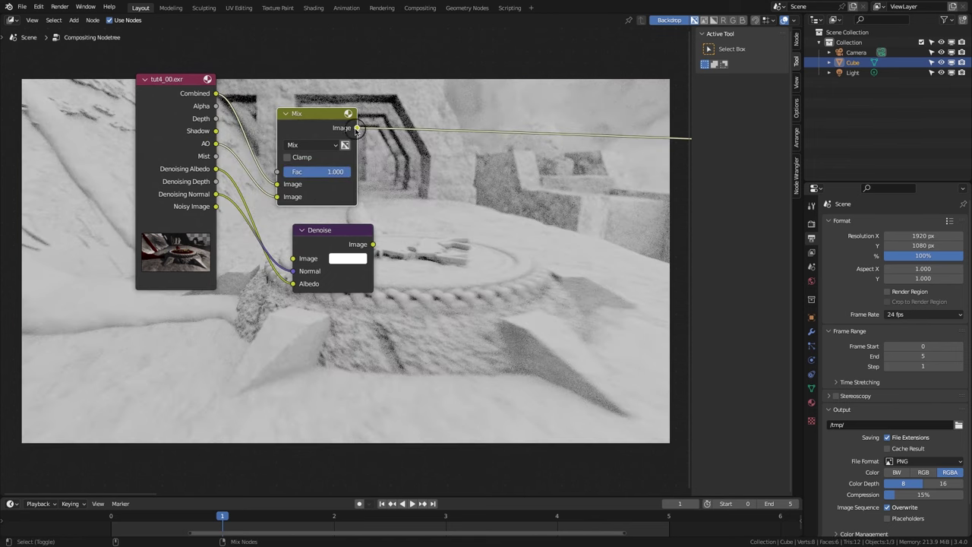
Route the AO pass through the Denoise node into Mix's second Image input and arrange Denoise before Mix
{"action": "middle_click_drag", "start_coordinate": [357, 131], "coordinate": [234, 320]}
{"action": "left_click_drag", "start_coordinate": [149, 391], "coordinate": [250, 433]}
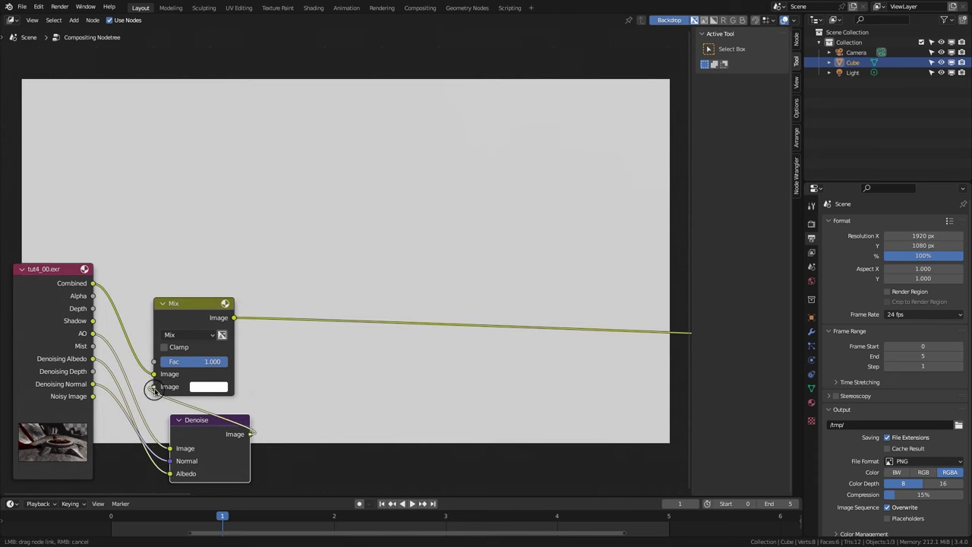
{"action": "left_click_drag", "start_coordinate": [185, 306], "coordinate": [321, 306]}
{"action": "left_click_drag", "start_coordinate": [205, 421], "coordinate": [193, 356]}
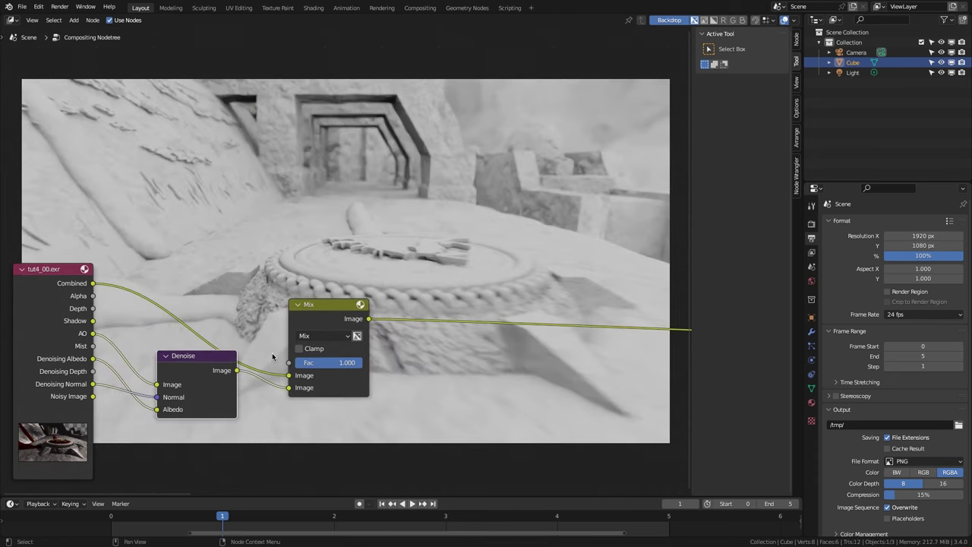
Set the Mix node's blend mode to Multiply and compare the effect of its factor, leaving it at 1.000
{"action": "left_click", "coordinate": [326, 335]}
{"action": "left_click", "coordinate": [322, 290]}
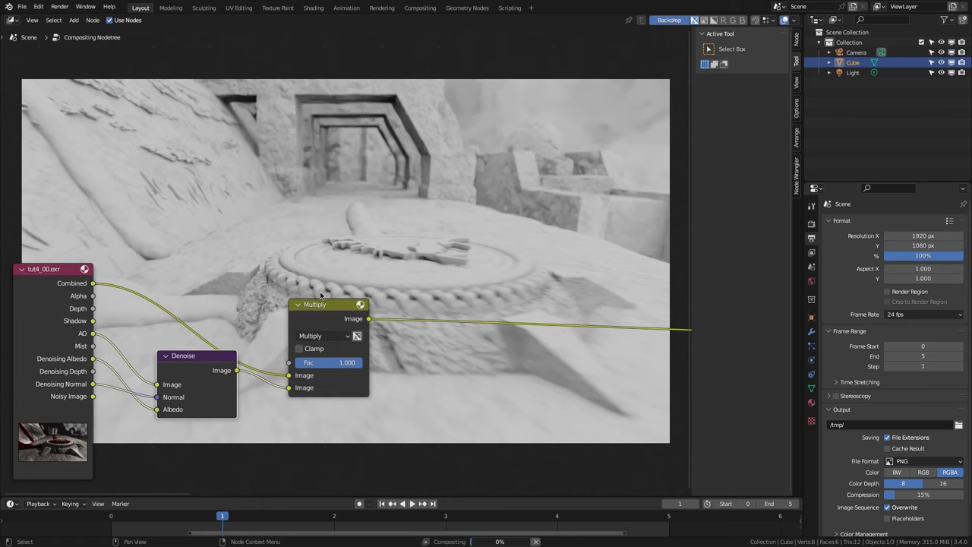
{"action": "left_click_drag", "start_coordinate": [345, 366], "coordinate": [368, 364]}
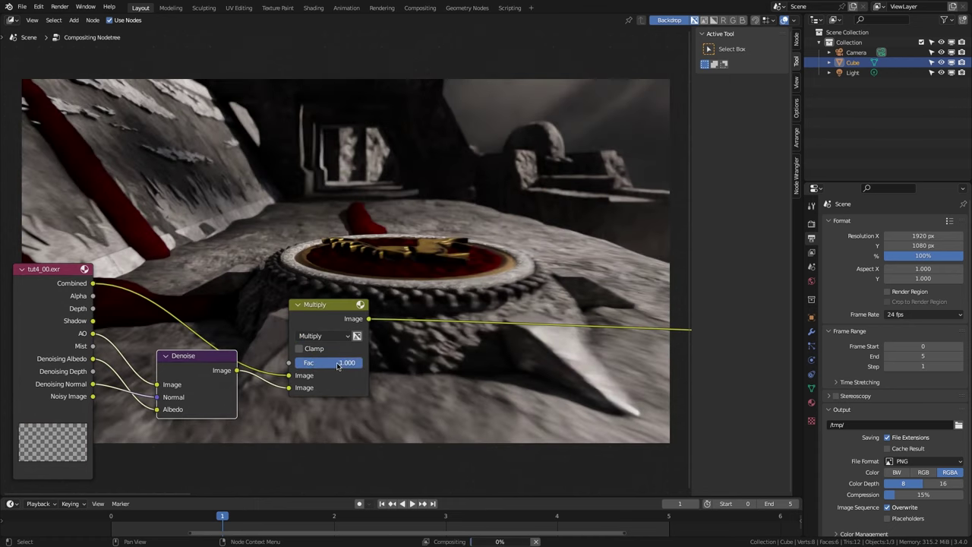
Insert a Bright/Contrast node on the link between Denoise and the second Image input of Multiply
{"action": "key", "text": "shift+a"}
{"action": "type", "text": "br"}
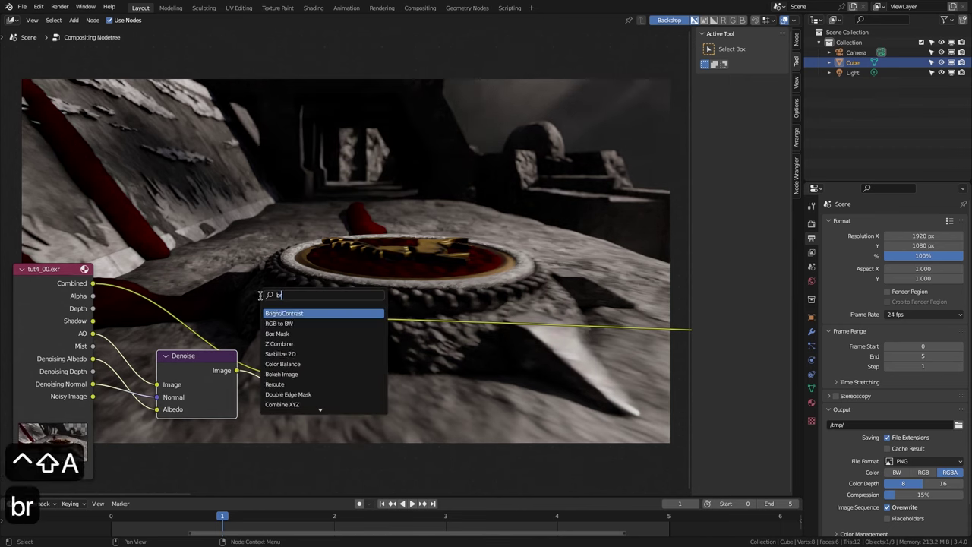
{"action": "key", "text": "Return"}
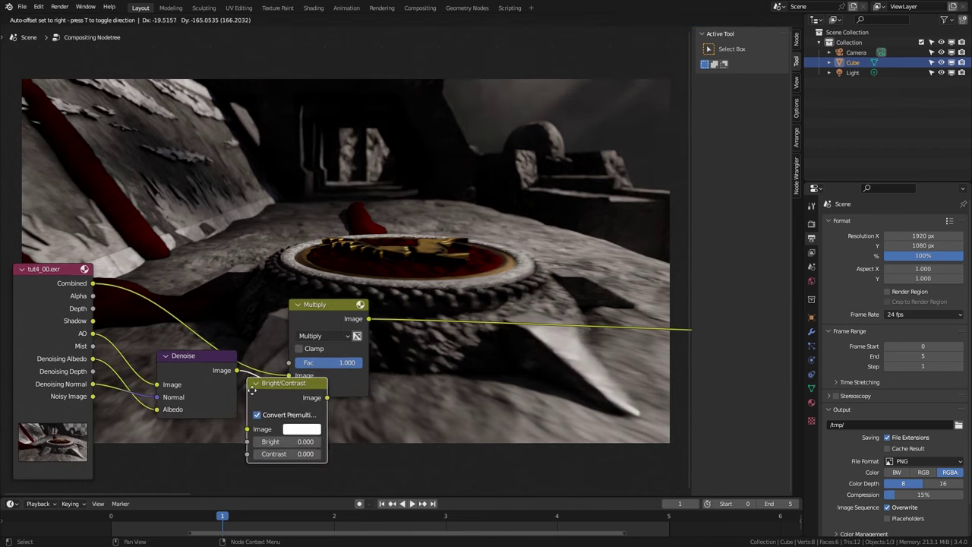
{"action": "left_click", "coordinate": [286, 384]}
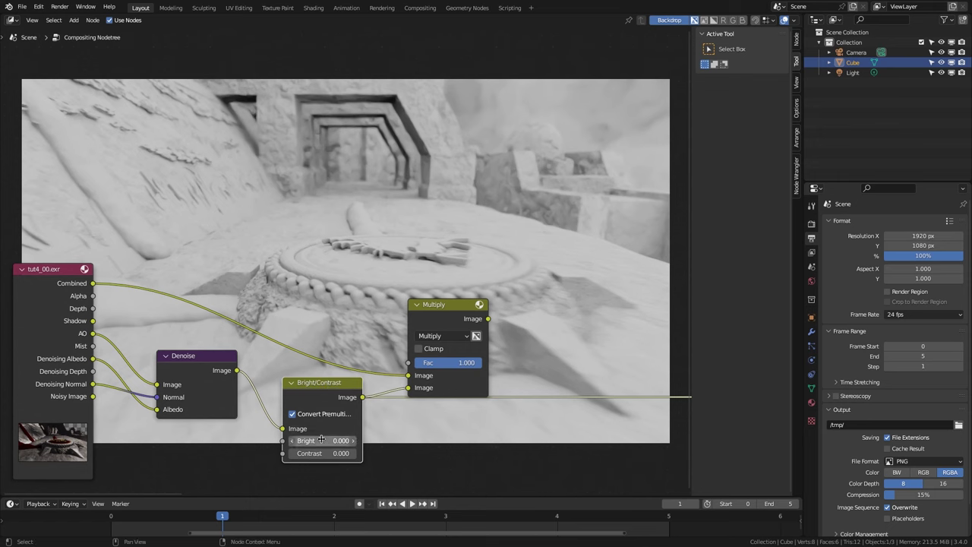
Set the Bright/Contrast node's Bright to 18 and Contrast to 50
{"action": "left_click", "coordinate": [323, 441]}
{"action": "type", "text": "18"}
{"action": "key", "text": "Return"}
{"action": "left_click", "coordinate": [329, 453]}
{"action": "type", "text": "5"}
{"action": "key", "text": "Return"}
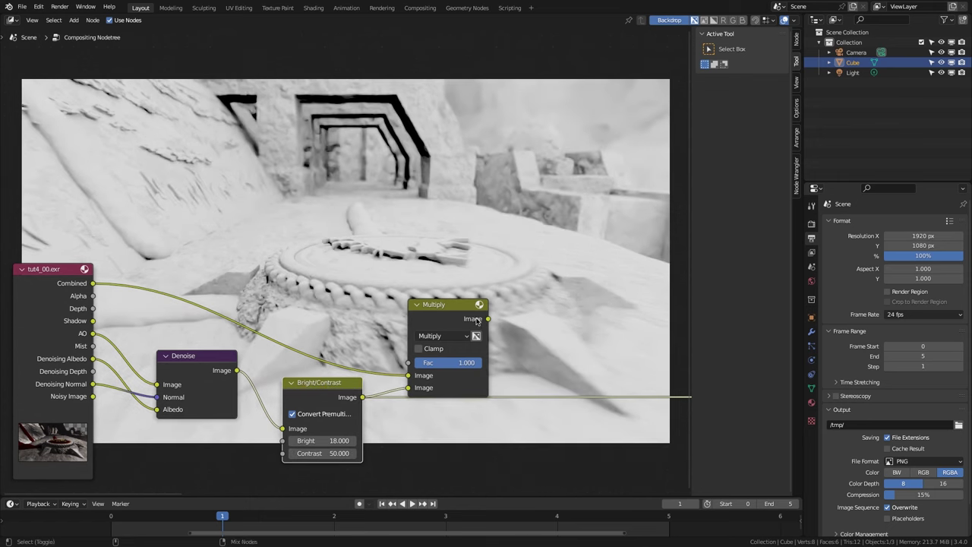
Preview the Multiply output with its factor at 1.000 and group the Denoise, Bright/Contrast and Multiply nodes
{"action": "left_click", "coordinate": [449, 318], "text": "ctrl+shift"}
{"action": "left_click_drag", "start_coordinate": [465, 366], "coordinate": [499, 363]}
{"action": "left_click_drag", "start_coordinate": [471, 262], "coordinate": [175, 442]}
{"action": "key", "text": "ctrl+g"}
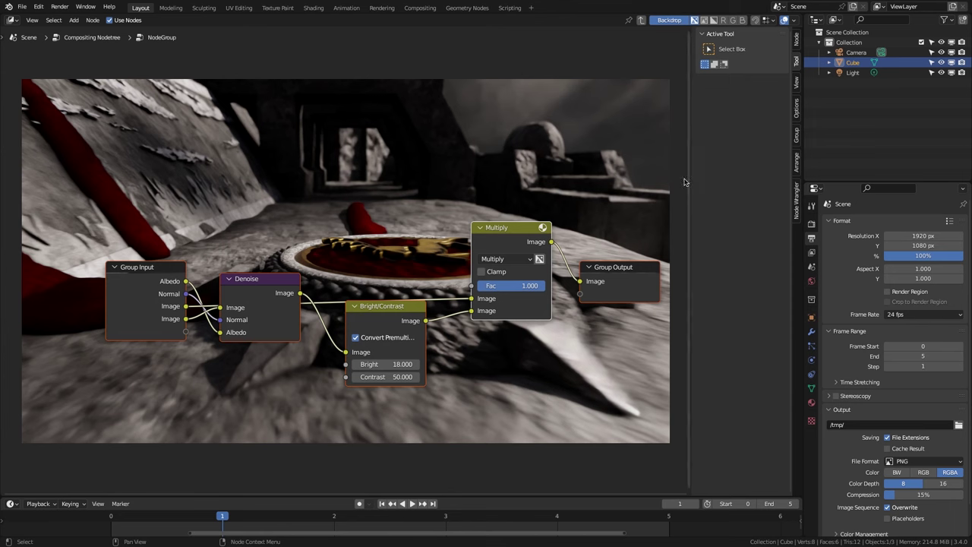
Rename the group's ambient occlusion image input as AO and expose Bright, Contrast and Fac as group inputs
{"action": "left_click", "coordinate": [796, 136]}
{"action": "double_click", "coordinate": [724, 82]}
{"action": "type", "text": "AO"}
{"action": "key", "text": "Return"}
{"action": "left_click_drag", "start_coordinate": [346, 365], "coordinate": [186, 344]}
{"action": "left_click_drag", "start_coordinate": [473, 285], "coordinate": [186, 357]}
{"action": "key", "text": "Tab"}
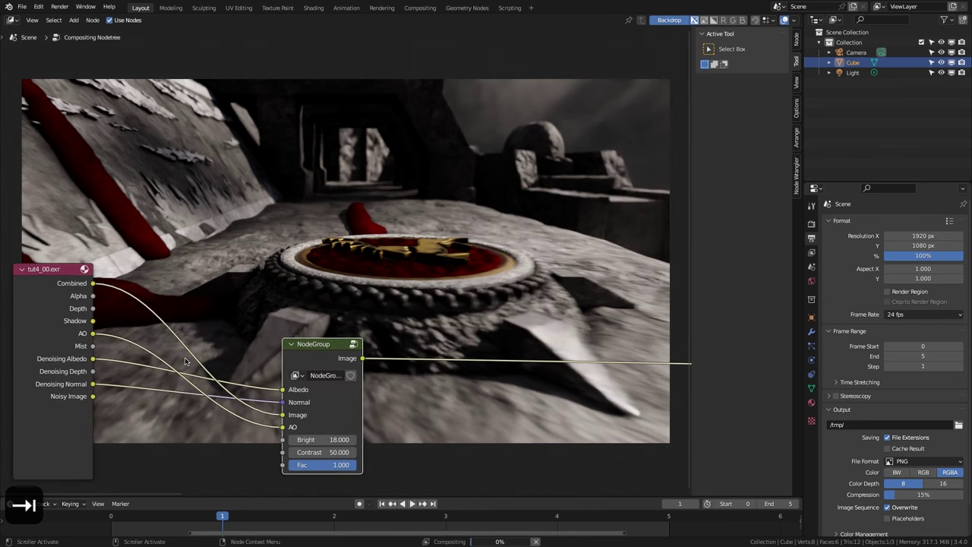
Rename the node group as Ambient Occlusion
{"action": "left_click", "coordinate": [321, 375]}
{"action": "type", "text": "Ambie"}
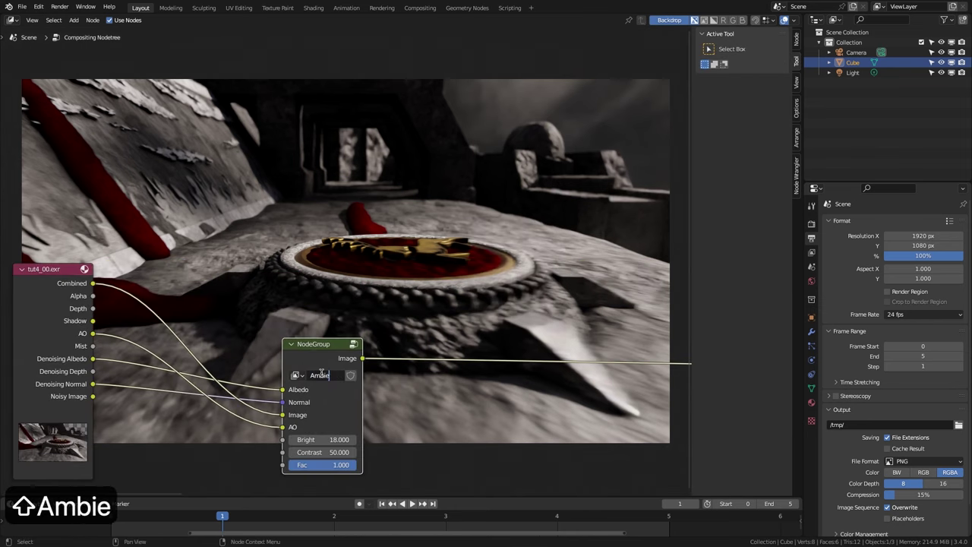
{"action": "type", "text": "nt Occlusion"}
{"action": "key", "text": "Return"}
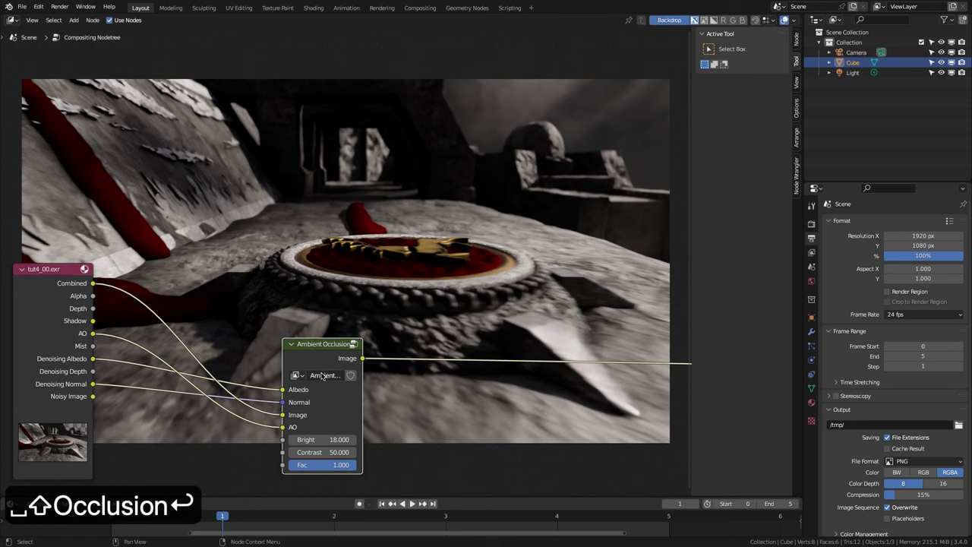
Keyframe the Ambient Occlusion group's Fac at 1.000 on frame 0 and 0.6 on frame 1
{"action": "left_click", "coordinate": [111, 517]}
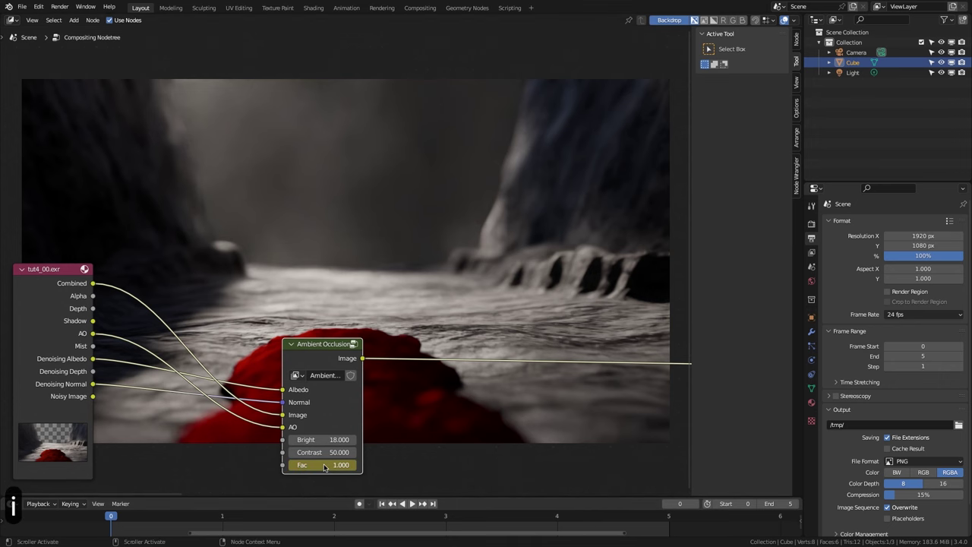
{"action": "key", "text": "i"}
{"action": "left_click", "coordinate": [223, 517]}
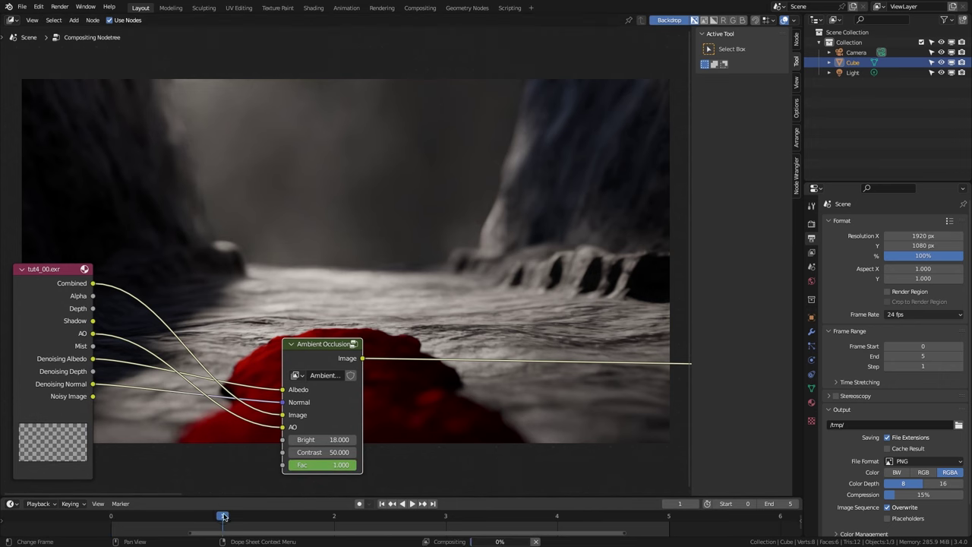
{"action": "left_click", "coordinate": [320, 465]}
{"action": "type", "text": ".6"}
{"action": "key", "text": "Return"}
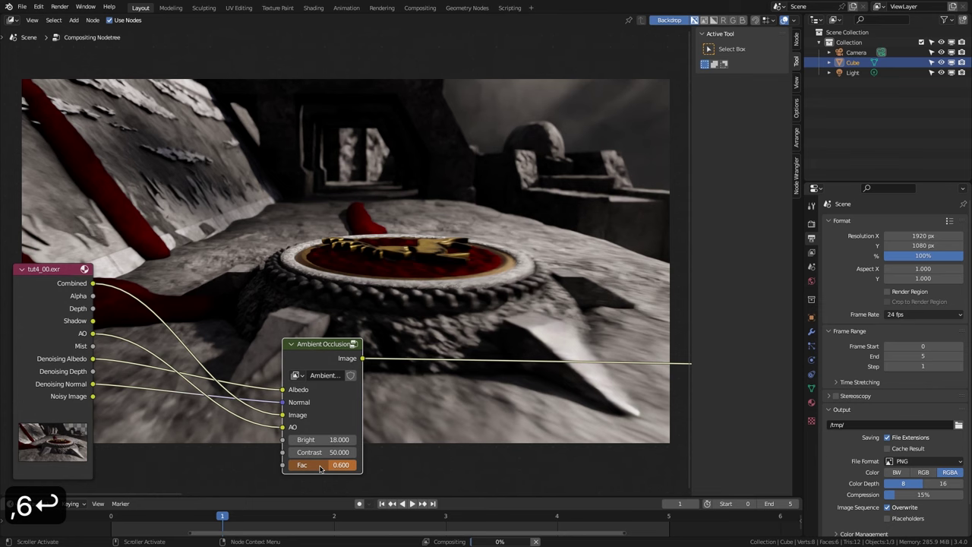
{"action": "key", "text": "i"}
Keyframe the Ambient Occlusion group's Fac at 0.7 on frame 2 and 0.5 on frame 3
{"action": "key", "text": "Right"}
{"action": "left_click", "coordinate": [332, 466]}
{"action": "type", "text": ".7"}
{"action": "key", "text": "Return"}
{"action": "key", "text": "i"}
{"action": "left_click", "coordinate": [437, 514]}
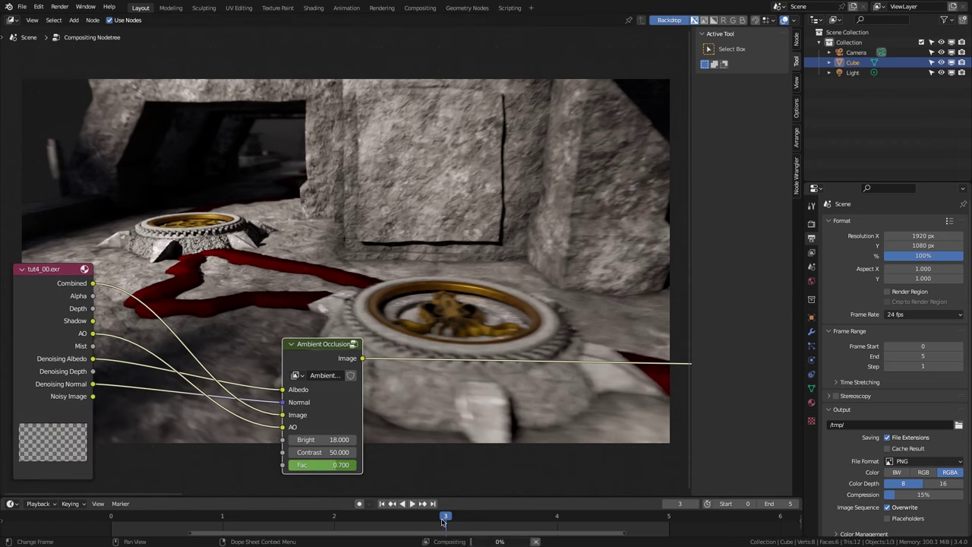
{"action": "left_click", "coordinate": [331, 467]}
{"action": "type", "text": ".5"}
{"action": "key", "text": "Return"}
{"action": "key", "text": "i"}
Keyframe the Ambient Occlusion group's Fac at 0.7 on frame 5
{"action": "key", "text": "Right"}
{"action": "key", "text": "Right"}
{"action": "left_click", "coordinate": [329, 465]}
{"action": "type", "text": ".7"}
{"action": "key", "text": "Return"}
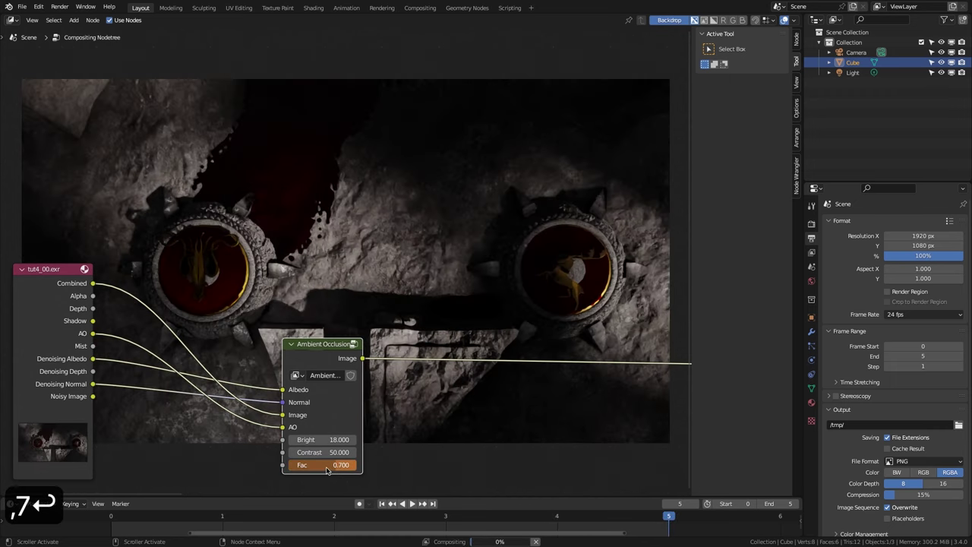
{"action": "key", "text": "i"}
On frame 0, duplicate the tut4_00.exr image node, place the copy above the original and show its node options
{"action": "left_click", "coordinate": [108, 521]}
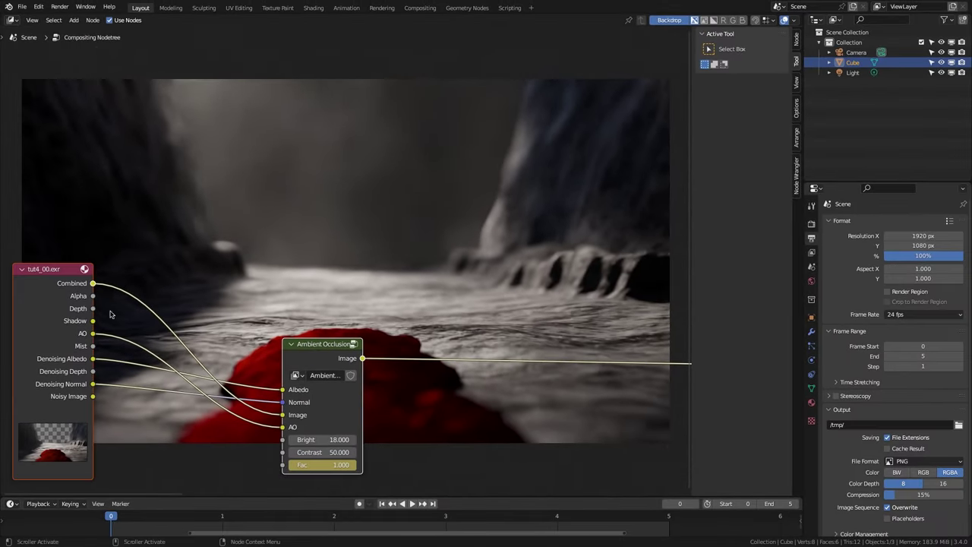
{"action": "left_click", "coordinate": [60, 302]}
{"action": "key", "text": "shift+d"}
{"action": "left_click", "coordinate": [206, 121]}
{"action": "right_click", "coordinate": [200, 166]}
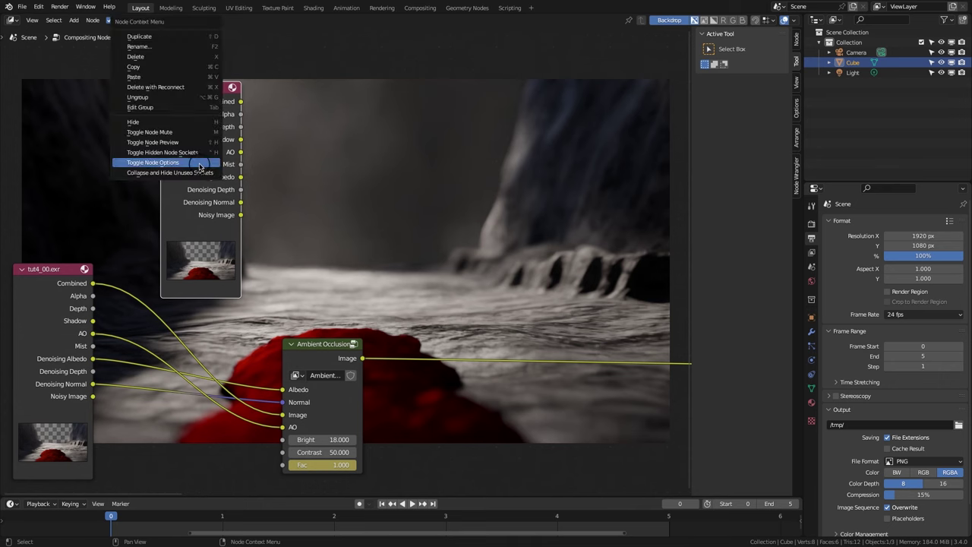
{"action": "left_click", "coordinate": [191, 163]}
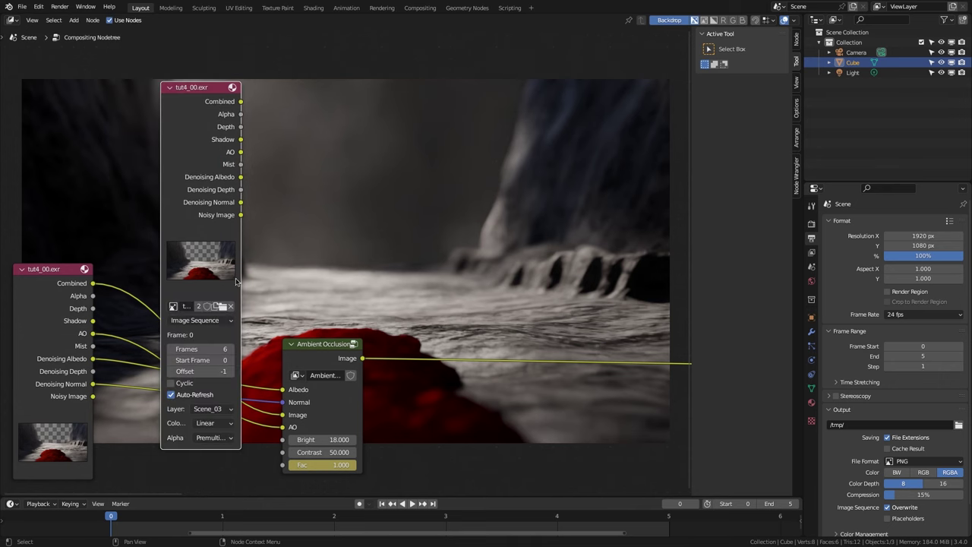
Load tut4_Alpha_00.jpg into the duplicated image node
{"action": "left_click", "coordinate": [222, 307]}
{"action": "left_click", "coordinate": [377, 211]}
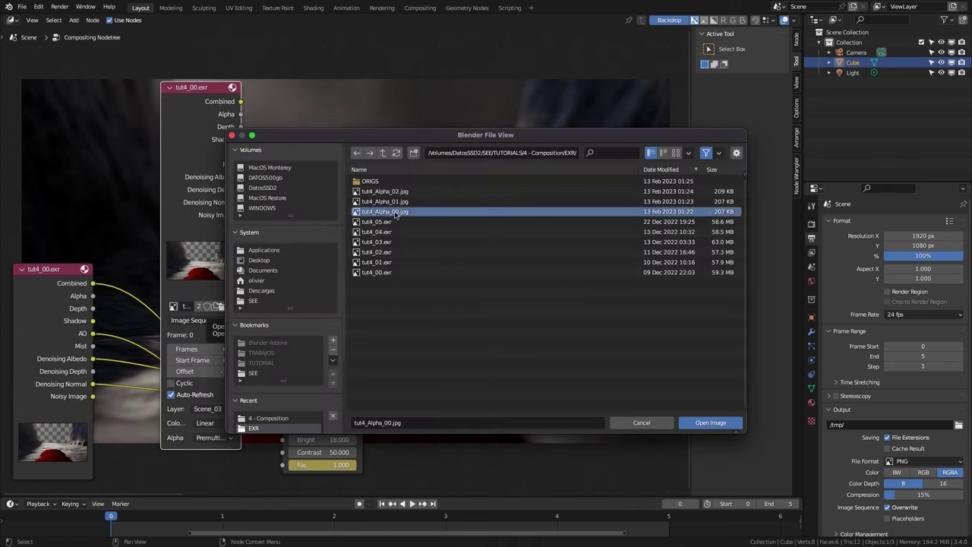
{"action": "left_click", "coordinate": [700, 423]}
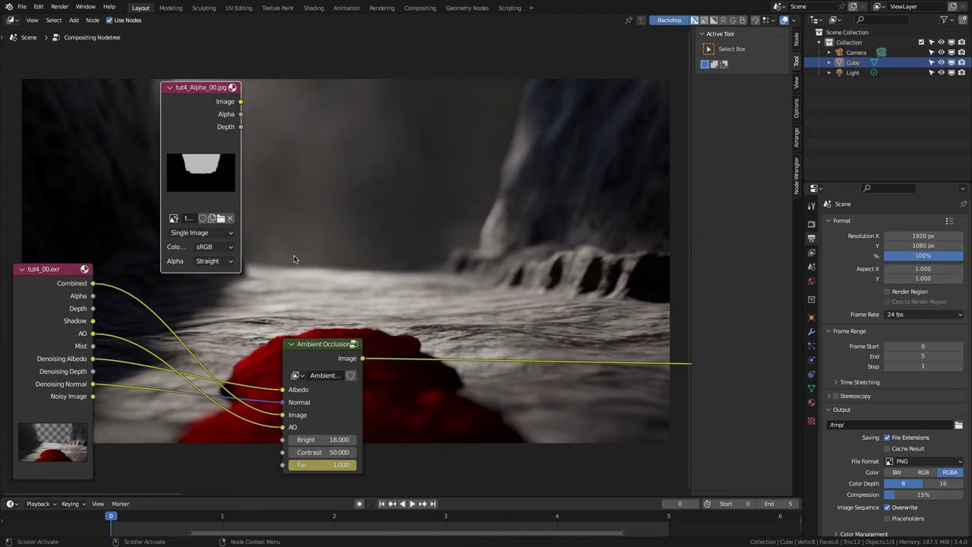
Set the alpha image node to an image sequence of 3 frames starting at frame 0, and check it on other frames
{"action": "left_click", "coordinate": [227, 233]}
{"action": "left_click", "coordinate": [224, 262]}
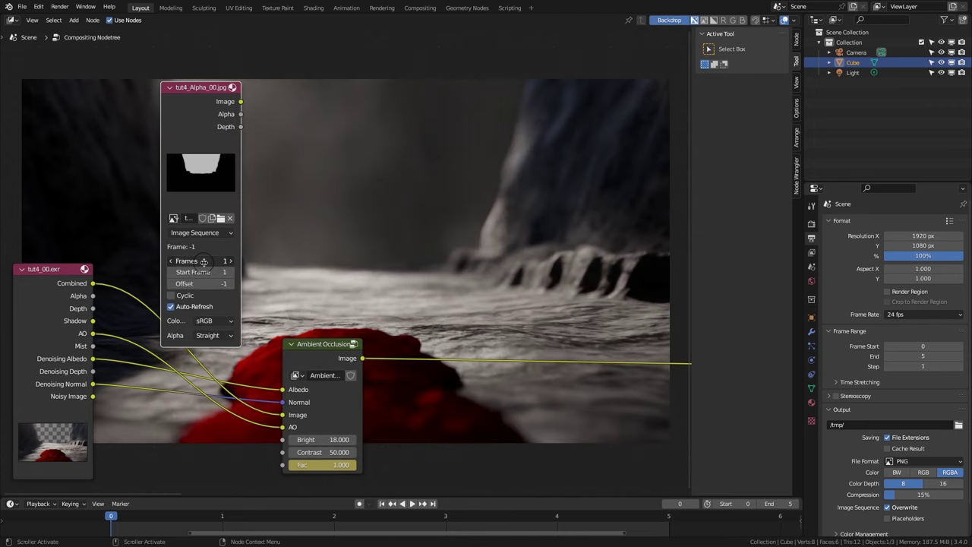
{"action": "key", "text": "Tab"}
{"action": "type", "text": "0"}
{"action": "key", "text": "Return"}
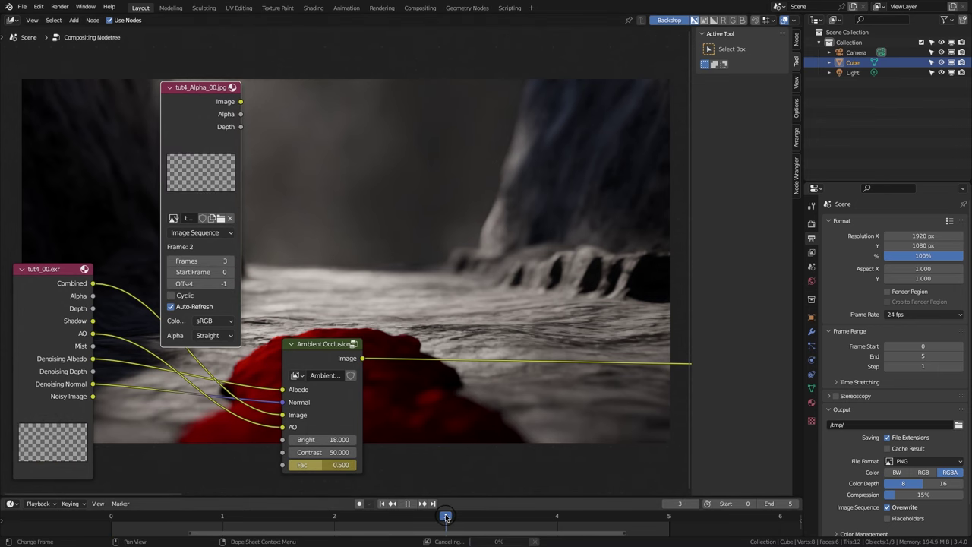
{"action": "left_click", "coordinate": [452, 517]}
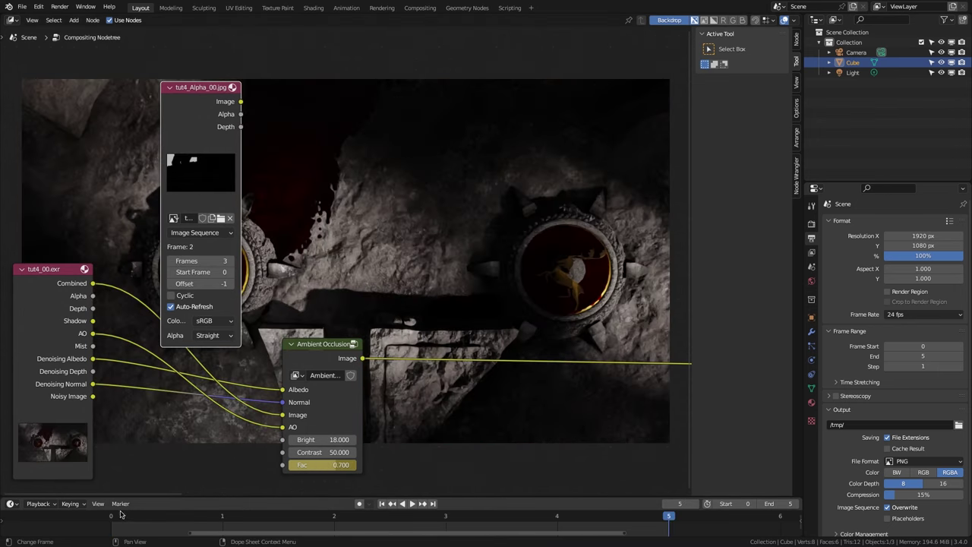
{"action": "left_click", "coordinate": [120, 516]}
Inside the Ambient Occlusion group, insert a Set Alpha node on the link into Multiply's Fac and arrange it above Bright/Contrast
{"action": "left_click", "coordinate": [326, 352]}
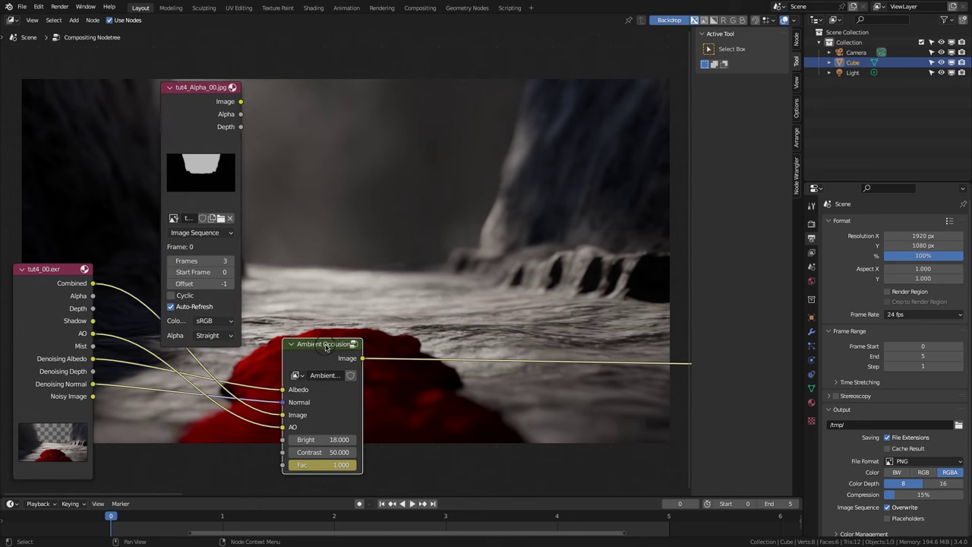
{"action": "key", "text": "Tab"}
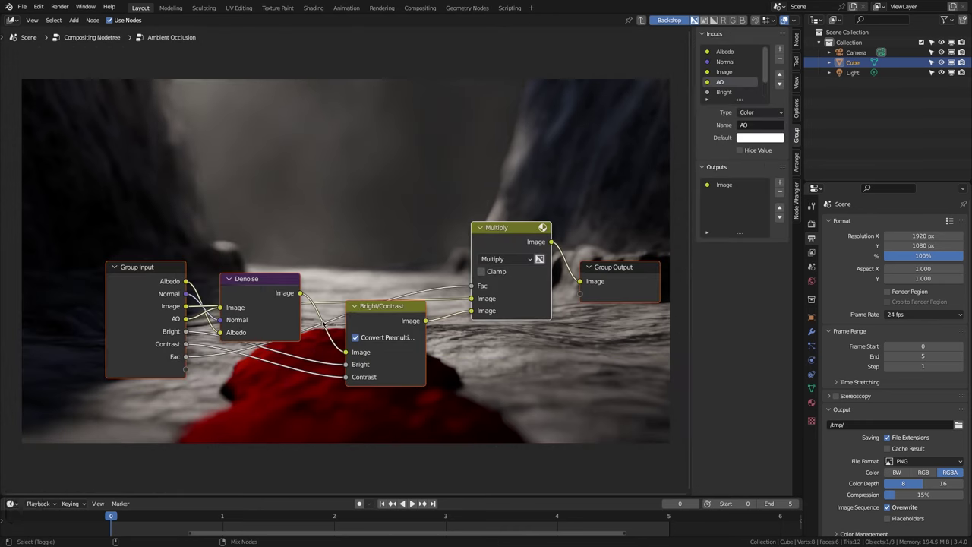
{"action": "key", "text": "ctrl+shift+a"}
{"action": "type", "text": "set"}
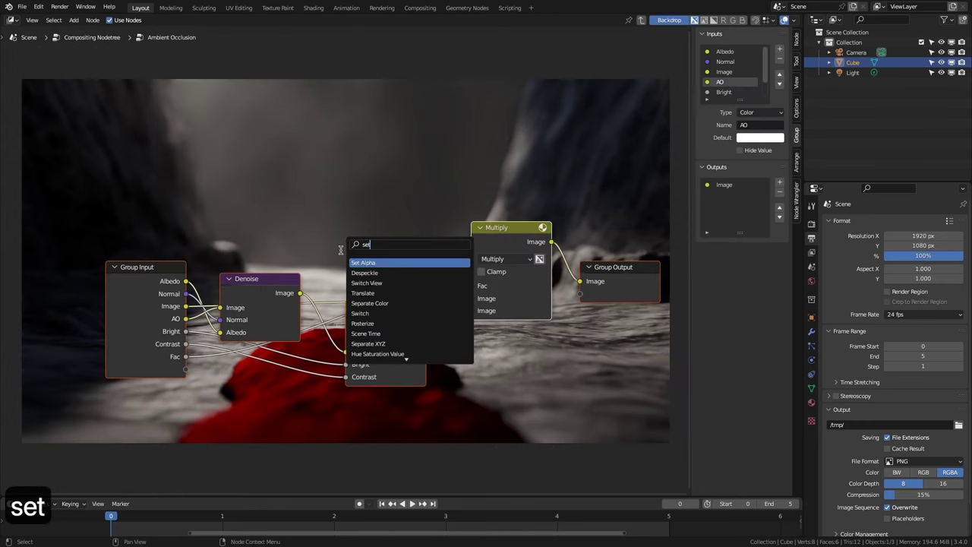
{"action": "left_click", "coordinate": [375, 263]}
{"action": "left_click", "coordinate": [380, 257]}
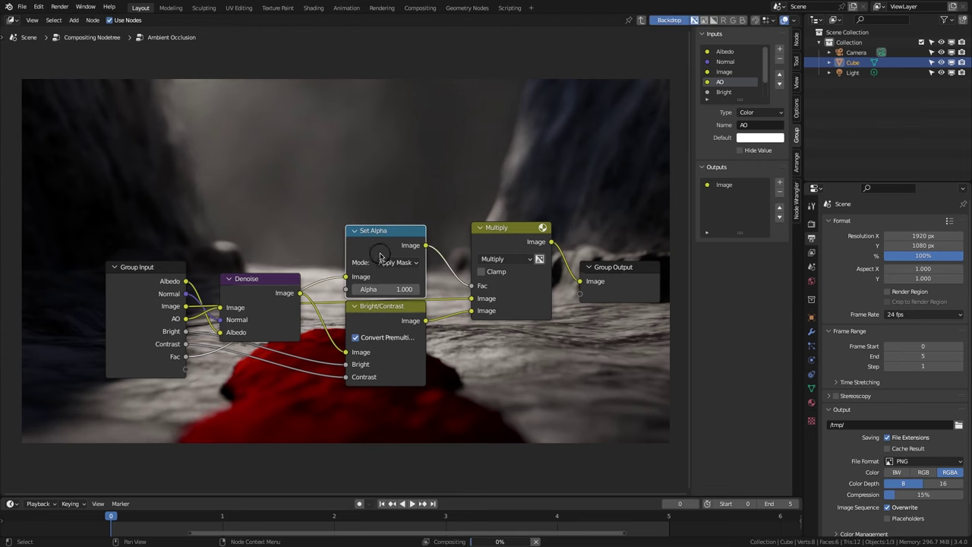
{"action": "left_click_drag", "start_coordinate": [385, 232], "coordinate": [382, 212]}
Expose Set Alpha's Alpha as a group input and connect the tut4_Alpha_00.jpg Image output to it
{"action": "left_click_drag", "start_coordinate": [343, 269], "coordinate": [334, 275]}
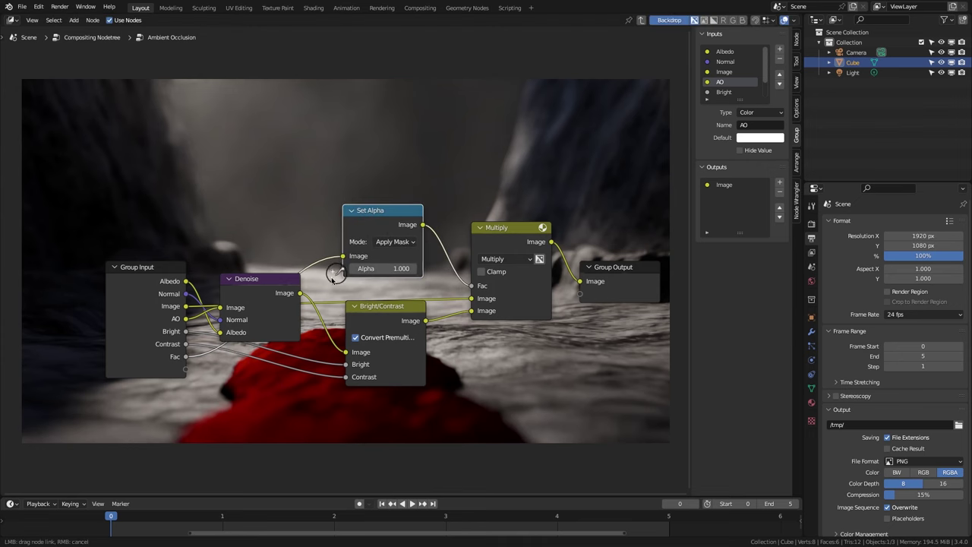
{"action": "left_click_drag", "start_coordinate": [212, 366], "coordinate": [187, 356]}
{"action": "key", "text": "Tab"}
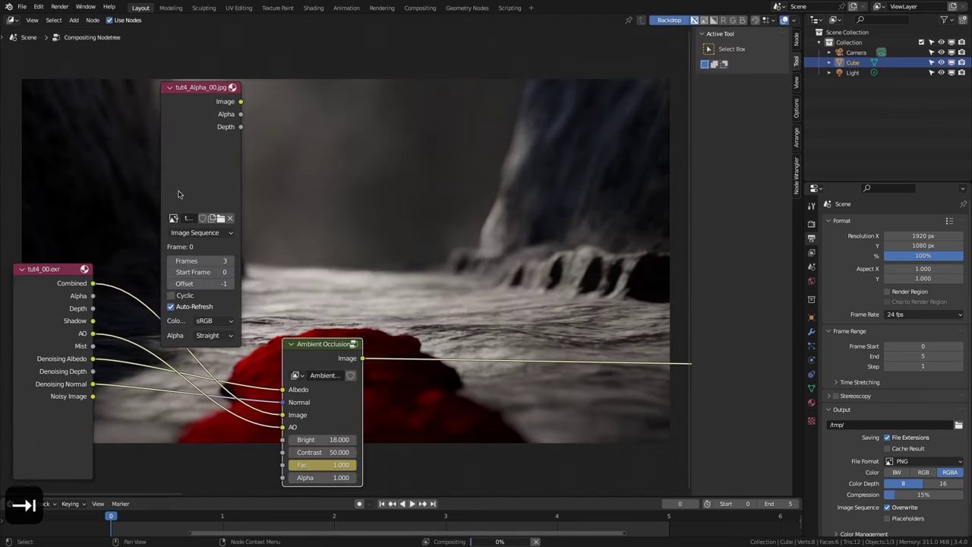
{"action": "left_click_drag", "start_coordinate": [240, 101], "coordinate": [251, 144]}
{"action": "left_click_drag", "start_coordinate": [260, 377], "coordinate": [282, 477]}
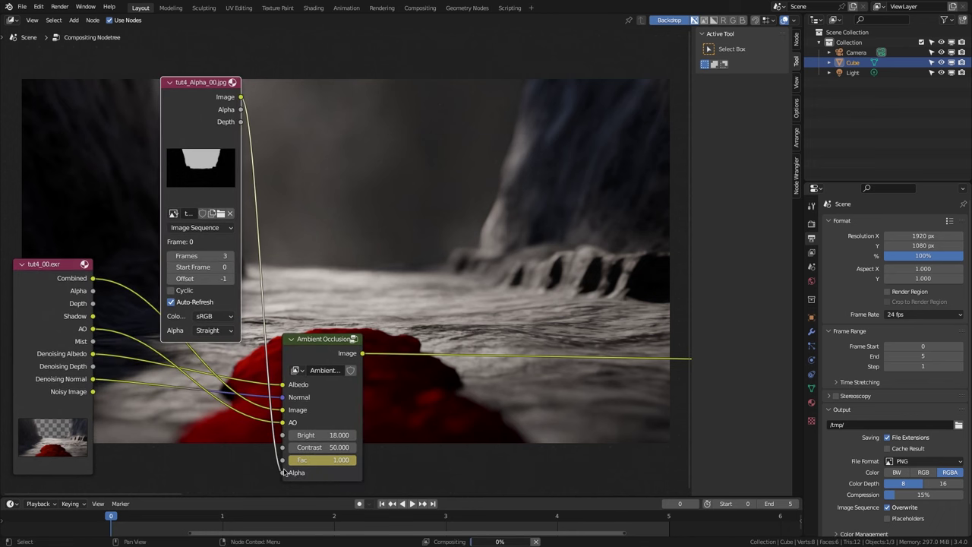
Inside the Ambient Occlusion group, insert a ColorRamp between the Alpha group input and Set Alpha
{"action": "left_click", "coordinate": [319, 347]}
{"action": "key", "text": "Tab"}
{"action": "key", "text": "ctrl+shift+a"}
{"action": "type", "text": "col"}
{"action": "key", "text": "Return"}
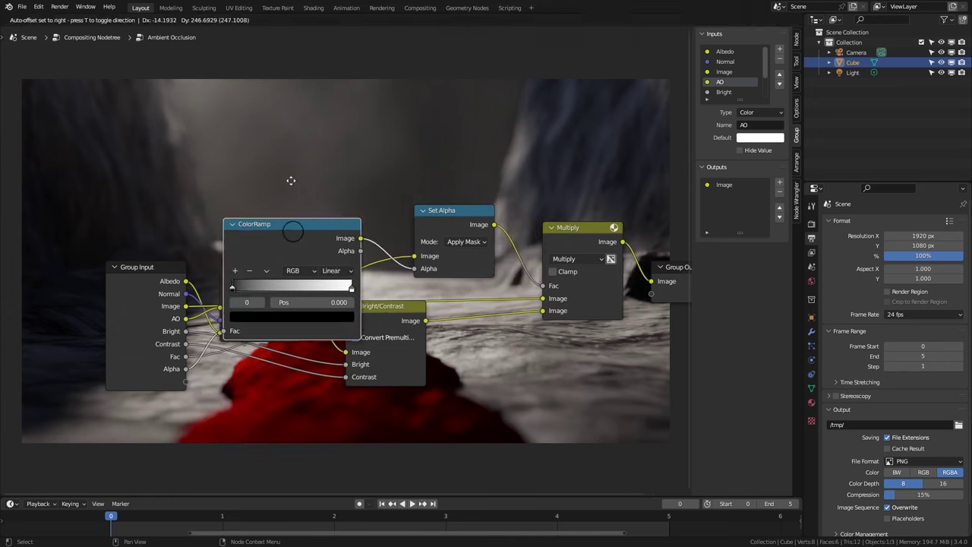
{"action": "left_click", "coordinate": [260, 194]}
Flip the ColorRamp to run from white to black and move its black stop to position 0.618
{"action": "left_click", "coordinate": [259, 194]}
{"action": "left_click", "coordinate": [277, 192]}
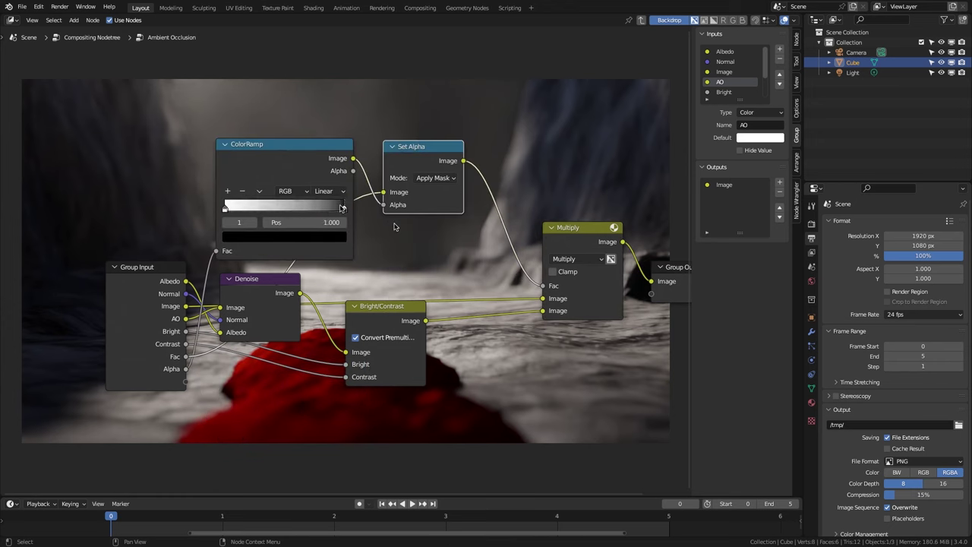
{"action": "left_click_drag", "start_coordinate": [344, 207], "coordinate": [303, 214]}
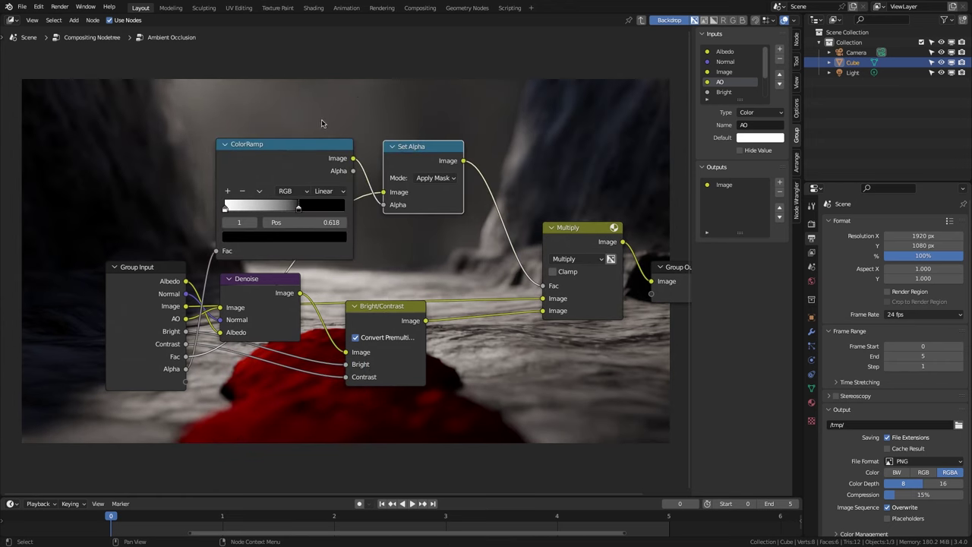
Insert an Alpha Over node after Multiply, feed the group's Image input into its first Image socket and exit the group
{"action": "key", "text": "shift+a"}
{"action": "type", "text": "alp"}
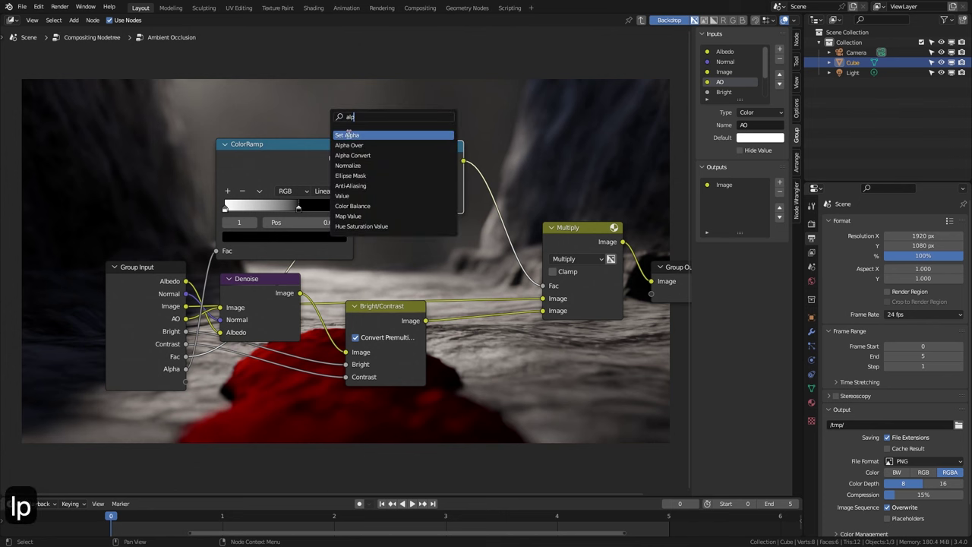
{"action": "left_click", "coordinate": [349, 134]}
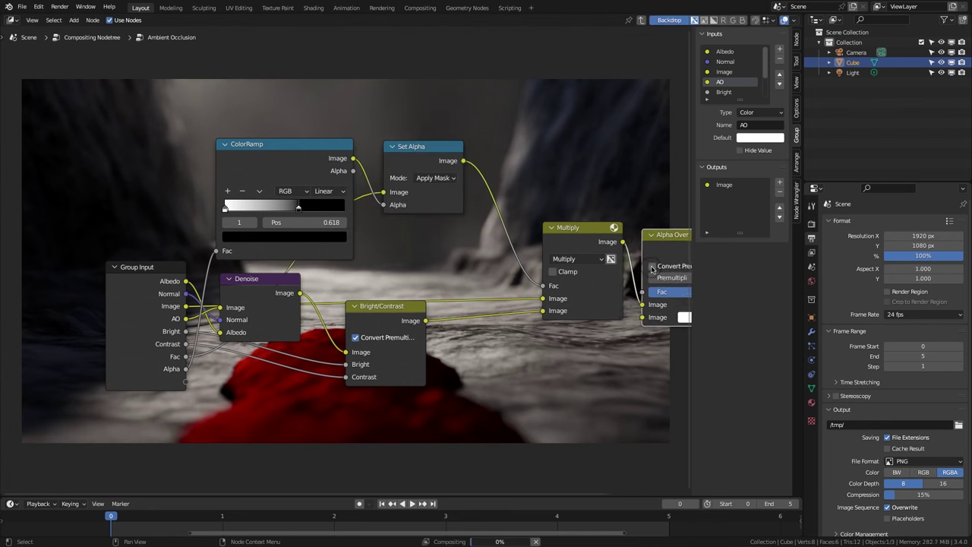
{"action": "left_click", "coordinate": [559, 295]}
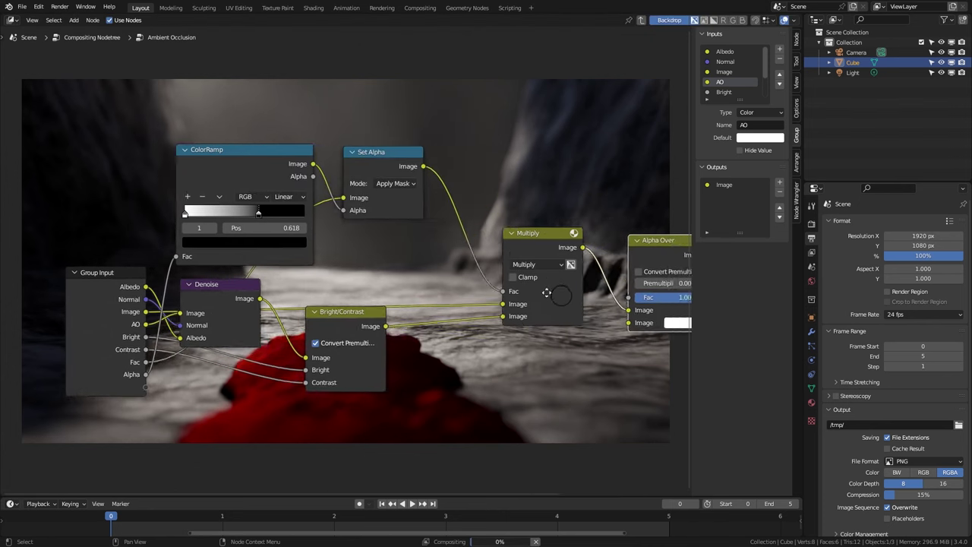
{"action": "scroll", "coordinate": [546, 293], "scroll_direction": "down", "scroll_amount": 2}
{"action": "left_click_drag", "start_coordinate": [144, 325], "coordinate": [480, 326]}
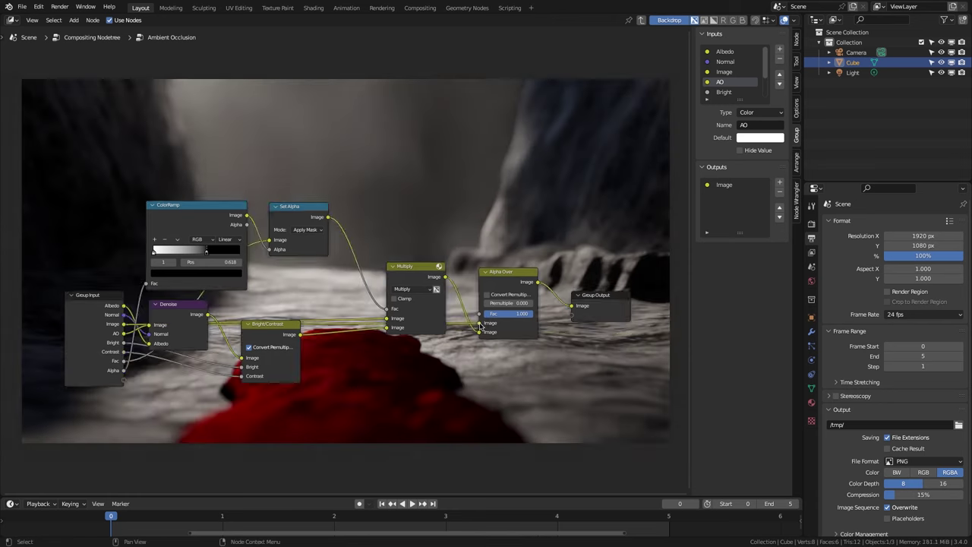
{"action": "key", "text": "Tab"}
Hide the node options of the tut4_Alpha_00.jpg image node
{"action": "left_click", "coordinate": [238, 217]}
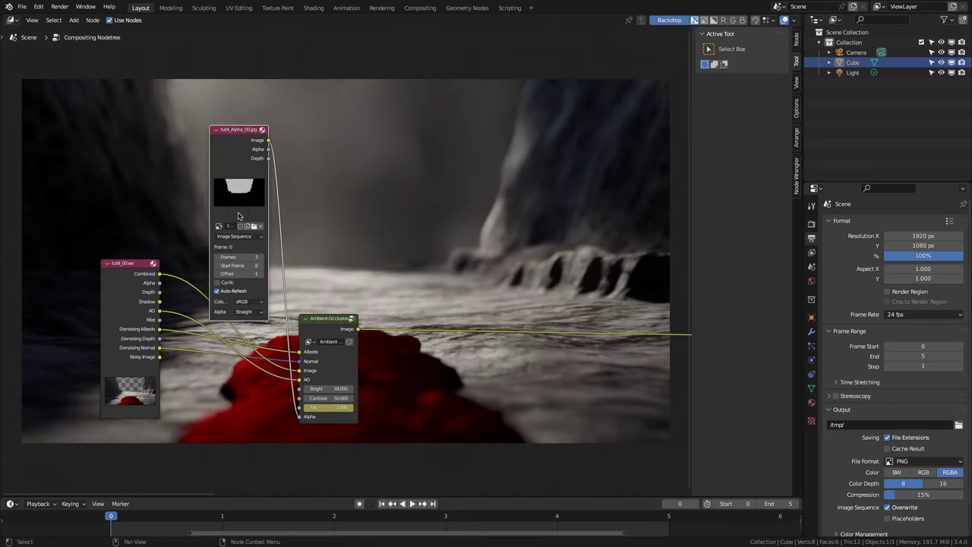
{"action": "right_click", "coordinate": [237, 216]}
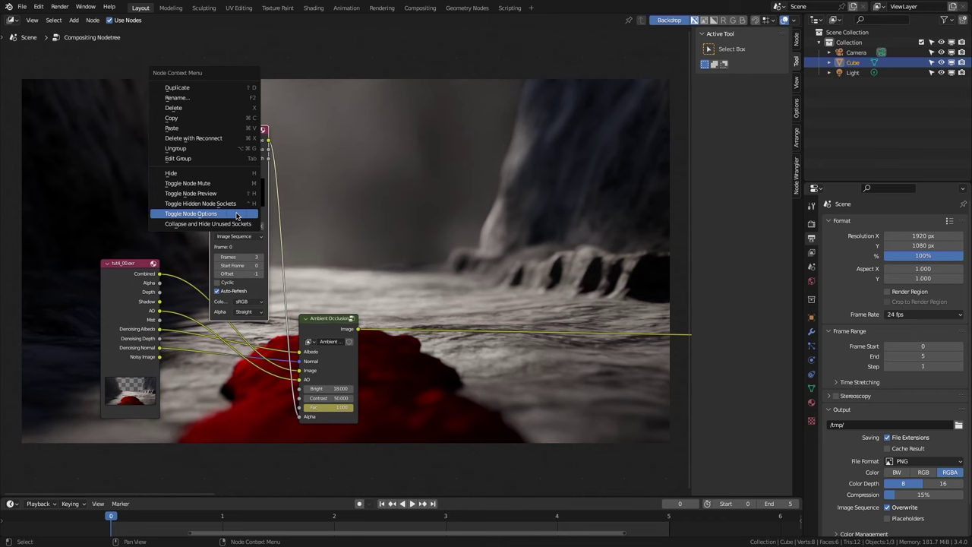
{"action": "left_click", "coordinate": [237, 215]}
Insert a Switch node on the link right after the Ambient Occlusion group
{"action": "key", "text": "shift+a"}
{"action": "type", "text": "sw"}
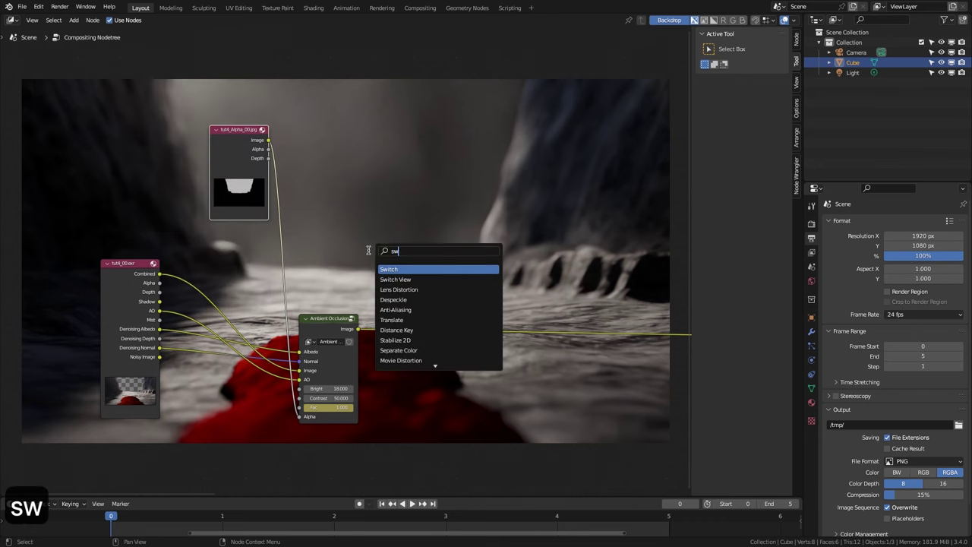
{"action": "key", "text": "Return"}
{"action": "left_click", "coordinate": [383, 249]}
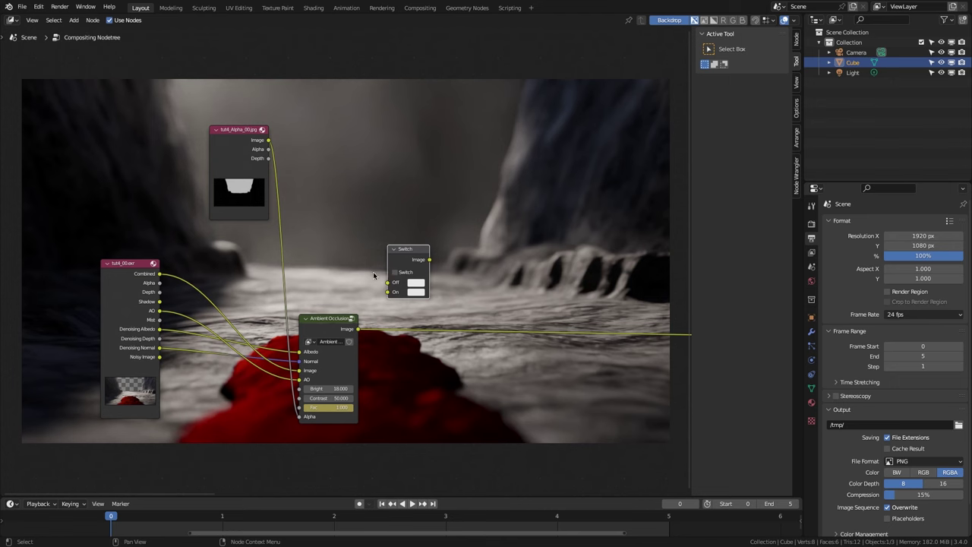
{"action": "left_click_drag", "start_coordinate": [402, 260], "coordinate": [391, 319]}
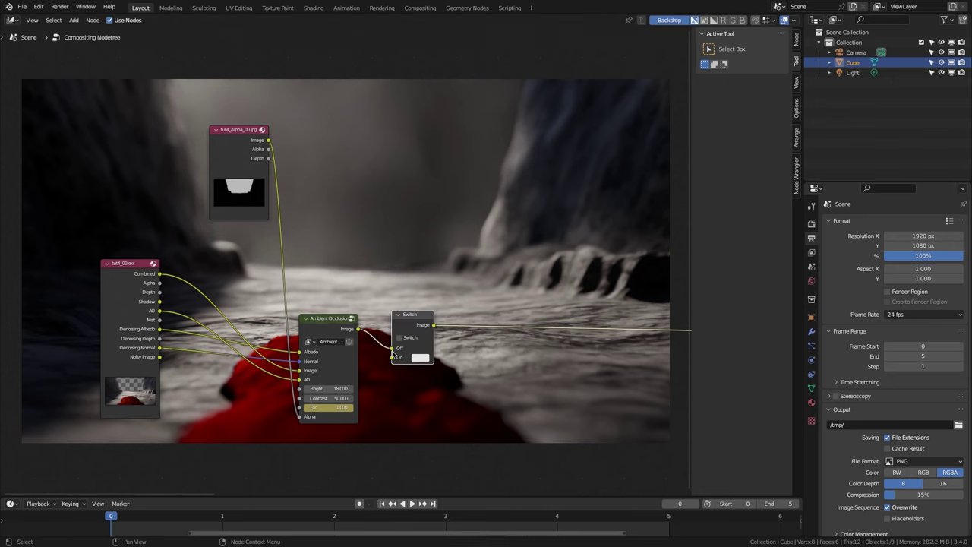
Enable the Switch, with the Ambient Occlusion output on its On socket and the EXR's Combined pass on Off
{"action": "left_click_drag", "start_coordinate": [394, 363], "coordinate": [398, 348]}
{"action": "left_click", "coordinate": [398, 338]}
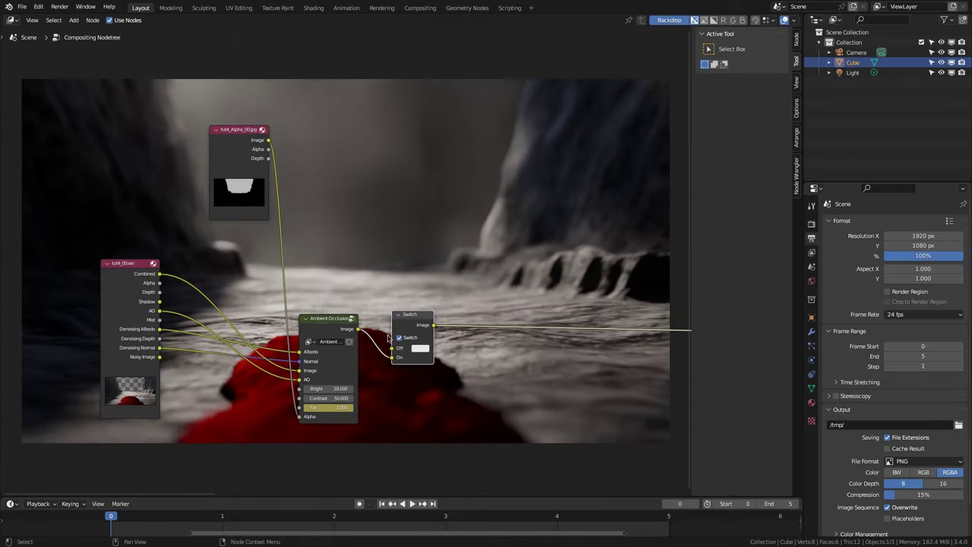
{"action": "left_click_drag", "start_coordinate": [159, 275], "coordinate": [294, 316]}
{"action": "left_click_drag", "start_coordinate": [390, 350], "coordinate": [401, 326]}
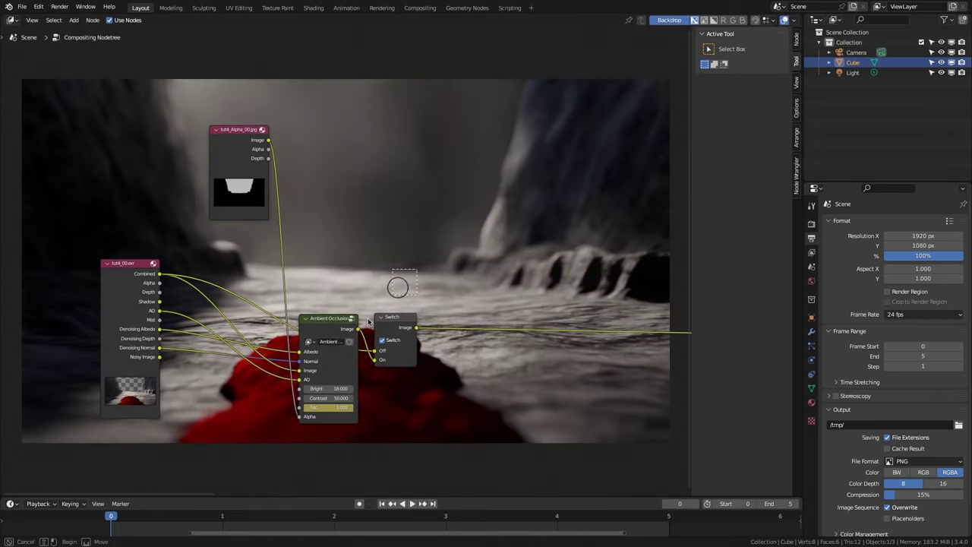
Frame the Ambient Occlusion group and its Switch together and label the frame "AO"
{"action": "key", "text": "ctrl+j"}
{"action": "key", "text": "F2"}
{"action": "type", "text": "AO"}
{"action": "key", "text": "Return"}
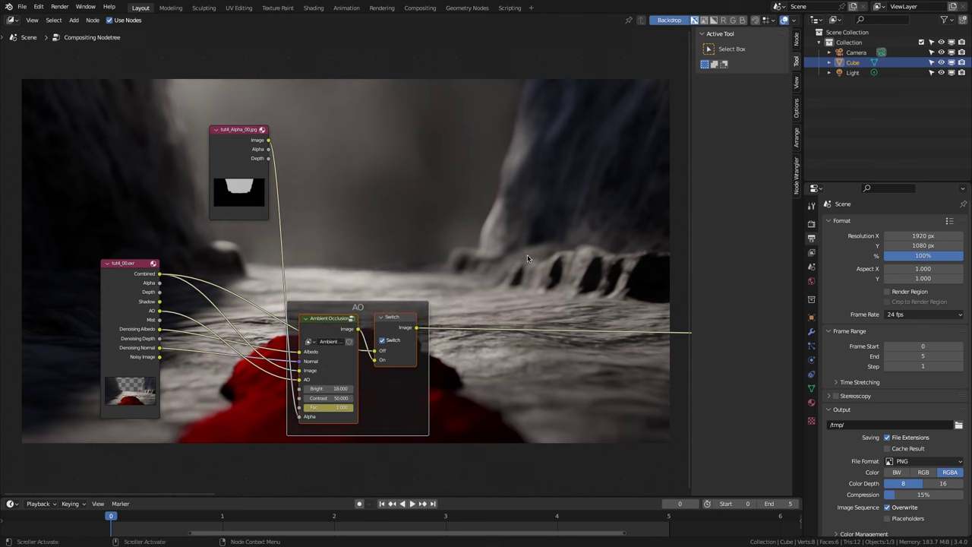
Give the AO frame a green custom colour and place the alpha mask image node below the EXR image node
{"action": "left_click", "coordinate": [796, 38]}
{"action": "left_click", "coordinate": [716, 77]}
{"action": "left_click", "coordinate": [712, 93]}
{"action": "left_click", "coordinate": [737, 135]}
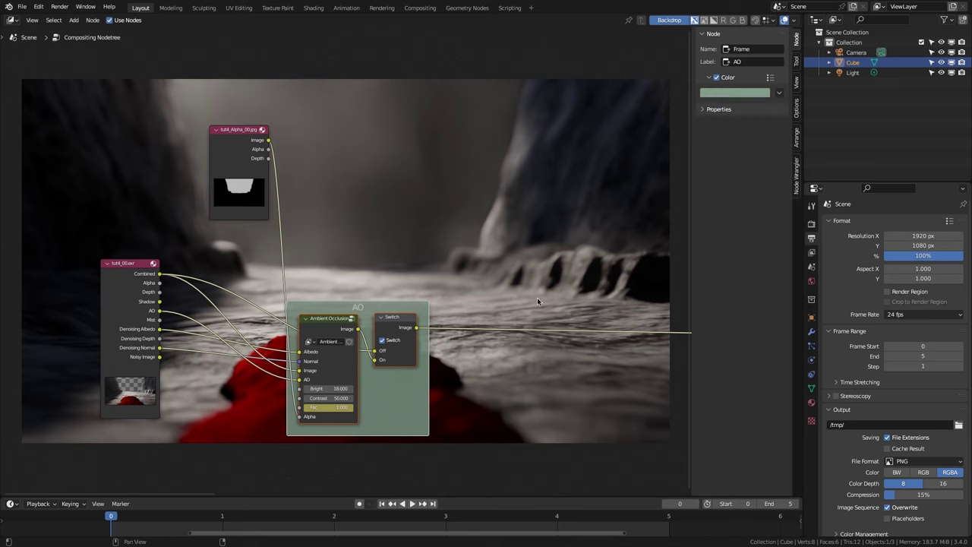
{"action": "left_click_drag", "start_coordinate": [239, 130], "coordinate": [186, 294]}
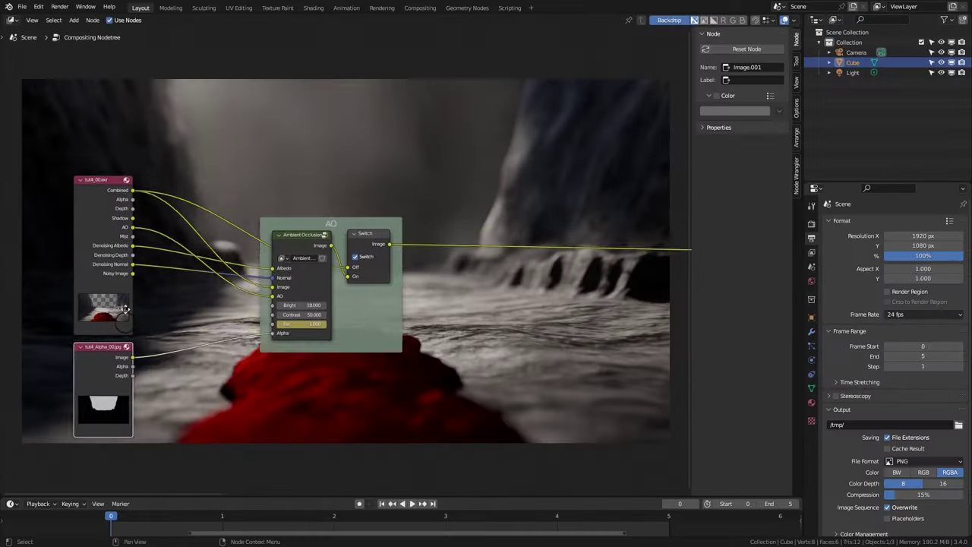
Insert an Exposure node followed by a Bright/Contrast node after the AO Switch
{"action": "scroll", "coordinate": [380, 269], "scroll_direction": "down", "scroll_amount": 1}
{"action": "key", "text": "shift+a"}
{"action": "type", "text": "ex"}
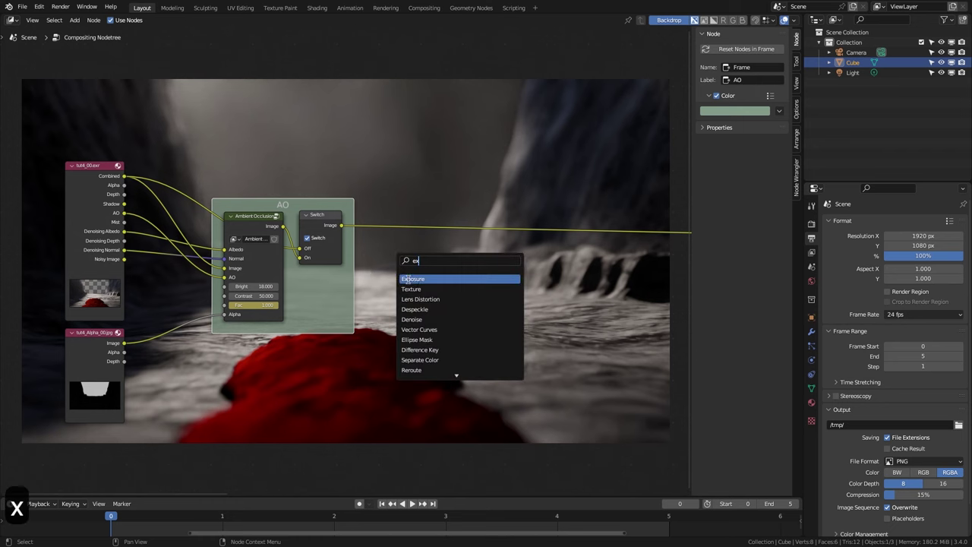
{"action": "key", "text": "Return"}
{"action": "left_click", "coordinate": [460, 245]}
{"action": "key", "text": "shift+a"}
{"action": "type", "text": "br"}
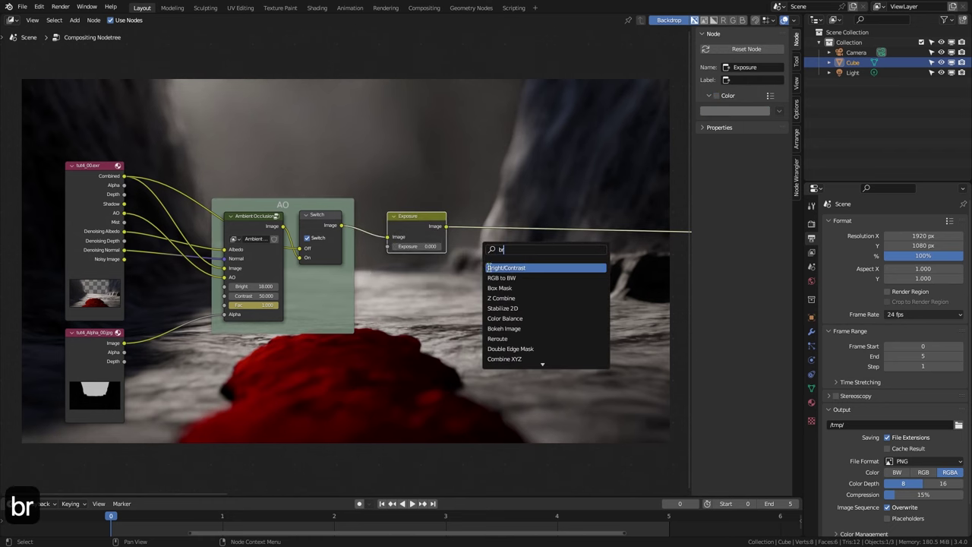
{"action": "key", "text": "Return"}
{"action": "left_click", "coordinate": [454, 222]}
Group the Exposure and Bright/Contrast nodes, exposing Exposure, Bright and Contrast as group inputs, and exit the group
{"action": "left_click_drag", "start_coordinate": [409, 176], "coordinate": [514, 281]}
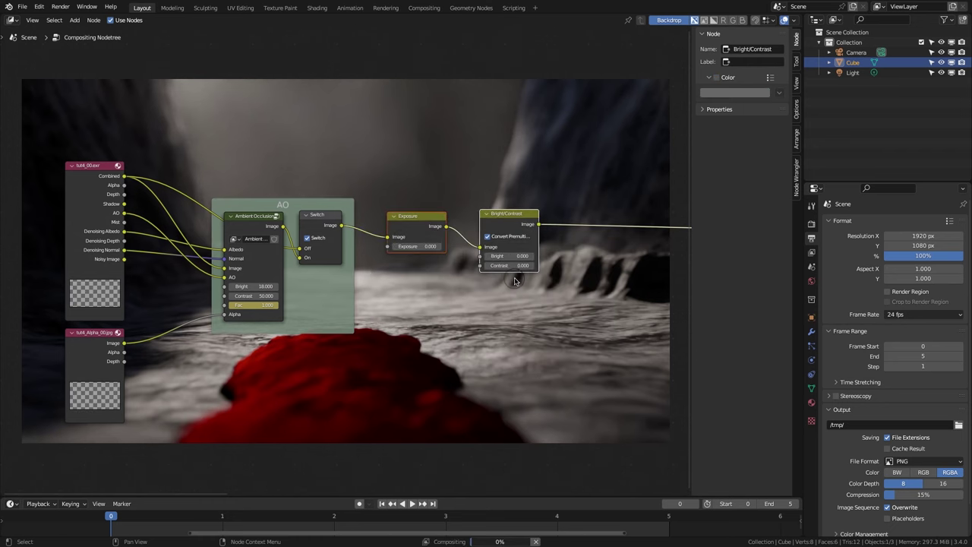
{"action": "key", "text": "ctrl+g"}
{"action": "left_click_drag", "start_coordinate": [300, 296], "coordinate": [275, 304]}
{"action": "key", "text": "Tab"}
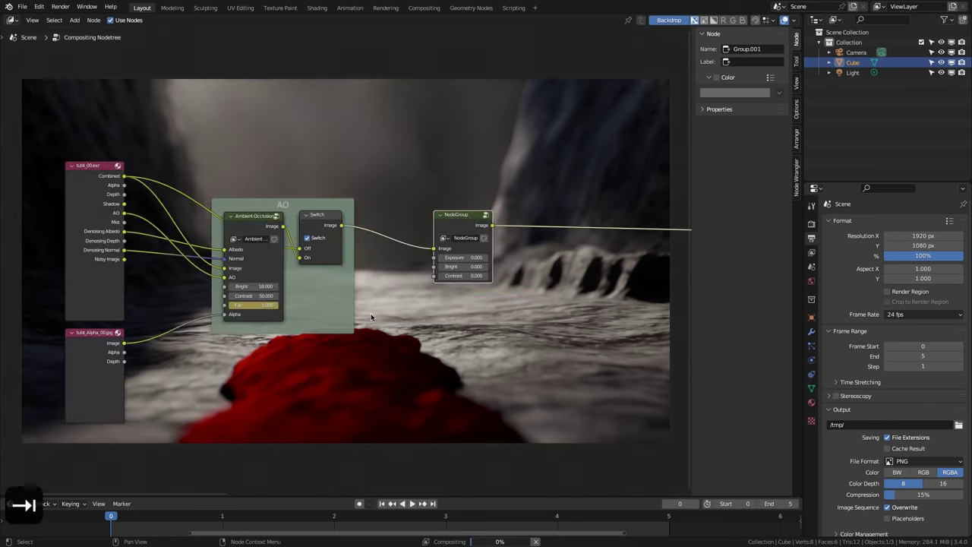
Name the new node group "First Light Correction"
{"action": "left_click", "coordinate": [463, 237]}
{"action": "type", "text": "First Light"}
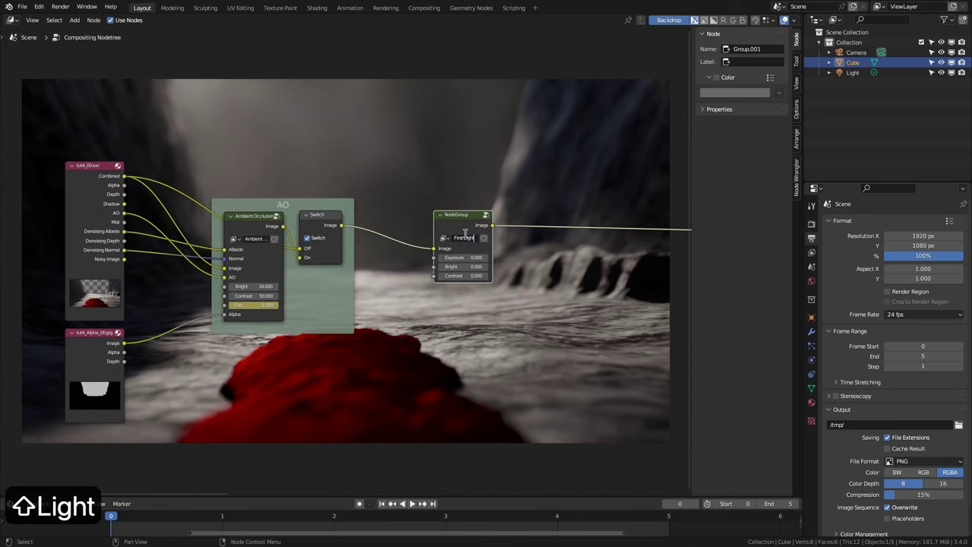
{"action": "type", "text": " Correction"}
{"action": "key", "text": "Return"}
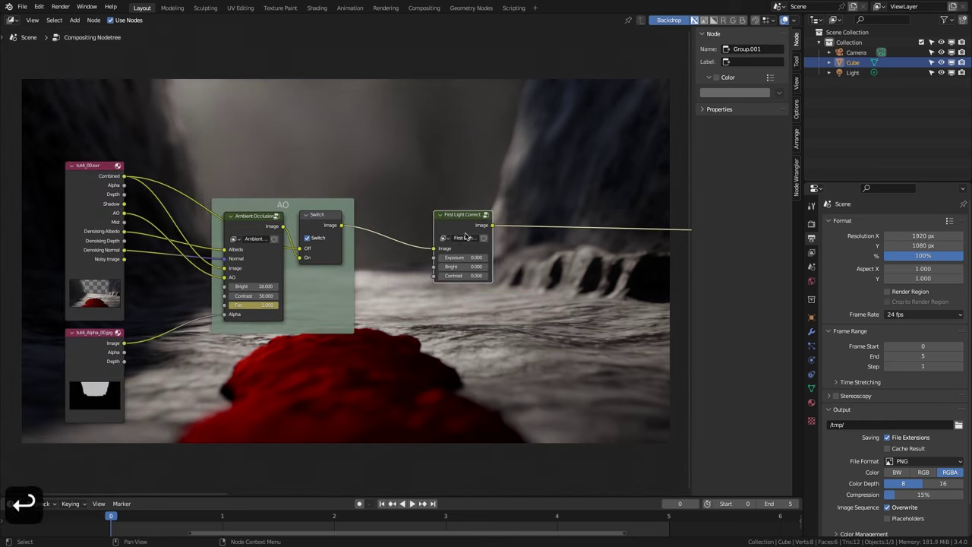
Add an enabled Switch after First Light Correction, with the group's output on On and the AO Switch's output on Off
{"action": "key", "text": "ctrl+shift+a"}
{"action": "type", "text": "sw"}
{"action": "left_click", "coordinate": [531, 254]}
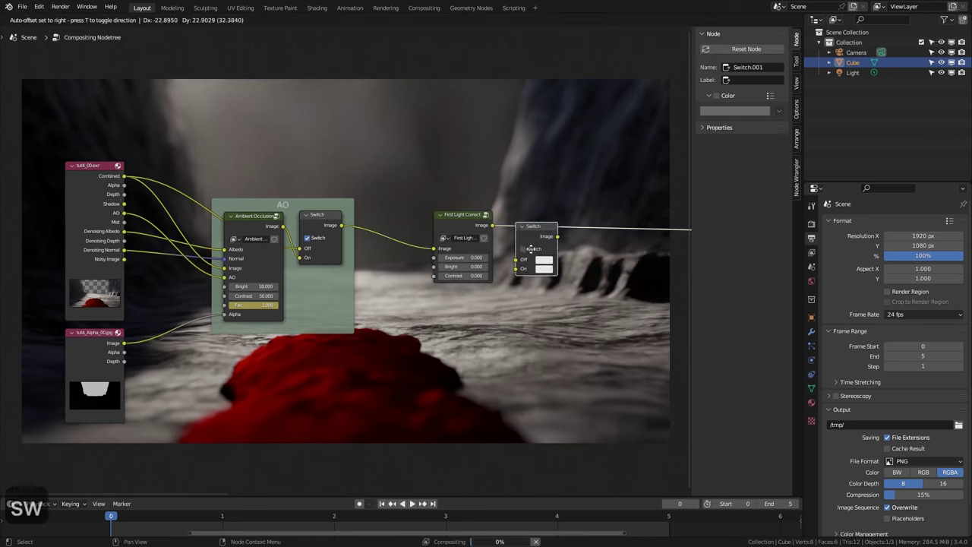
{"action": "left_click", "coordinate": [536, 236]}
{"action": "left_click", "coordinate": [534, 231]}
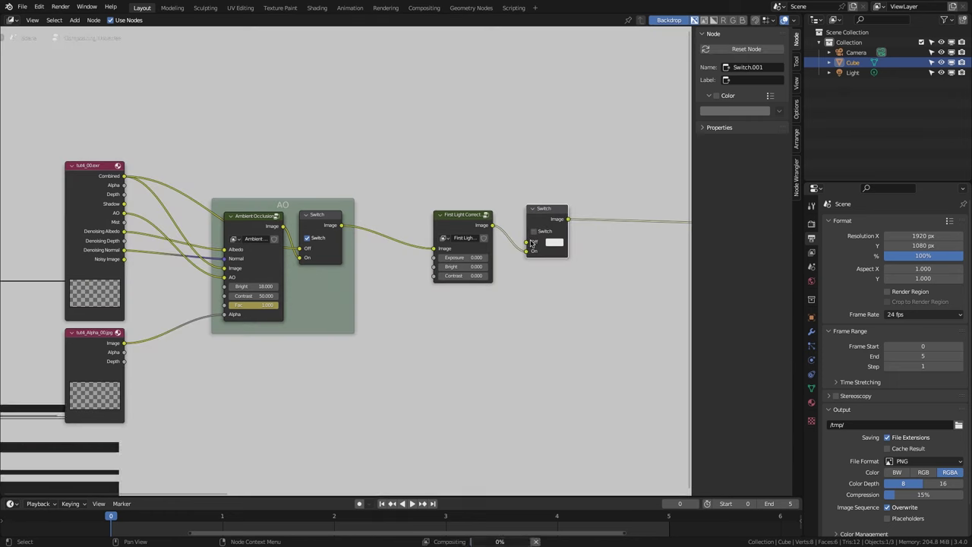
{"action": "left_click_drag", "start_coordinate": [342, 226], "coordinate": [400, 231]}
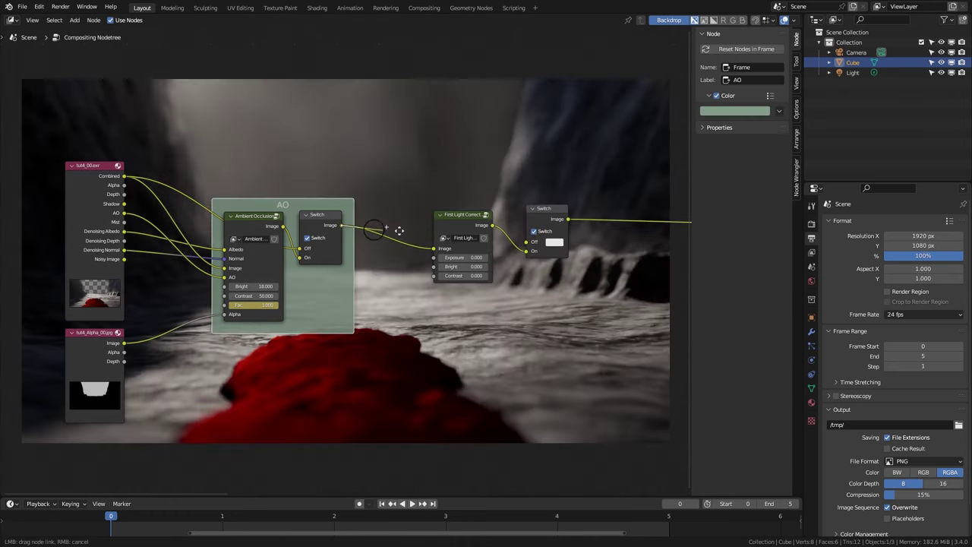
{"action": "right_click_drag", "start_coordinate": [526, 241], "coordinate": [528, 243], "text": "alt"}
Frame the First Light Correction group and its Switch and label the frame "FIRST COLOR CORRECTION"
{"action": "left_click_drag", "start_coordinate": [440, 164], "coordinate": [570, 286]}
{"action": "key", "text": "ctrl+j"}
{"action": "key", "text": "F2"}
{"action": "type", "text": "FIRST COLOR CORRECTION"}
{"action": "key", "text": "Return"}
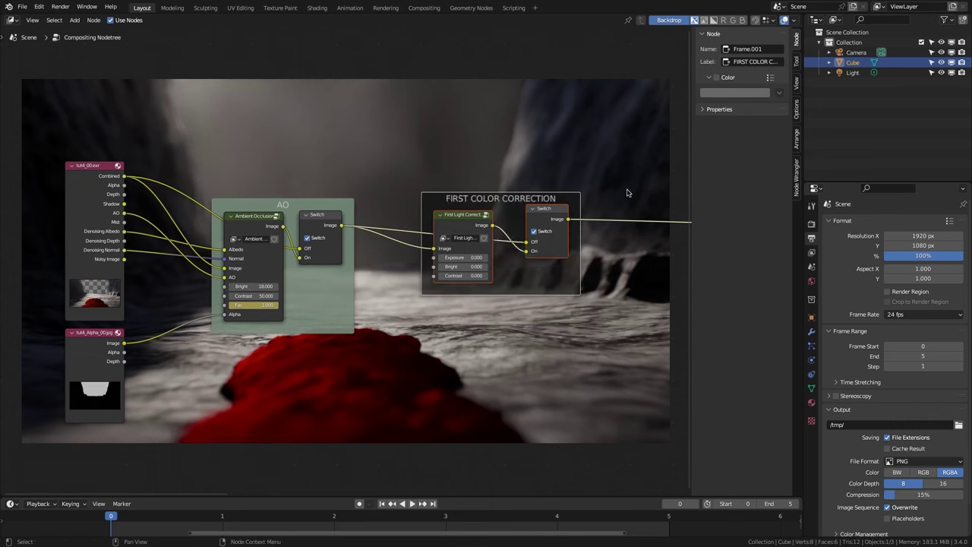
Give the FIRST COLOR CORRECTION frame a teal custom colour and move it next to the AO frame
{"action": "left_click", "coordinate": [717, 77]}
{"action": "left_click", "coordinate": [734, 93]}
{"action": "left_click", "coordinate": [738, 134]}
{"action": "left_click_drag", "start_coordinate": [499, 199], "coordinate": [430, 206]}
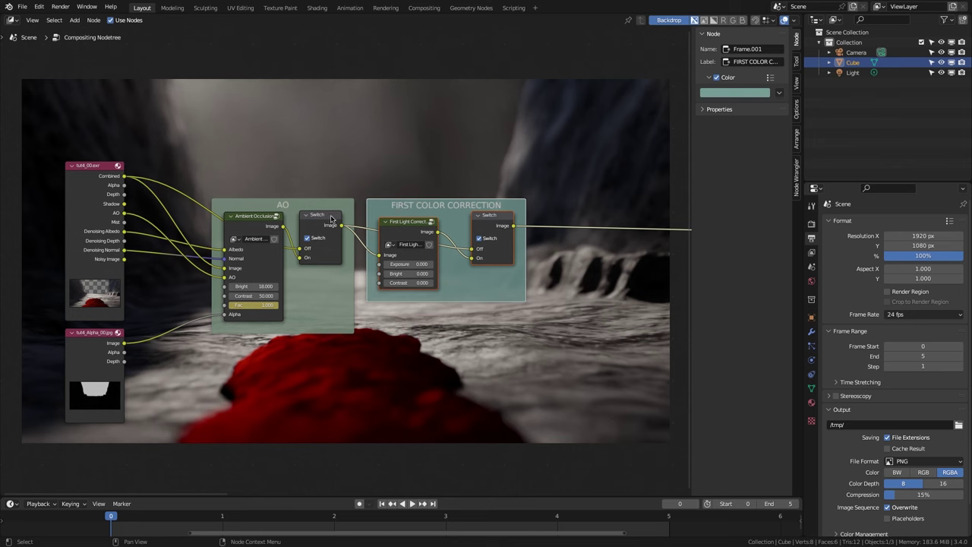
Copy the ColorRamp, Set Alpha and Alpha Over nodes from the Ambient Occlusion group into First Light Correction, placing them above the existing chain
{"action": "left_click", "coordinate": [262, 222]}
{"action": "key", "text": "Tab"}
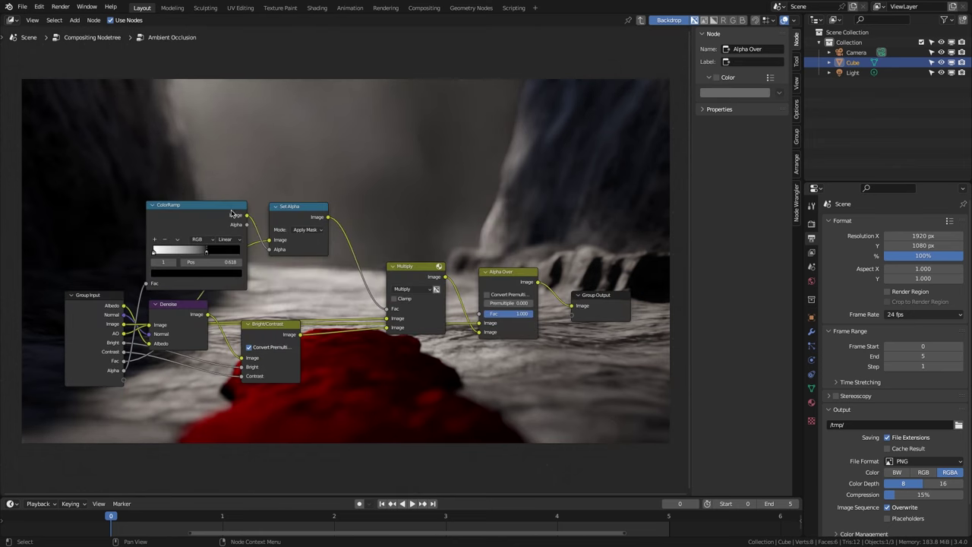
{"action": "left_click", "coordinate": [295, 206], "text": "shift"}
{"action": "left_click", "coordinate": [510, 275], "text": "shift"}
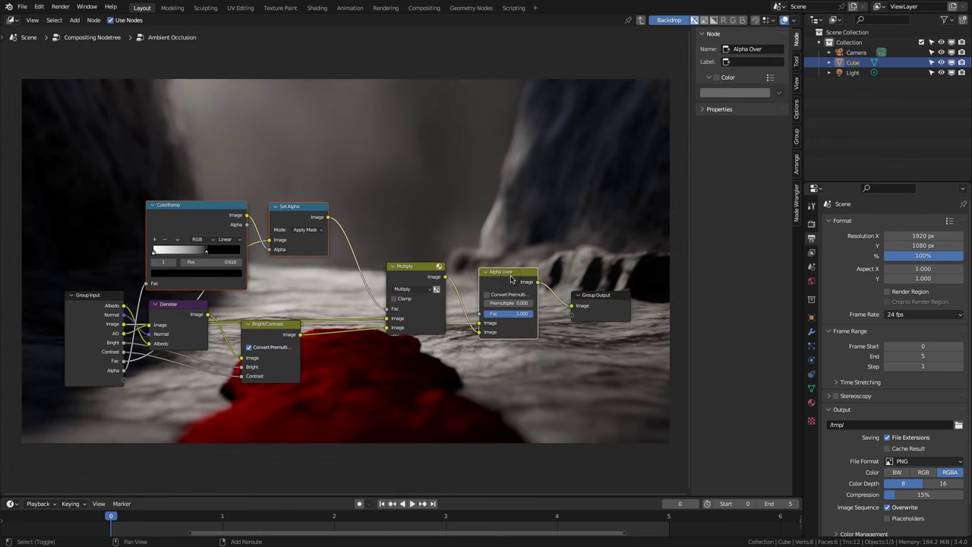
{"action": "key", "text": "ctrl+c"}
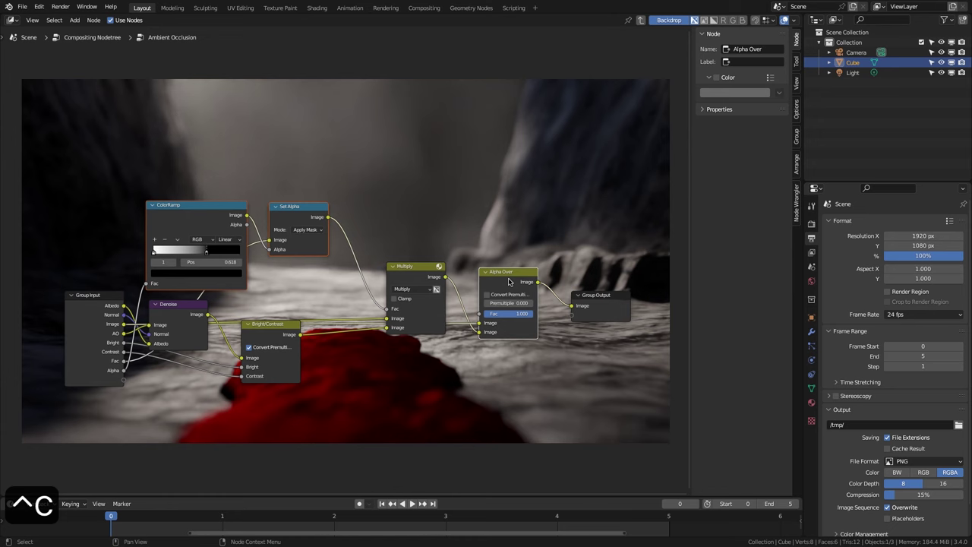
{"action": "key", "text": "Tab"}
{"action": "key", "text": "Tab"}
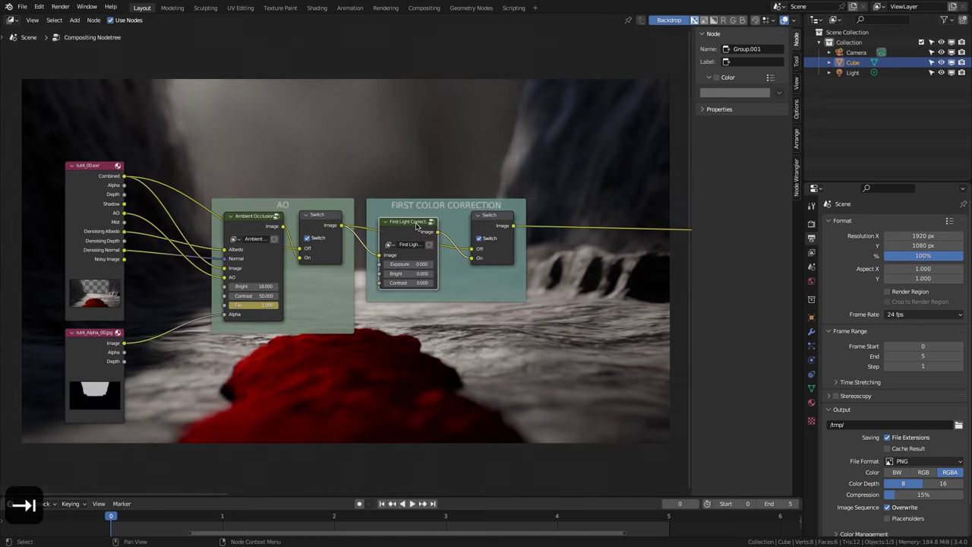
{"action": "left_click_drag", "start_coordinate": [609, 241], "coordinate": [530, 175]}
{"action": "left_click_drag", "start_coordinate": [299, 174], "coordinate": [289, 138]}
{"action": "left_click_drag", "start_coordinate": [401, 174], "coordinate": [397, 145]}
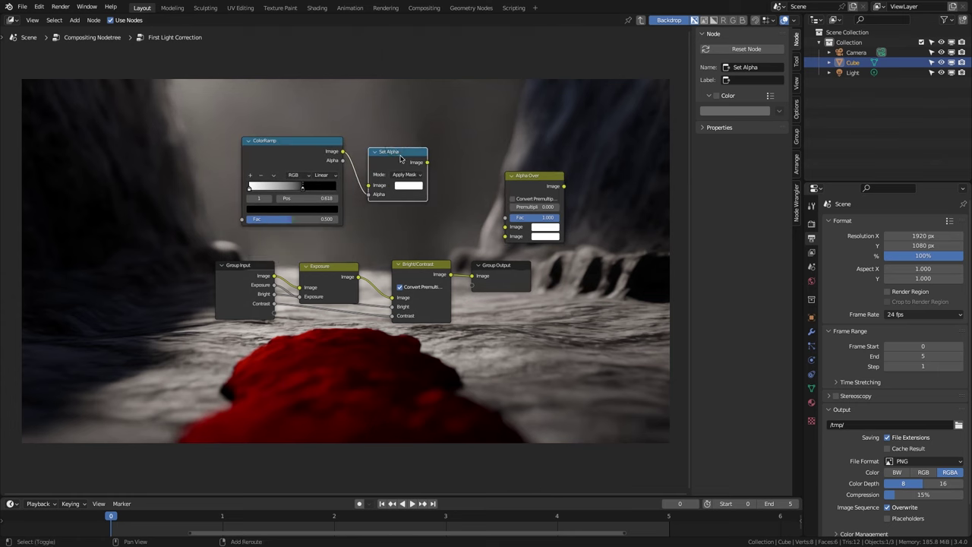
Insert a duplicate Set Alpha before Exposure, expose its Alpha as a group input and feed that input from the alpha mask image
{"action": "key", "text": "shift+d"}
{"action": "left_click", "coordinate": [336, 240]}
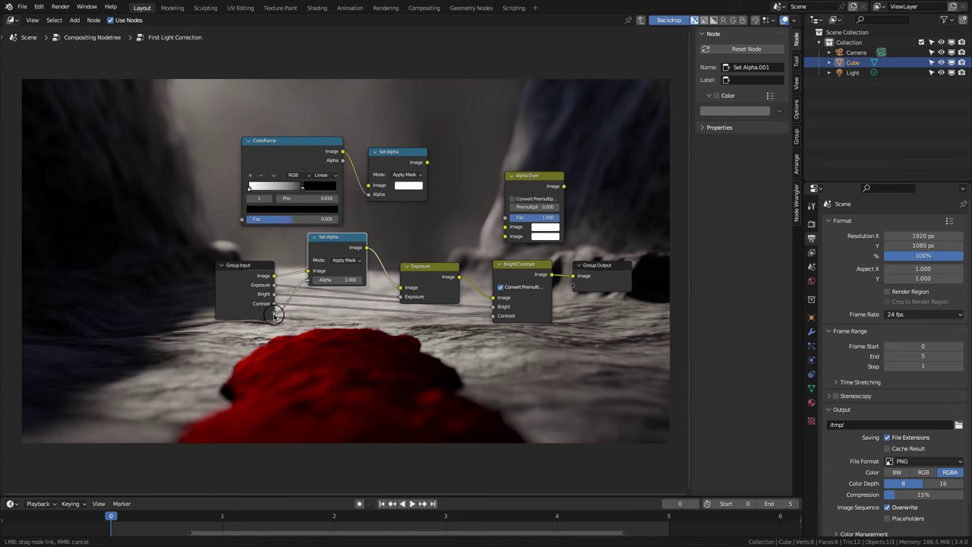
{"action": "key", "text": "Tab"}
{"action": "left_click_drag", "start_coordinate": [359, 311], "coordinate": [379, 292]}
{"action": "key", "text": "Tab"}
Move the Alpha group input up to directly below Image in the First Light Correction inputs
{"action": "left_click", "coordinate": [798, 137]}
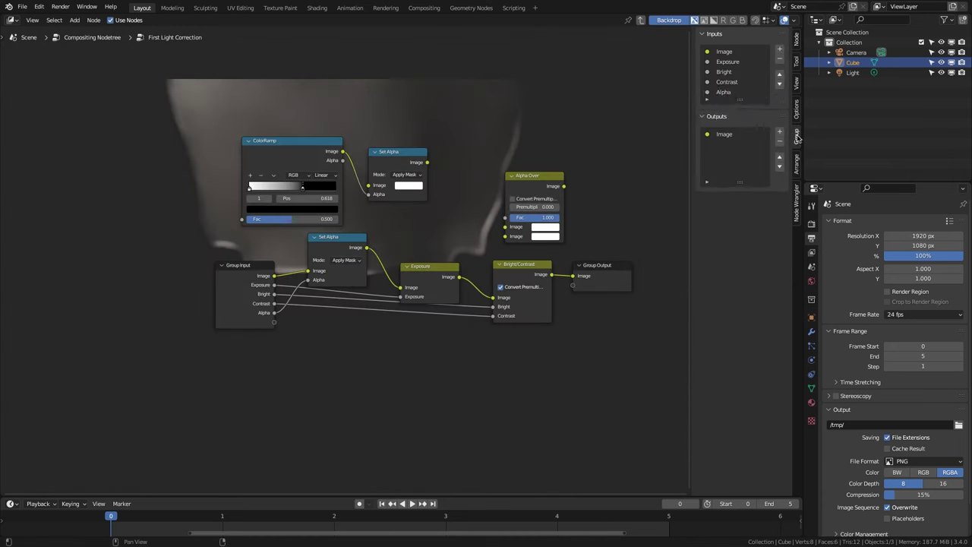
{"action": "left_click", "coordinate": [728, 93]}
{"action": "left_click", "coordinate": [779, 75]}
{"action": "left_click", "coordinate": [779, 74]}
{"action": "left_click", "coordinate": [779, 75]}
Feed the Alpha and Image group inputs into ColorRamp and the upper Set Alpha, and duplicate Exposure and Bright/Contrast for the upper branch
{"action": "left_click_drag", "start_coordinate": [258, 259], "coordinate": [368, 185]}
{"action": "left_click", "coordinate": [501, 264], "text": "shift"}
{"action": "key", "text": "shift+d"}
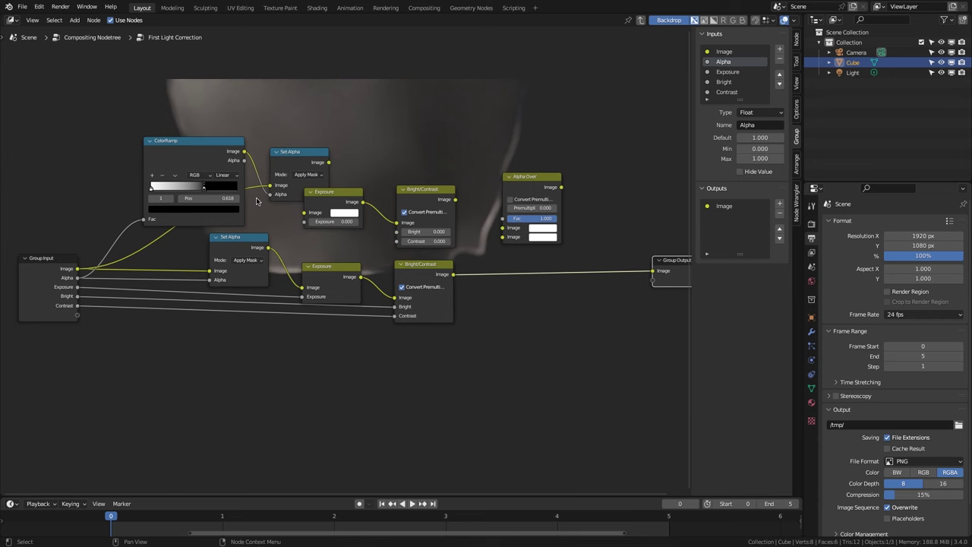
Chain the upper Set Alpha, Exposure and Bright/Contrast, and merge both branches through Alpha Over into the Group Output
{"action": "left_click_drag", "start_coordinate": [322, 155], "coordinate": [286, 173]}
{"action": "left_click_drag", "start_coordinate": [302, 213], "coordinate": [304, 216]}
{"action": "left_click", "coordinate": [454, 222]}
{"action": "left_click_drag", "start_coordinate": [455, 271], "coordinate": [502, 227]}
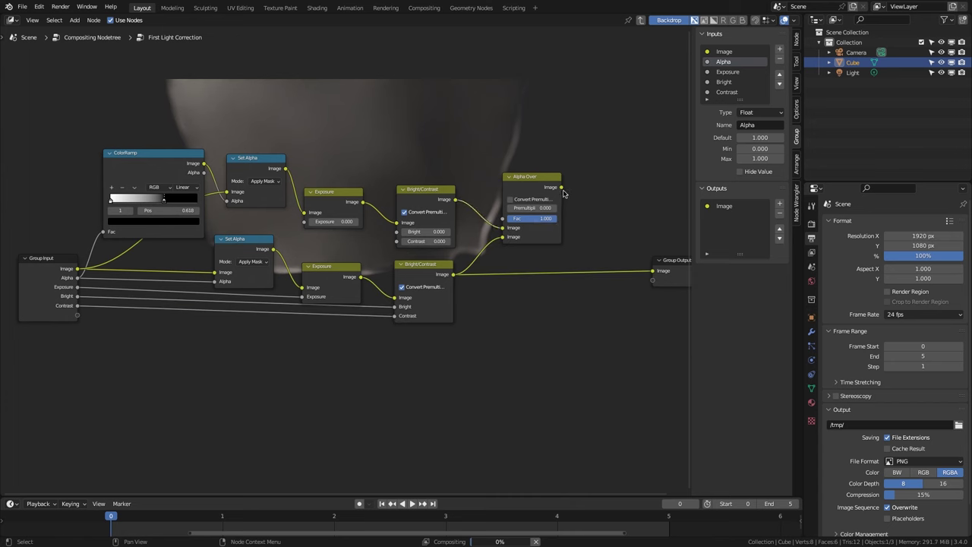
{"action": "left_click_drag", "start_coordinate": [644, 259], "coordinate": [652, 270]}
Rename the Exposure, Bright and Contrast group inputs to BG Exposure, BG Bright and BG Contrast
{"action": "left_click", "coordinate": [725, 71]}
{"action": "double_click", "coordinate": [726, 71]}
{"action": "type", "text": "BG"}
{"action": "left_click_drag", "start_coordinate": [725, 72], "coordinate": [708, 72]}
{"action": "key", "text": "ctrl+c"}
{"action": "double_click", "coordinate": [719, 82]}
{"action": "key", "text": "ctrl+v"}
{"action": "double_click", "coordinate": [719, 92]}
{"action": "key", "text": "ctrl+v"}
{"action": "key", "text": "Return"}
Expose the upper branch's Exposure, Bright and Contrast as additional group inputs and exit the group
{"action": "left_click_drag", "start_coordinate": [152, 296], "coordinate": [77, 314]}
{"action": "left_click_drag", "start_coordinate": [396, 231], "coordinate": [77, 324]}
{"action": "left_click_drag", "start_coordinate": [396, 241], "coordinate": [77, 333]}
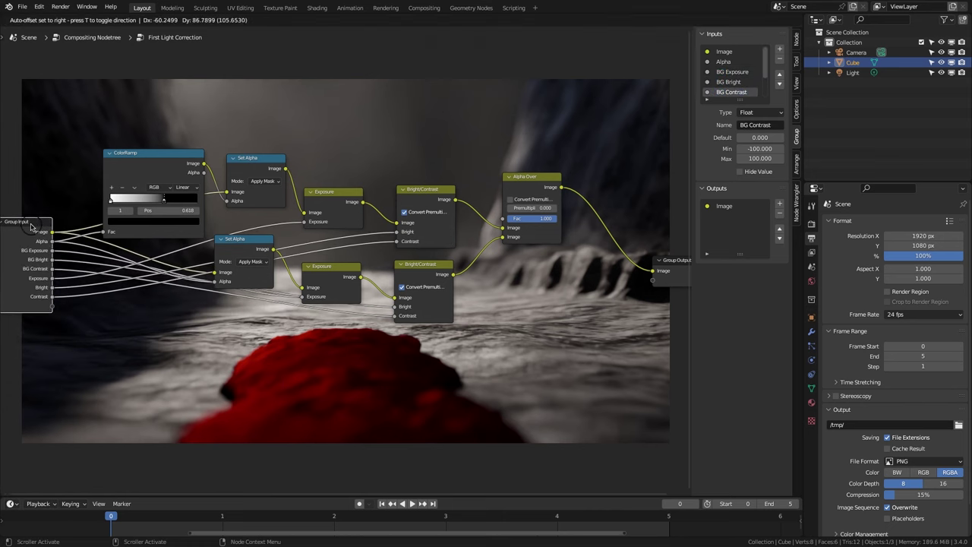
{"action": "key", "text": "Tab"}
Try a BG Exposure of -3.700 on the First Light Correction group and reset it to 0
{"action": "left_click_drag", "start_coordinate": [401, 273], "coordinate": [380, 274]}
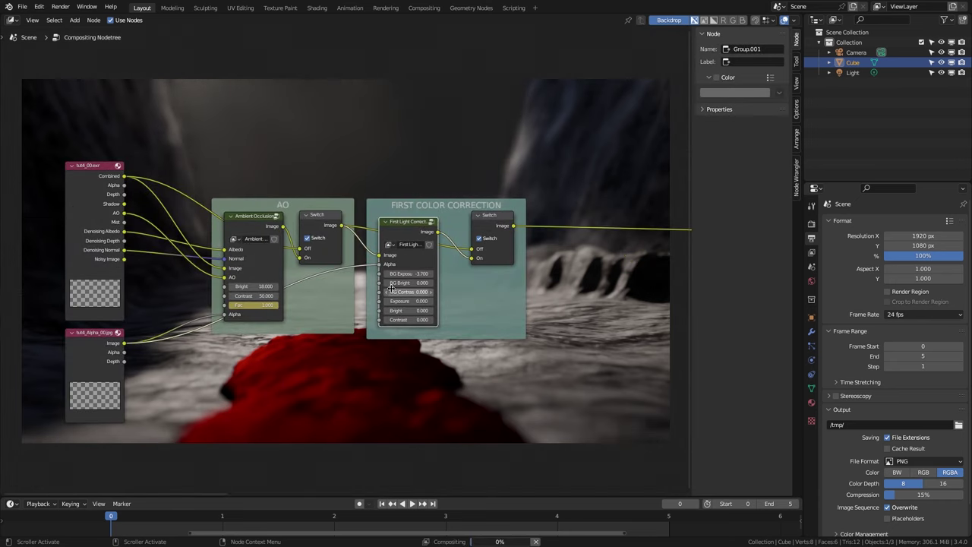
{"action": "double_click", "coordinate": [410, 273]}
{"action": "type", "text": "0"}
{"action": "key", "text": "Return"}
Insert a Mix node after the FIRST COLOR CORRECTION Switch and set its blend mode to Multiply
{"action": "middle_click_drag", "start_coordinate": [406, 275], "coordinate": [229, 278]}
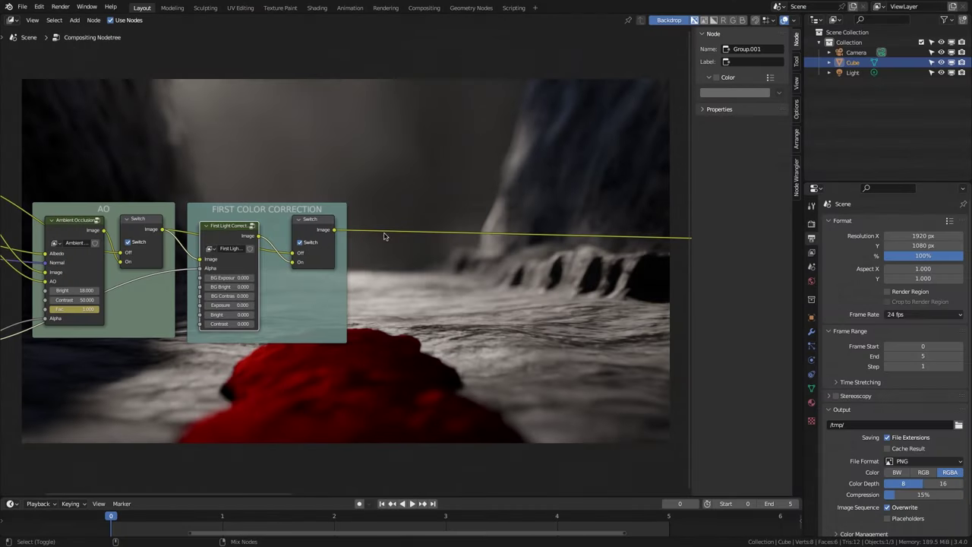
{"action": "key", "text": "shift+a"}
{"action": "type", "text": "mix"}
{"action": "key", "text": "Return"}
{"action": "left_click", "coordinate": [438, 228]}
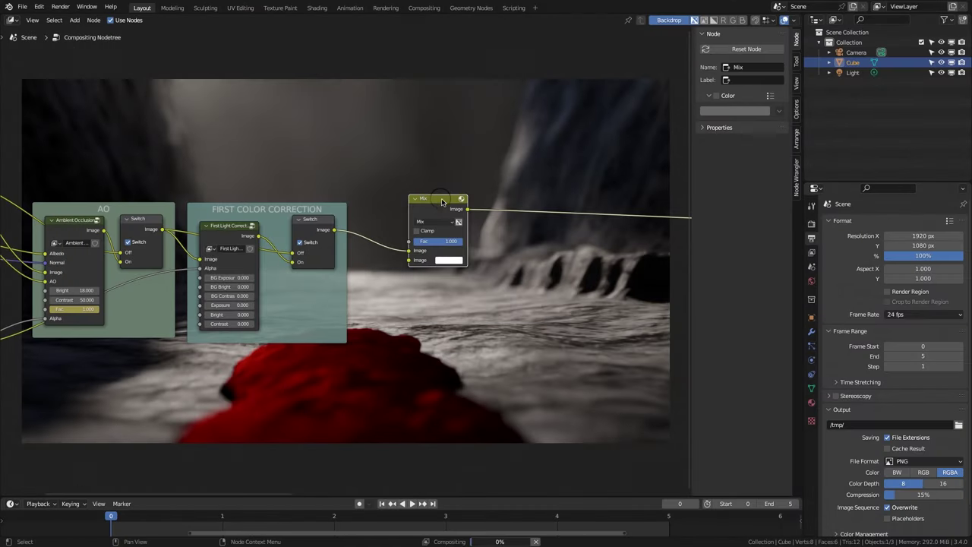
{"action": "left_click", "coordinate": [438, 222]}
{"action": "left_click", "coordinate": [426, 254]}
Feed the alpha mask image into the Multiply node's Fac and duplicate the node with its input links below it
{"action": "scroll", "coordinate": [378, 260], "scroll_direction": "down", "scroll_amount": 3}
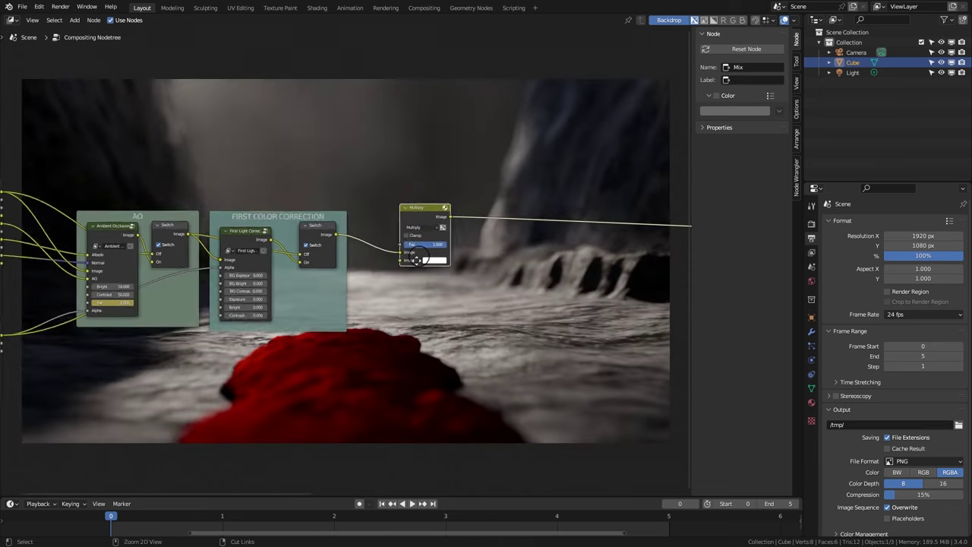
{"action": "left_click_drag", "start_coordinate": [478, 228], "coordinate": [498, 230]}
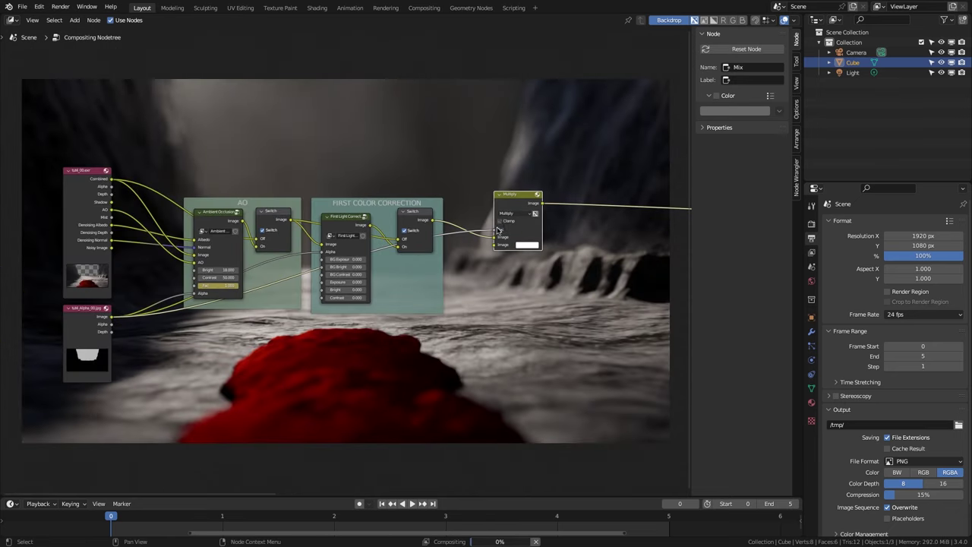
{"action": "key", "text": "ctrl+shift+d"}
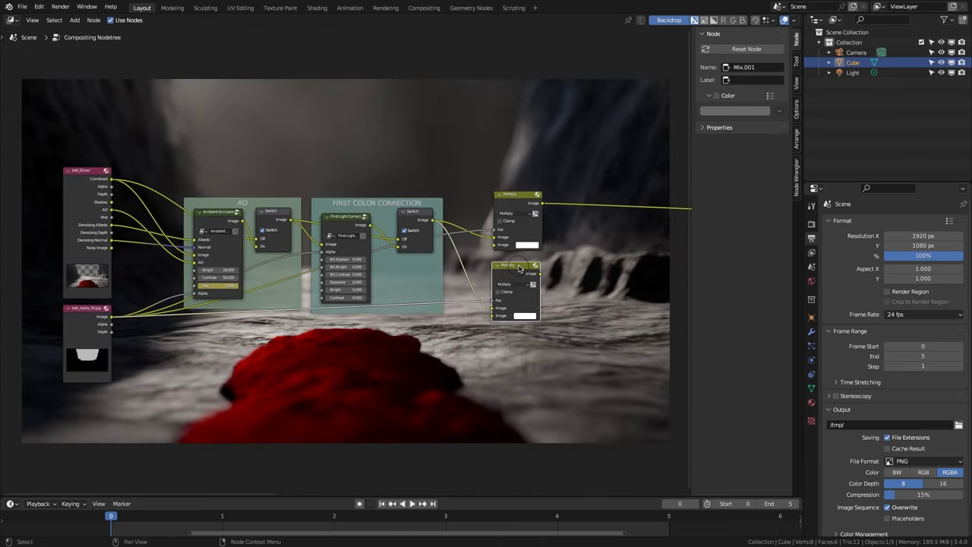
Insert a Color Ramp node on the alpha mask link that feeds the lower Multiply node's Fac
{"action": "right_click", "coordinate": [479, 256]}
{"action": "key", "text": "shift+a"}
{"action": "type", "text": "co"}
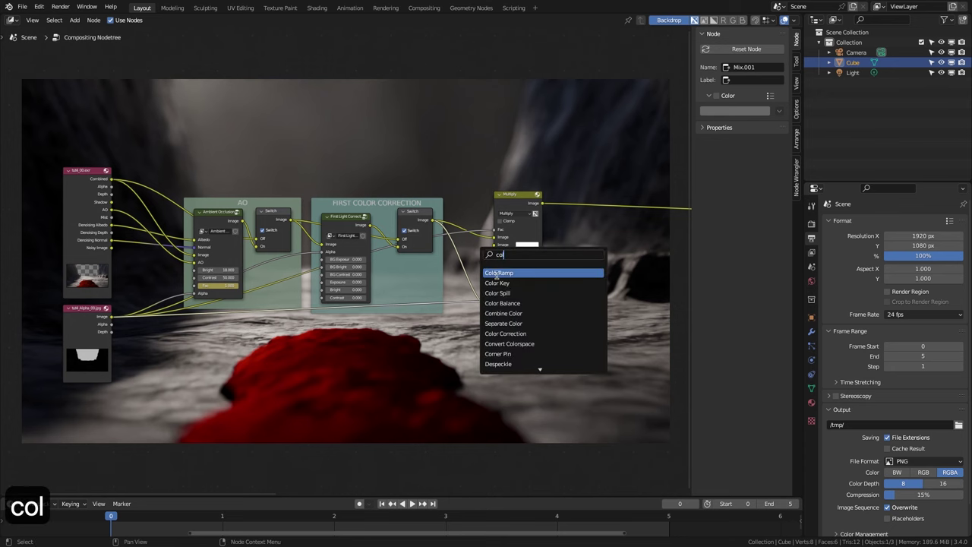
{"action": "type", "text": "l"}
{"action": "left_click", "coordinate": [498, 272]}
{"action": "left_click", "coordinate": [420, 340]}
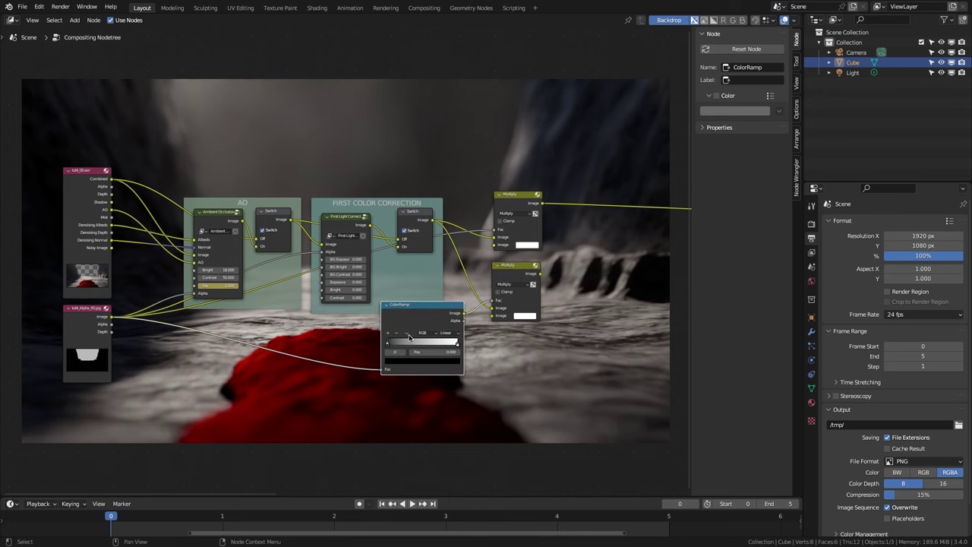
Flip the Color Ramp and move its black stop to position 0.618
{"action": "left_click", "coordinate": [409, 334]}
{"action": "left_click", "coordinate": [414, 341]}
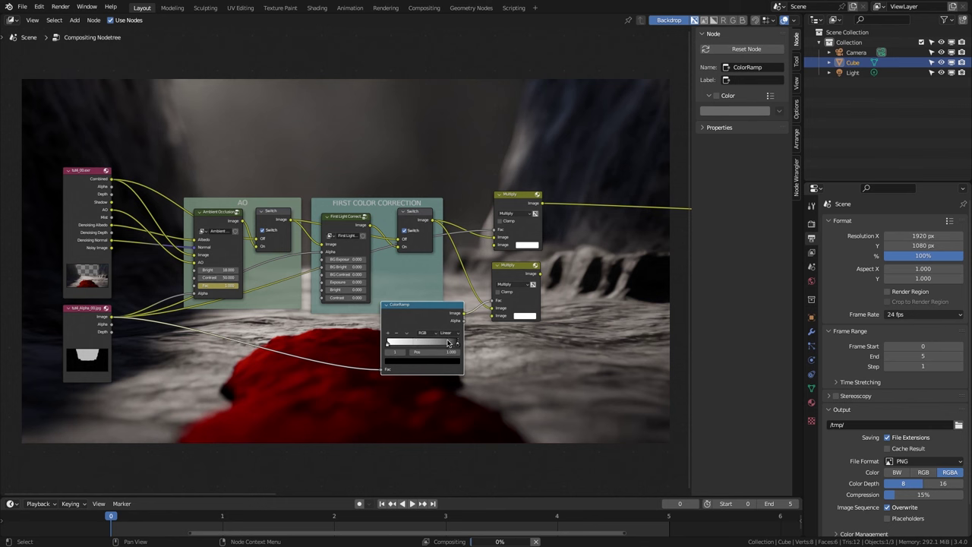
{"action": "left_click_drag", "start_coordinate": [448, 343], "coordinate": [441, 347]}
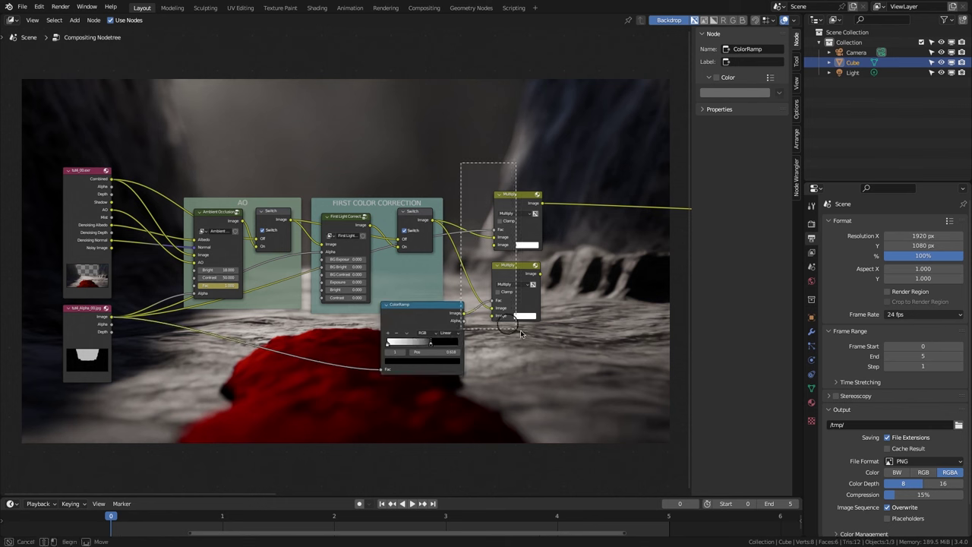
Add an Alpha Over node after the two Multiply nodes and link both of their outputs into its Image inputs
{"action": "middle_click_drag", "start_coordinate": [431, 351], "coordinate": [329, 335]}
{"action": "key", "text": "ctrl+shift+a"}
{"action": "type", "text": "alp"}
{"action": "left_click", "coordinate": [501, 251]}
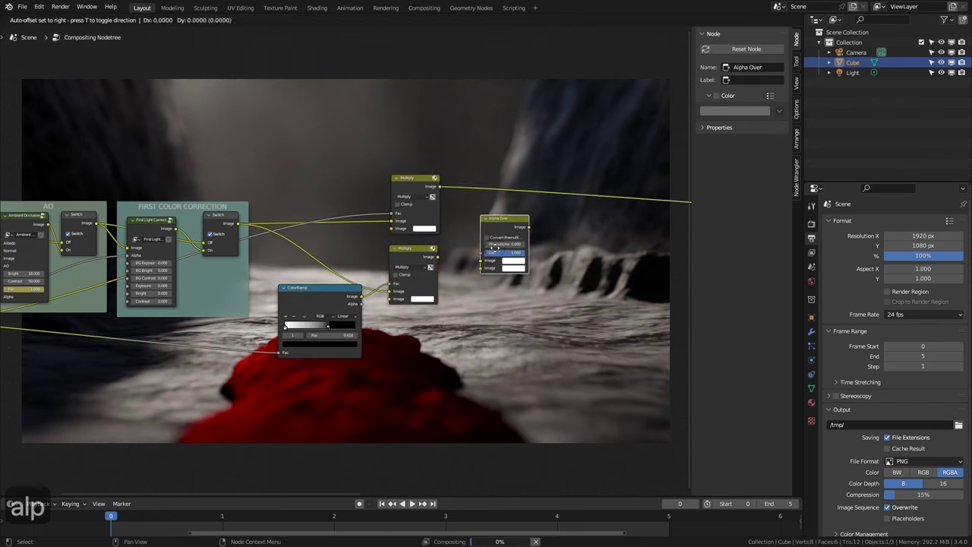
{"action": "left_click", "coordinate": [484, 206]}
{"action": "left_click_drag", "start_coordinate": [438, 257], "coordinate": [468, 224]}
Group the Color Ramp, both Multiply nodes and Alpha Over, and expose the Multiply nodes' second Image inputs on the Group Input
{"action": "left_click_drag", "start_coordinate": [492, 150], "coordinate": [335, 340]}
{"action": "key", "text": "ctrl+g"}
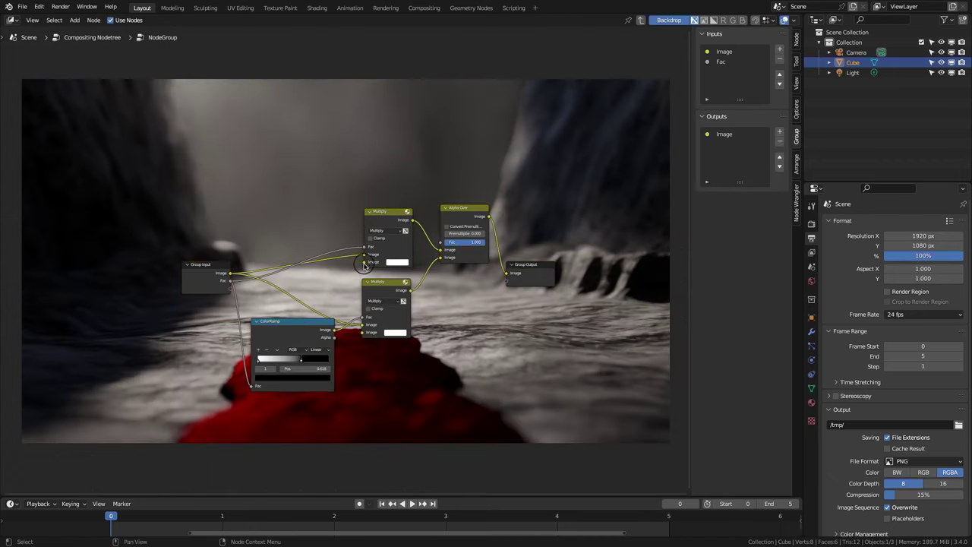
{"action": "left_click_drag", "start_coordinate": [236, 292], "coordinate": [236, 297]}
Rename the two newly exposed group inputs to BG Color and Color
{"action": "double_click", "coordinate": [728, 72]}
{"action": "type", "text": "BG Color"}
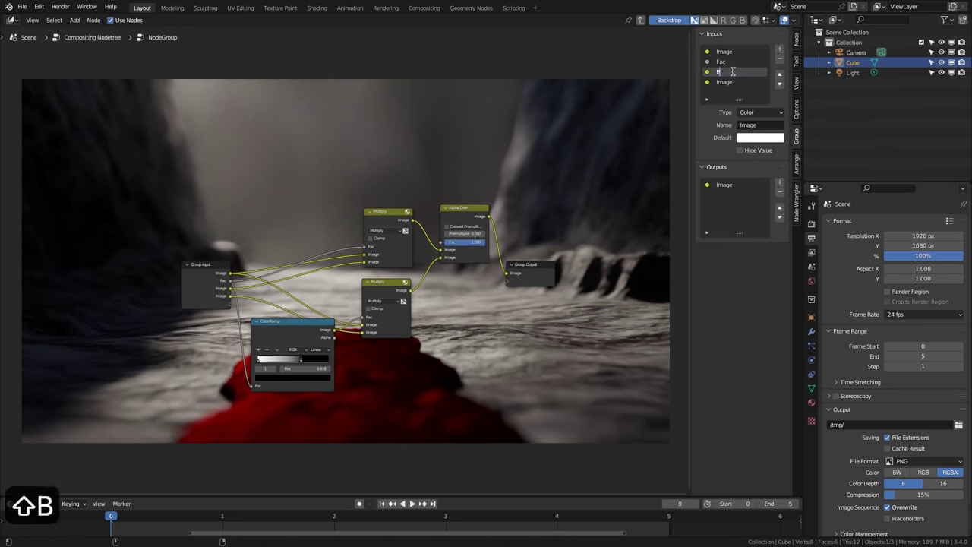
{"action": "key", "text": "Return"}
{"action": "double_click", "coordinate": [731, 81]}
{"action": "type", "text": "Color"}
{"action": "key", "text": "Return"}
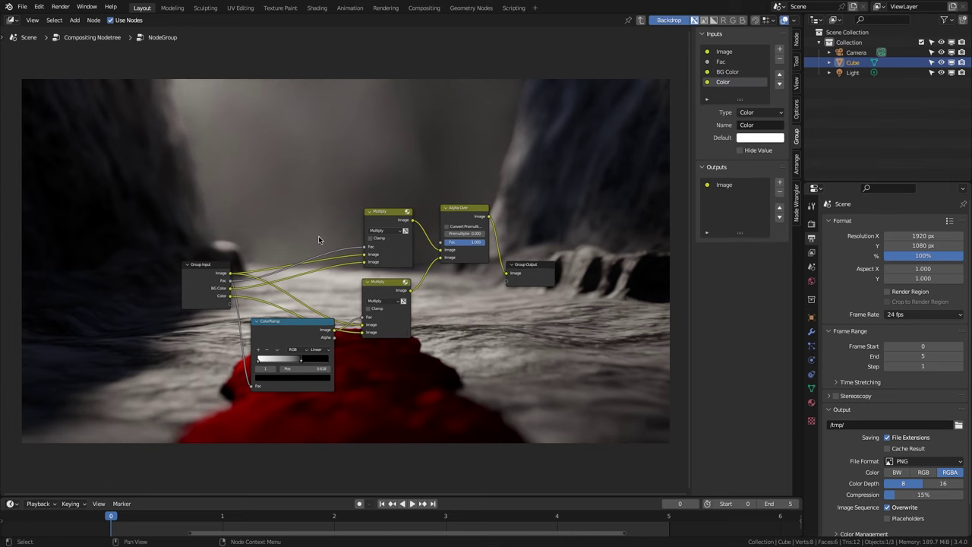
Exit the node group and name it Temperature
{"action": "key", "text": "Tab"}
{"action": "type", "text": "Temperature"}
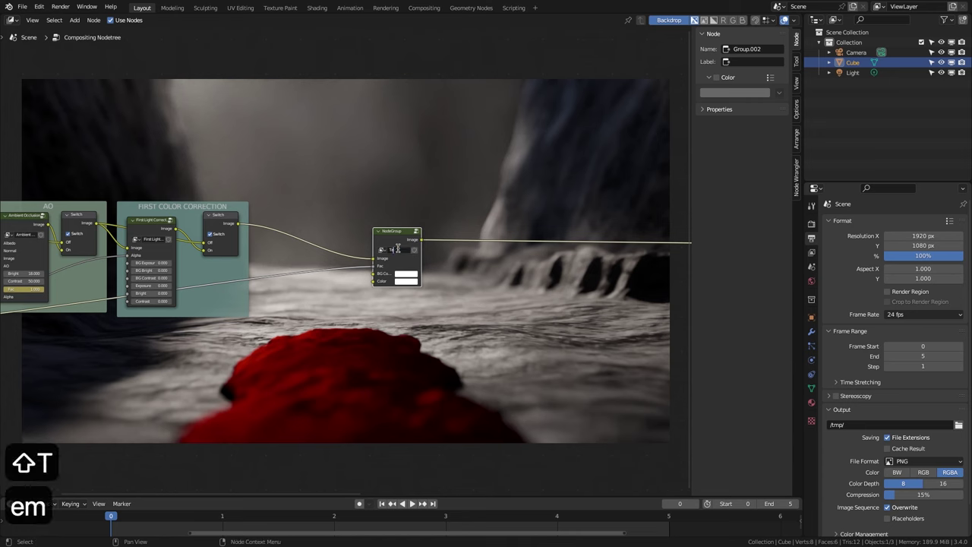
{"action": "key", "text": "Return"}
Insert a Switch node after the Temperature group and link the FIRST COLOR CORRECTION Switch output as its bypass input
{"action": "key", "text": "ctrl+shift+a"}
{"action": "type", "text": "sw"}
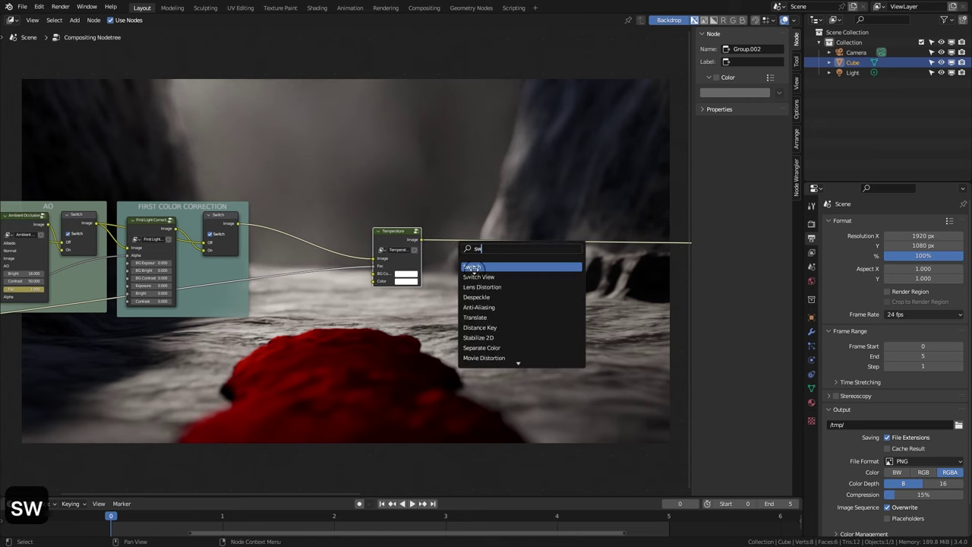
{"action": "key", "text": "Return"}
{"action": "left_click", "coordinate": [456, 256]}
{"action": "left_click", "coordinate": [455, 242]}
{"action": "left_click_drag", "start_coordinate": [242, 222], "coordinate": [448, 253]}
Join the Temperature group and its Switch in a frame labeled TEMPERATURE and give the frame a blue color
{"action": "left_click_drag", "start_coordinate": [473, 205], "coordinate": [387, 285]}
{"action": "key", "text": "ctrl+j"}
{"action": "key", "text": "F2"}
{"action": "type", "text": "TEMPERA"}
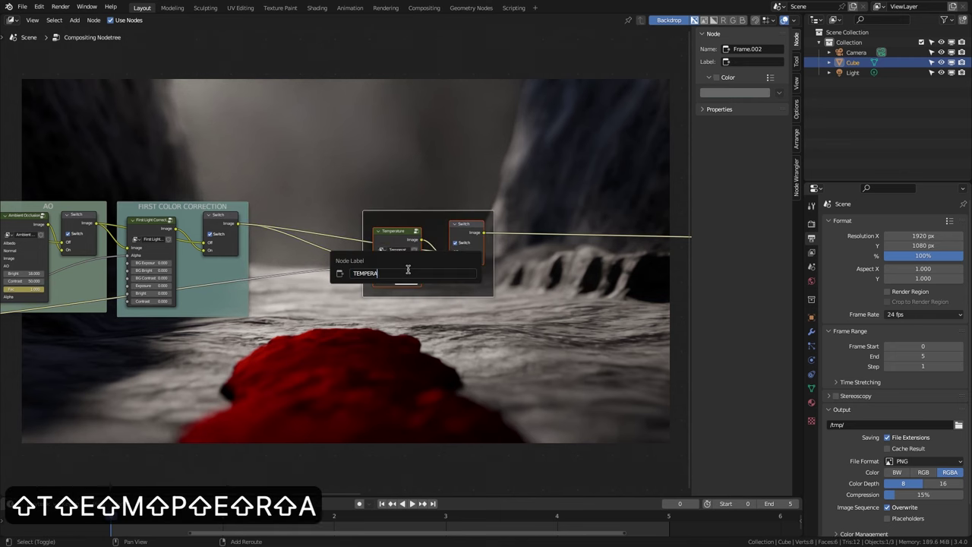
{"action": "type", "text": "TURE"}
{"action": "key", "text": "Return"}
{"action": "left_click", "coordinate": [717, 76]}
{"action": "left_click", "coordinate": [719, 93]}
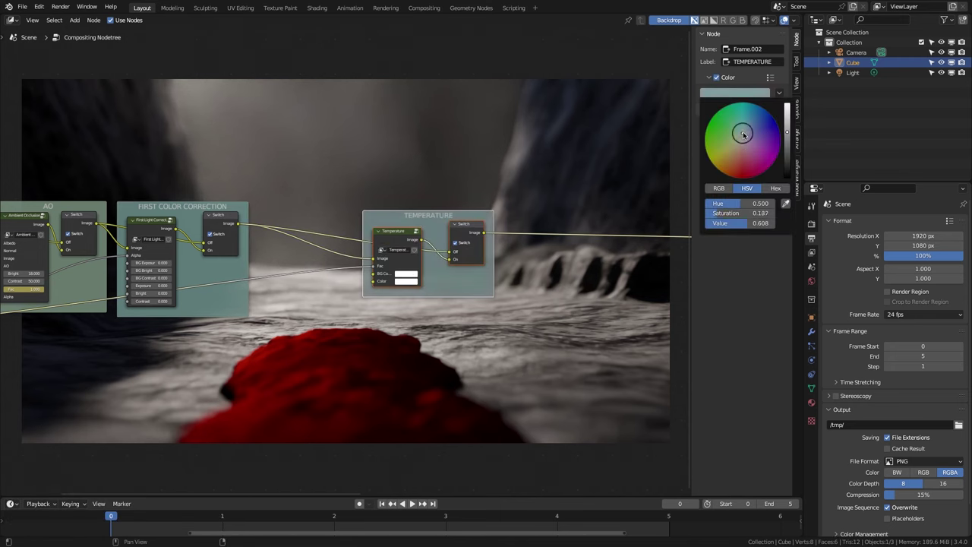
{"action": "left_click_drag", "start_coordinate": [744, 135], "coordinate": [749, 133]}
Move the TEMPERATURE frame beside the FIRST COLOR CORRECTION frame, widen the Temperature node and tighten the node spacing
{"action": "left_click_drag", "start_coordinate": [439, 217], "coordinate": [334, 209]}
{"action": "left_click_drag", "start_coordinate": [316, 244], "coordinate": [329, 245]}
{"action": "left_click_drag", "start_coordinate": [215, 218], "coordinate": [198, 223]}
{"action": "left_click_drag", "start_coordinate": [189, 206], "coordinate": [189, 200]}
{"action": "left_click_drag", "start_coordinate": [357, 208], "coordinate": [342, 207]}
Tint the Temperature group's BG Color light blue and its Color a warm off-white
{"action": "left_click", "coordinate": [307, 264]}
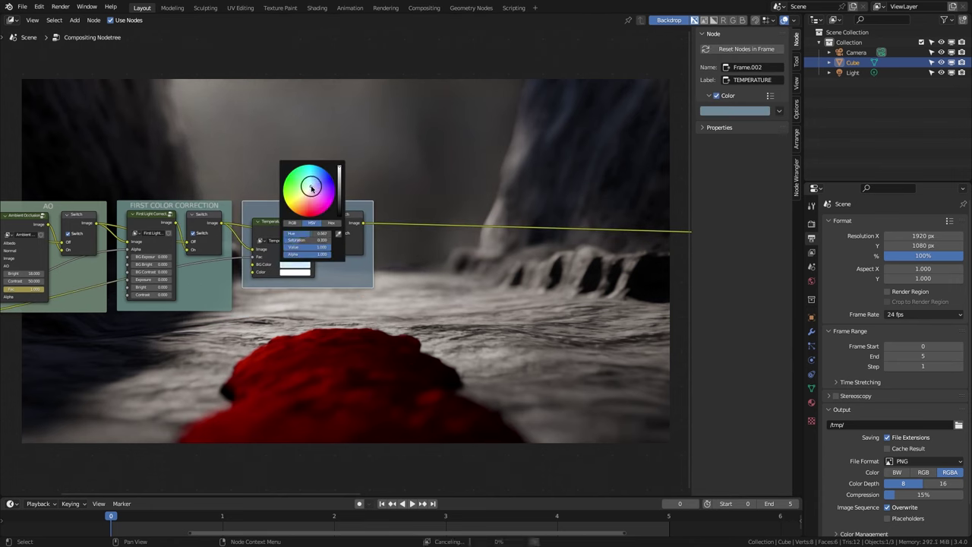
{"action": "left_click", "coordinate": [296, 273]}
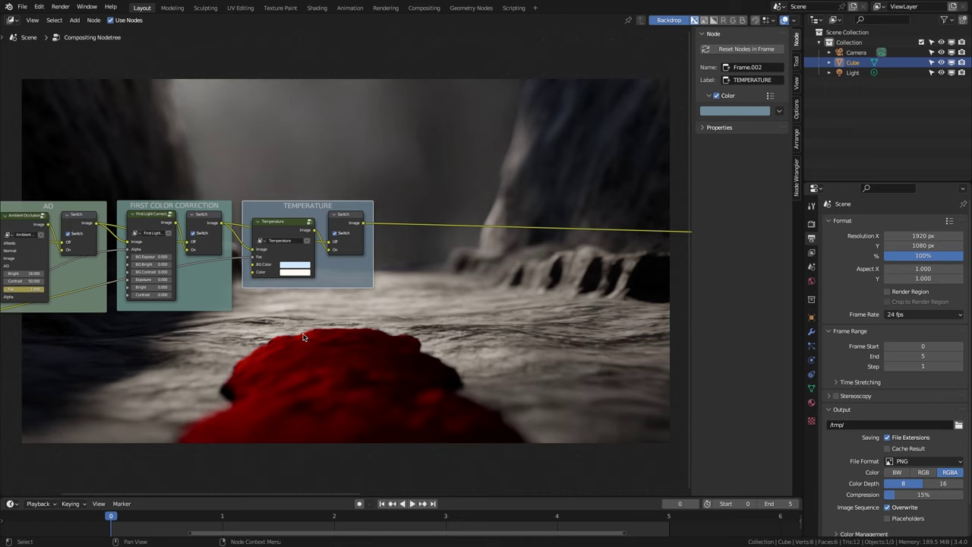
Add a Denoise node for the Mist pass and link the Denoising Normal and Denoising Albedo passes into it
{"action": "scroll", "coordinate": [335, 336], "scroll_direction": "down", "scroll_amount": 3}
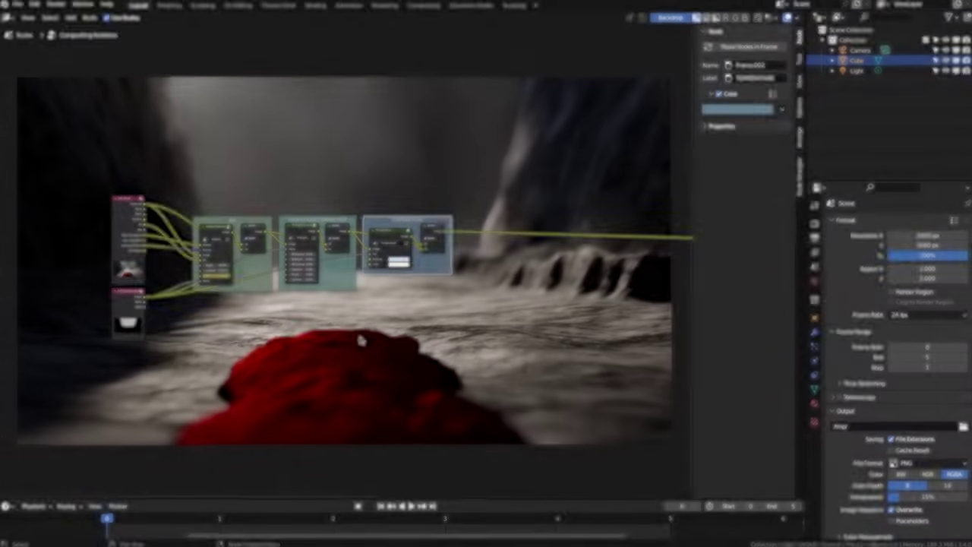
{"action": "left_click_drag", "start_coordinate": [446, 226], "coordinate": [475, 249]}
{"action": "type", "text": "den"}
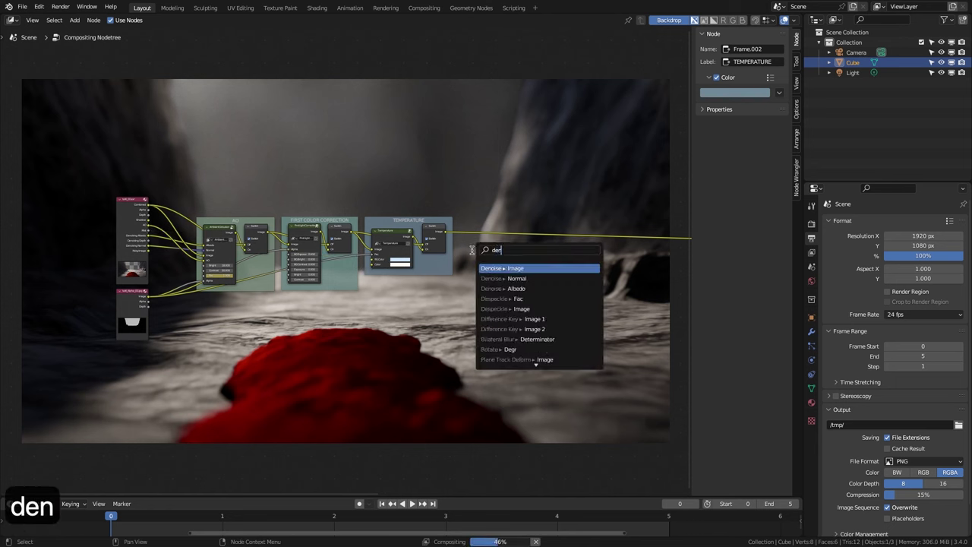
{"action": "key", "text": "Return"}
{"action": "left_click", "coordinate": [494, 268]}
{"action": "middle_click_drag", "start_coordinate": [428, 327], "coordinate": [460, 303], "text": "ctrl"}
{"action": "left_click_drag", "start_coordinate": [114, 223], "coordinate": [504, 264]}
Add a Mix node from the Denoise output and set its blend mode to Multiply
{"action": "middle_click_drag", "start_coordinate": [516, 260], "coordinate": [562, 217], "text": "ctrl"}
{"action": "middle_click_drag", "start_coordinate": [562, 232], "coordinate": [203, 252]}
{"action": "left_click_drag", "start_coordinate": [394, 221], "coordinate": [456, 223]}
{"action": "type", "text": "m"}
{"action": "key", "text": "Return"}
{"action": "left_click", "coordinate": [475, 235]}
{"action": "left_click", "coordinate": [487, 248]}
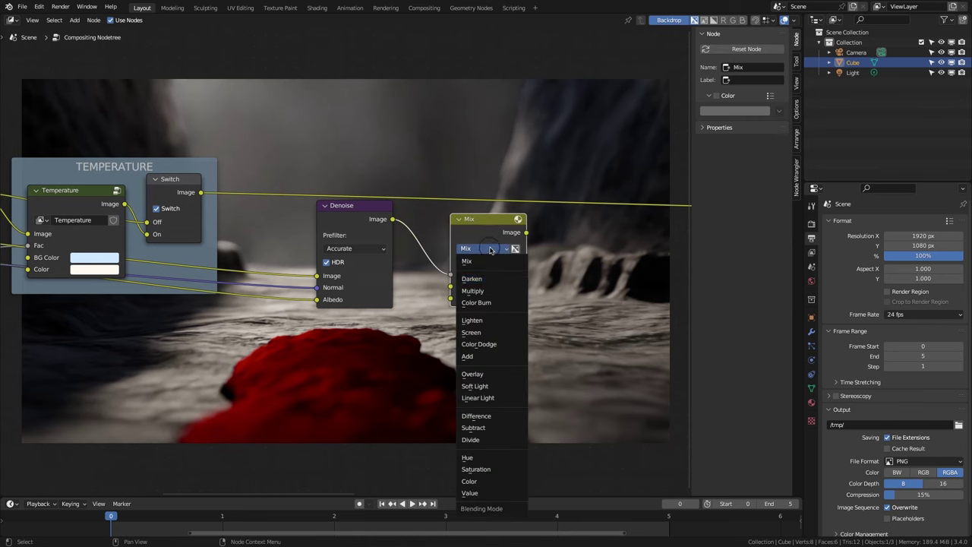
{"action": "left_click", "coordinate": [486, 290]}
Duplicate the Multiply node, set the copy to Screen, and link Multiply's output into Screen's second Image input
{"action": "key", "text": "shift+d"}
{"action": "left_click", "coordinate": [587, 291]}
{"action": "left_click", "coordinate": [585, 247]}
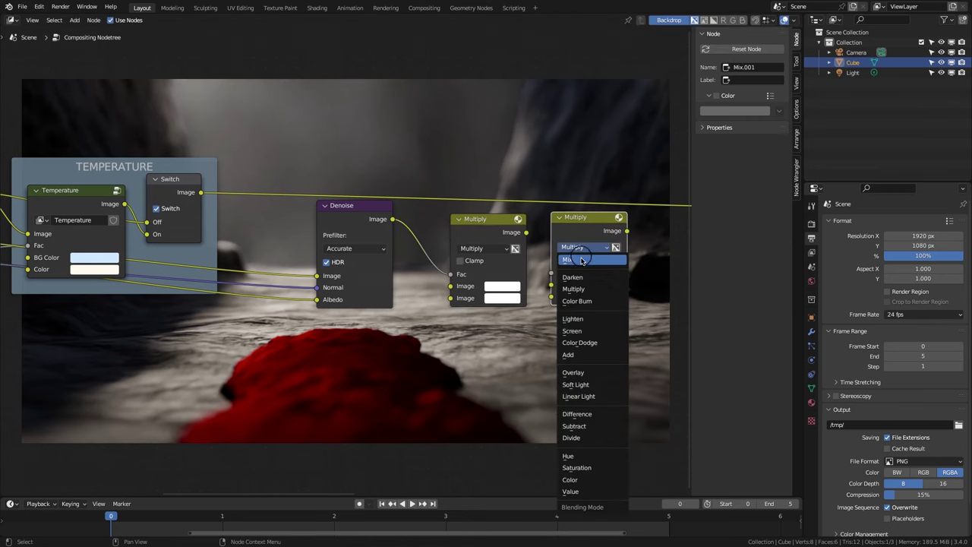
{"action": "left_click", "coordinate": [583, 330]}
{"action": "left_click_drag", "start_coordinate": [526, 232], "coordinate": [553, 297]}
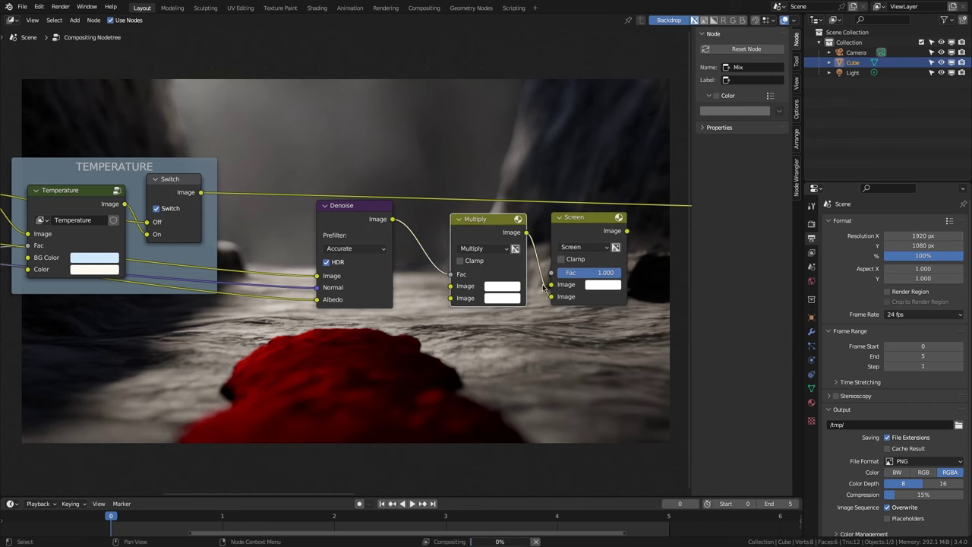
Feed the TEMPERATURE Switch into Screen's first Image input, view the Screen output, and move the Denoise link to Multiply's first Image input
{"action": "left_click_drag", "start_coordinate": [201, 192], "coordinate": [223, 193]}
{"action": "left_click_drag", "start_coordinate": [502, 255], "coordinate": [551, 285]}
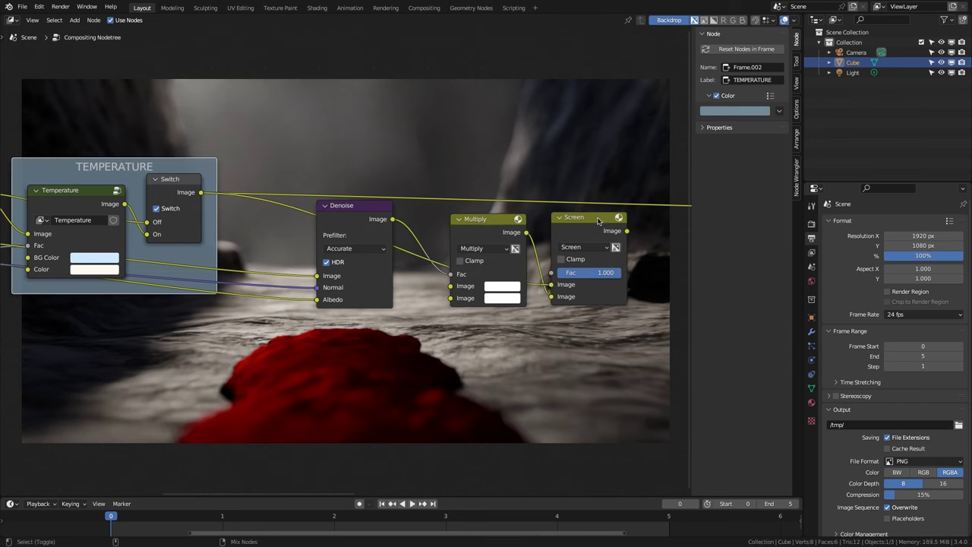
{"action": "left_click", "coordinate": [599, 221], "text": "ctrl+shift"}
{"action": "left_click_drag", "start_coordinate": [450, 273], "coordinate": [452, 286]}
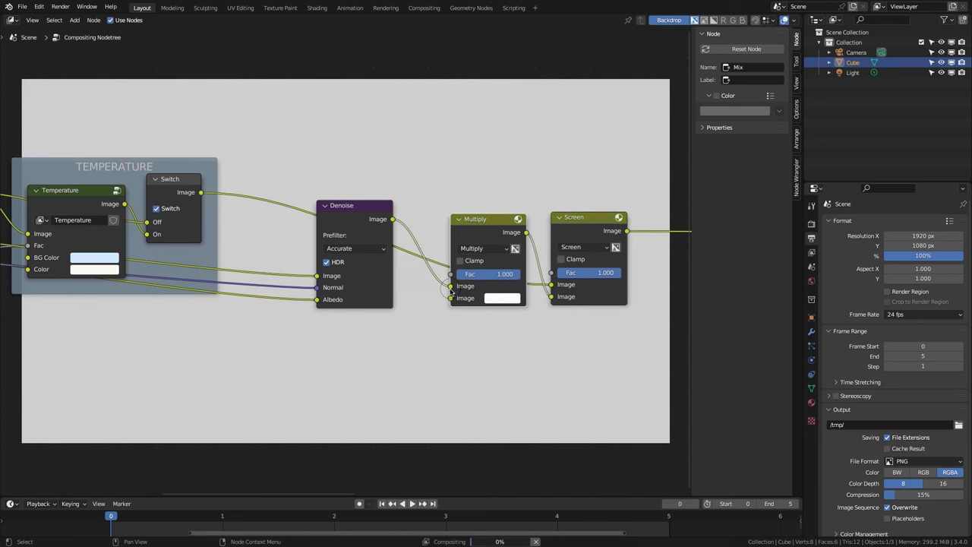
Set the Screen node's Fac to 0.015
{"action": "left_click", "coordinate": [597, 272]}
{"action": "type", "text": ",.0"}
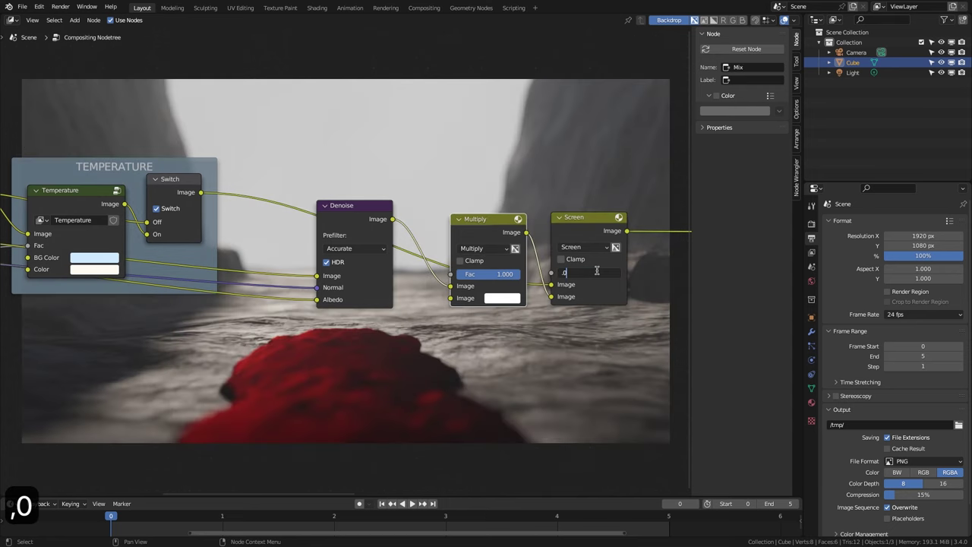
{"action": "type", "text": "15"}
{"action": "key", "text": "Return"}
Group the Denoise, Multiply and Screen nodes and expose Screen's Fac and Multiply's second Image as group inputs
{"action": "left_click_drag", "start_coordinate": [598, 176], "coordinate": [365, 349]}
{"action": "key", "text": "ctrl+g"}
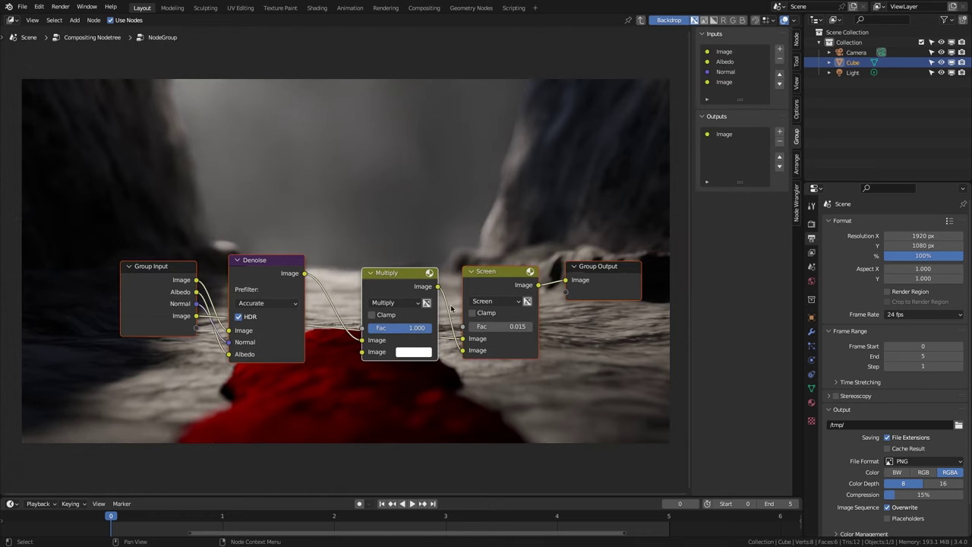
{"action": "left_click_drag", "start_coordinate": [277, 328], "coordinate": [196, 342]}
Rename the first group input to Mist and the last one to Colorize
{"action": "double_click", "coordinate": [725, 52]}
{"action": "type", "text": "Mist"}
{"action": "key", "text": "Return"}
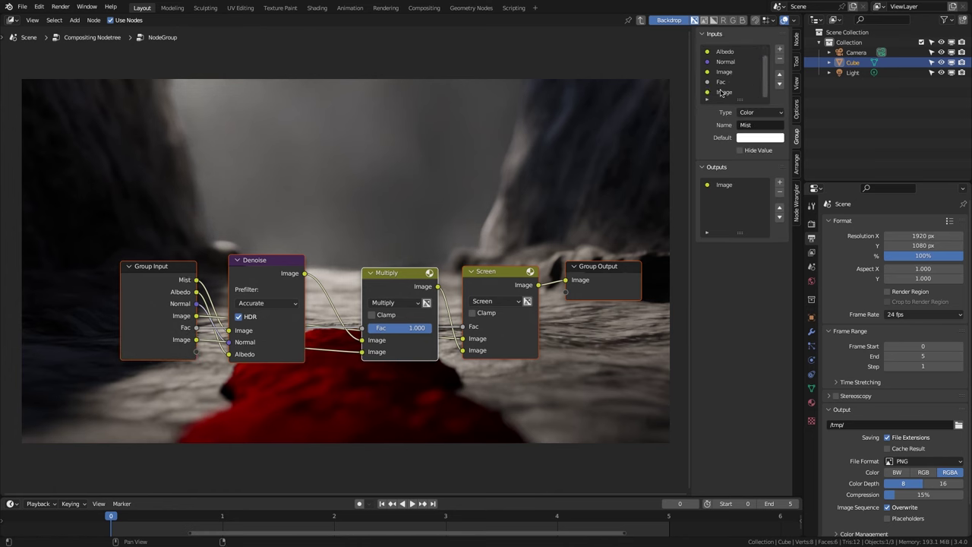
{"action": "double_click", "coordinate": [721, 92]}
{"action": "type", "text": "Colorize"}
{"action": "key", "text": "Return"}
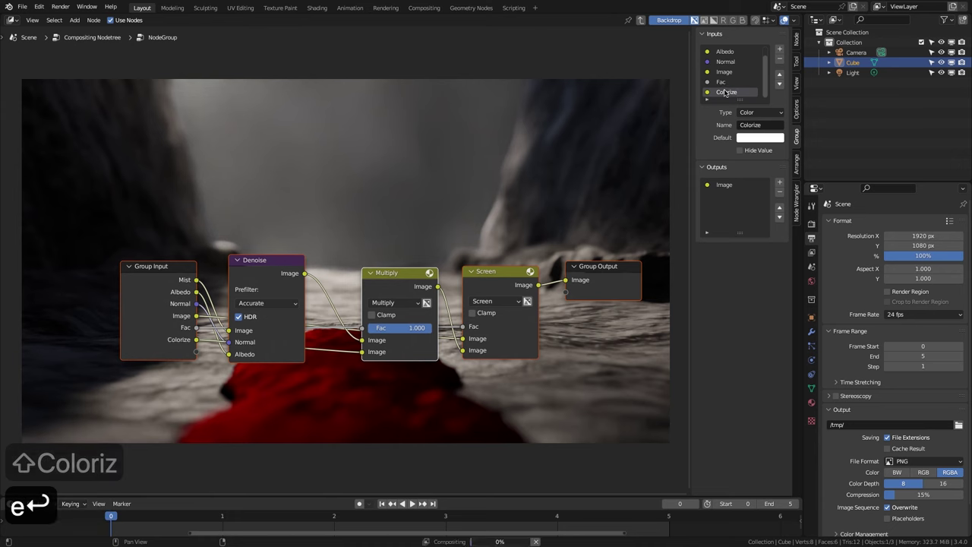
Exit the node group and name it Mist
{"action": "key", "text": "Tab"}
{"action": "left_click", "coordinate": [473, 242]}
{"action": "type", "text": "Mi"}
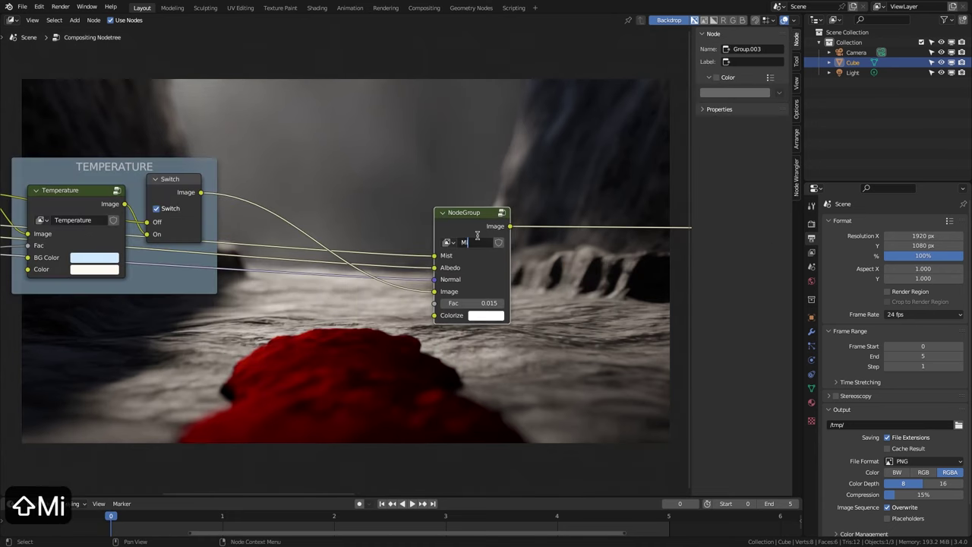
{"action": "type", "text": "st"}
{"action": "key", "text": "Return"}
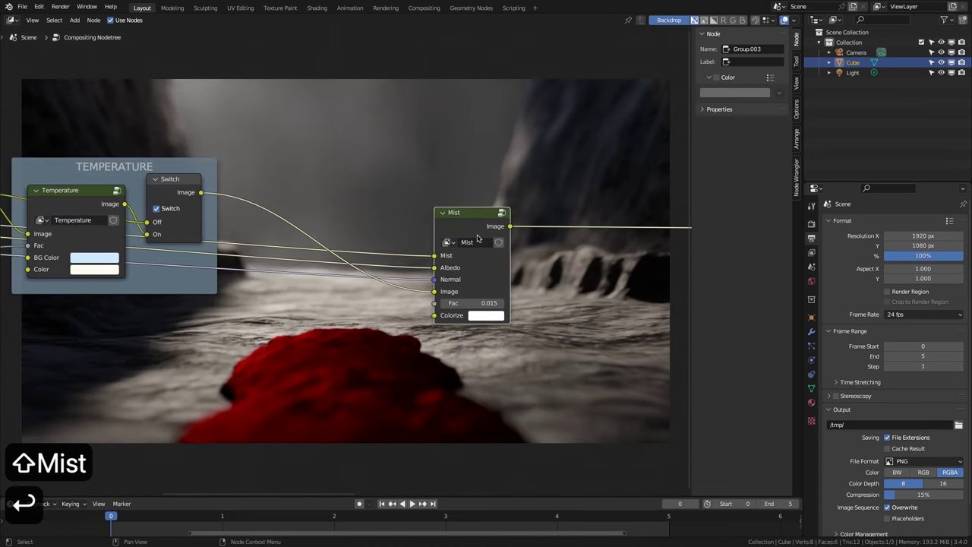
Copy the TEMPERATURE frame's Switch, insert it after the Mist group and move the Mist link to its On input
{"action": "left_click", "coordinate": [161, 190]}
{"action": "key", "text": "ctrl+c"}
{"action": "key", "text": "ctrl+v"}
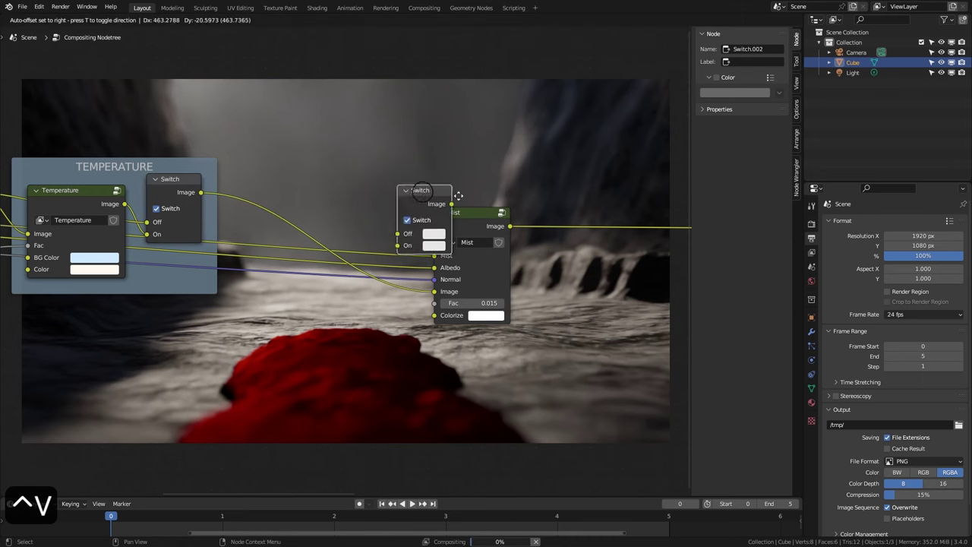
{"action": "left_click", "coordinate": [578, 210]}
{"action": "left_click_drag", "start_coordinate": [555, 251], "coordinate": [554, 266]}
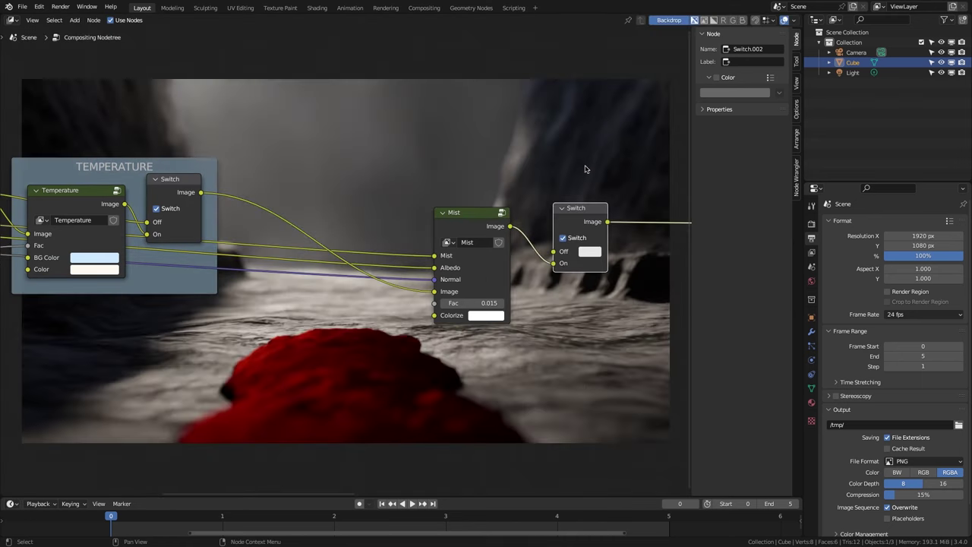
Join the Mist group and its Switch in a frame labeled MIST and give the frame a purple color
{"action": "left_click_drag", "start_coordinate": [585, 169], "coordinate": [438, 304]}
{"action": "key", "text": "ctrl+j"}
{"action": "key", "text": "F2"}
{"action": "type", "text": "MIST"}
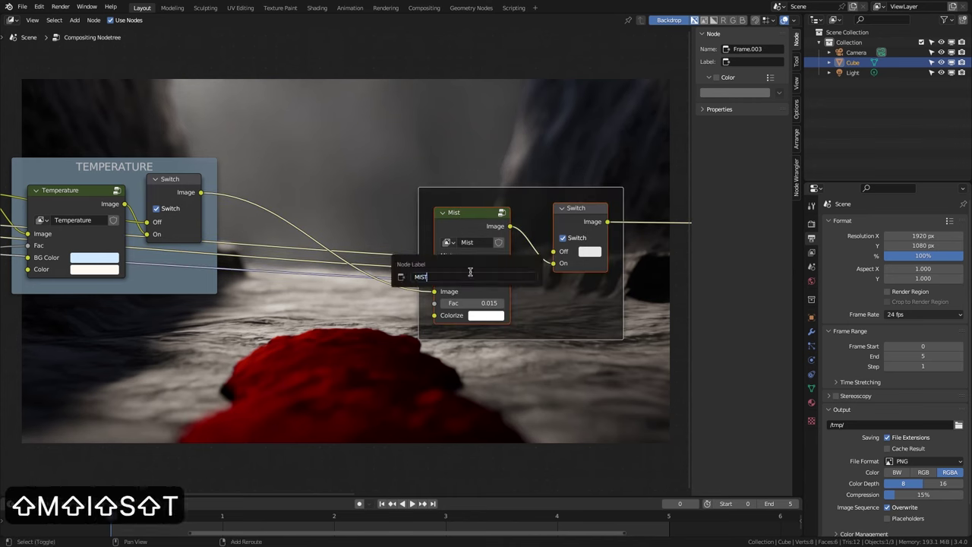
{"action": "key", "text": "Return"}
{"action": "left_click", "coordinate": [709, 77]}
{"action": "left_click", "coordinate": [735, 91]}
{"action": "left_click", "coordinate": [749, 138]}
Move the MIST frame beside the TEMPERATURE frame and link the TEMPERATURE Switch output to the Mist Switch's Off input
{"action": "left_click_drag", "start_coordinate": [592, 208], "coordinate": [380, 185]}
{"action": "left_click_drag", "start_coordinate": [202, 193], "coordinate": [233, 204]}
{"action": "left_click_drag", "start_coordinate": [341, 225], "coordinate": [342, 228]}
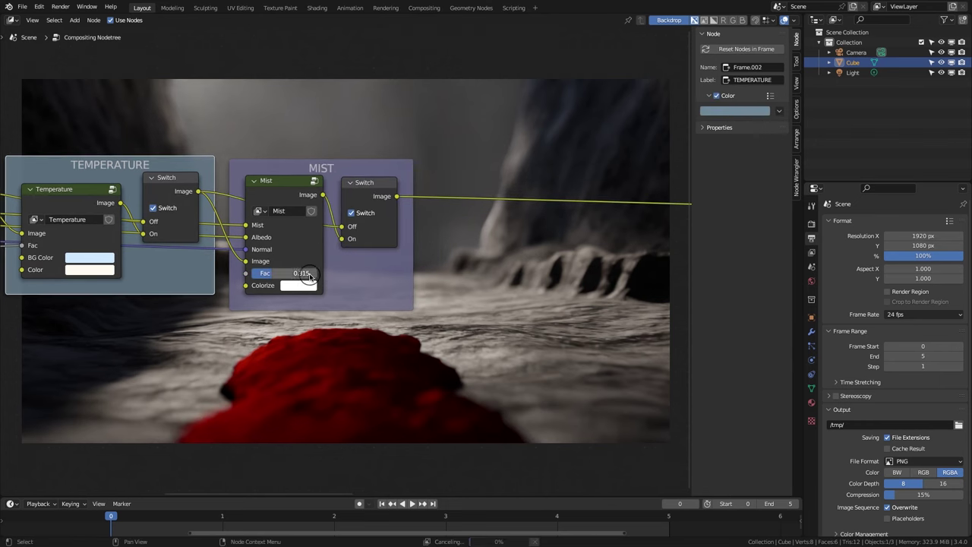
Set the Mist group's Colorize to a light blue and its Fac to 0.015
{"action": "left_click", "coordinate": [304, 285]}
{"action": "double_click", "coordinate": [284, 271]}
{"action": "type", "text": ".015"}
{"action": "key", "text": "Return"}
{"action": "left_click_drag", "start_coordinate": [316, 165], "coordinate": [316, 163]}
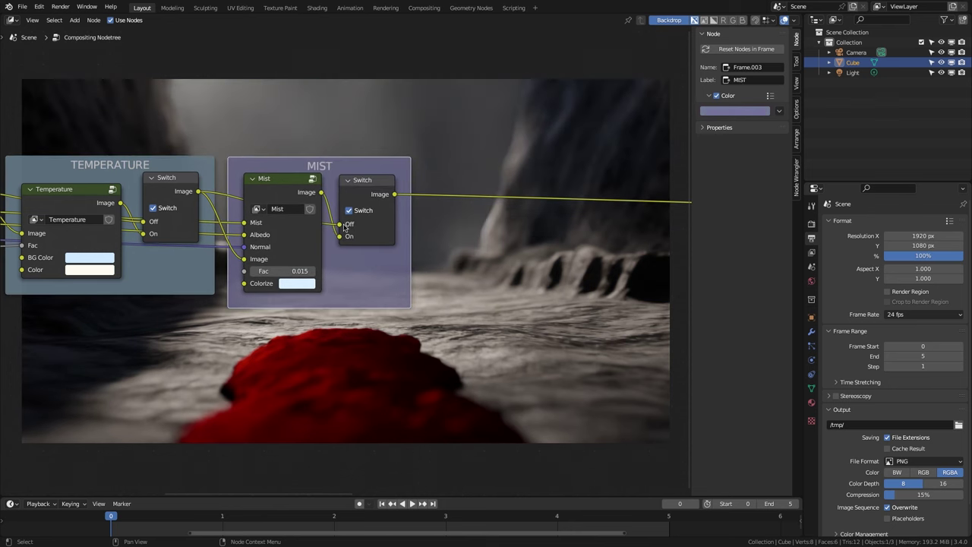
Insert a Glare node on the output link after the MIST Switch
{"action": "middle_click_drag", "start_coordinate": [393, 271], "coordinate": [272, 271]}
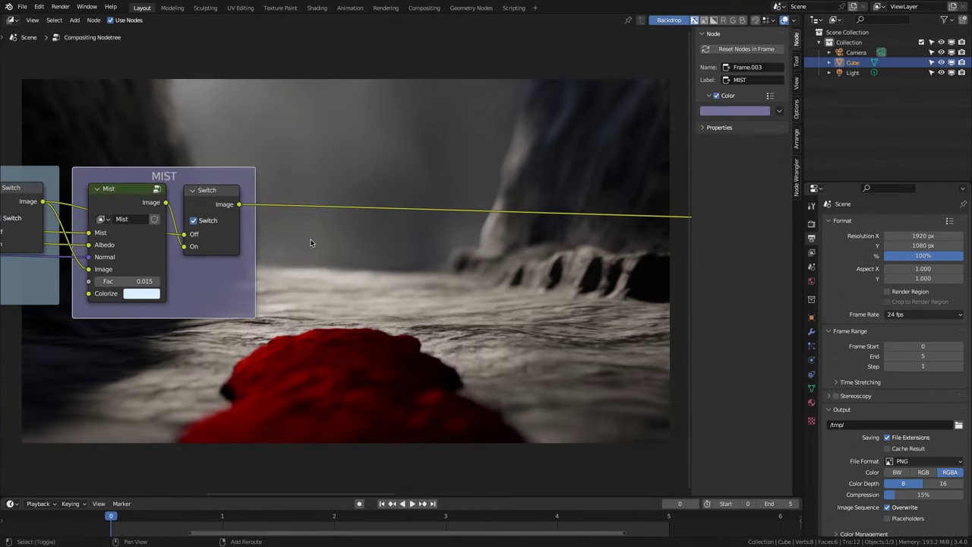
{"action": "key", "text": "shift+a"}
{"action": "type", "text": "gl"}
{"action": "left_click", "coordinate": [342, 252]}
{"action": "left_click", "coordinate": [351, 218]}
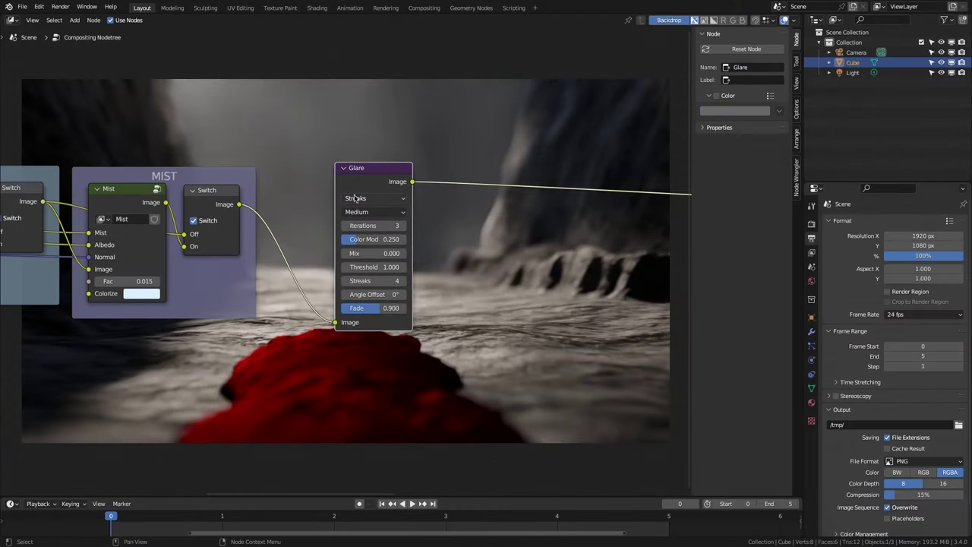
Set the Glare node to Fog Glow at High quality with Mix 1 and Threshold 0.2
{"action": "left_click", "coordinate": [373, 198]}
{"action": "left_click", "coordinate": [364, 235]}
{"action": "left_click", "coordinate": [365, 212]}
{"action": "left_click", "coordinate": [365, 225]}
{"action": "type", "text": "1"}
{"action": "key", "text": "Tab"}
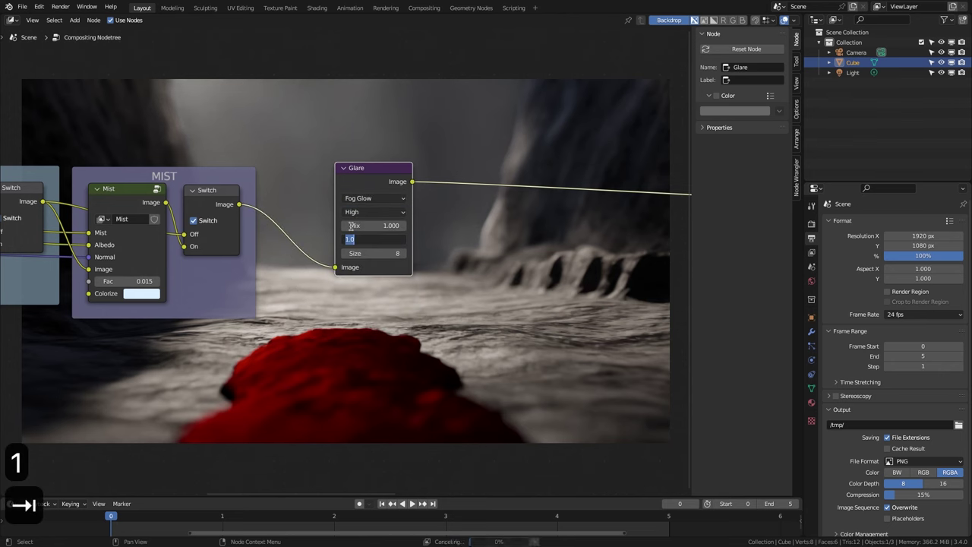
{"action": "key", "text": "BackSpace"}
{"action": "type", "text": ".2"}
{"action": "key", "text": "Return"}
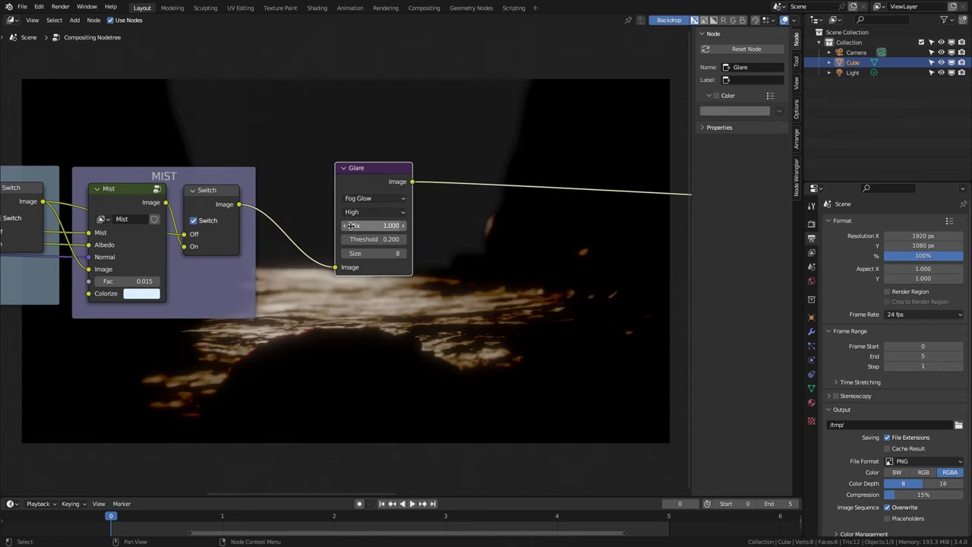
Insert a Mix node after the Glare node, set it to Multiply and give its second Image a light blue color
{"action": "key", "text": "ctrl+shift+a"}
{"action": "type", "text": "mi"}
{"action": "key", "text": "Return"}
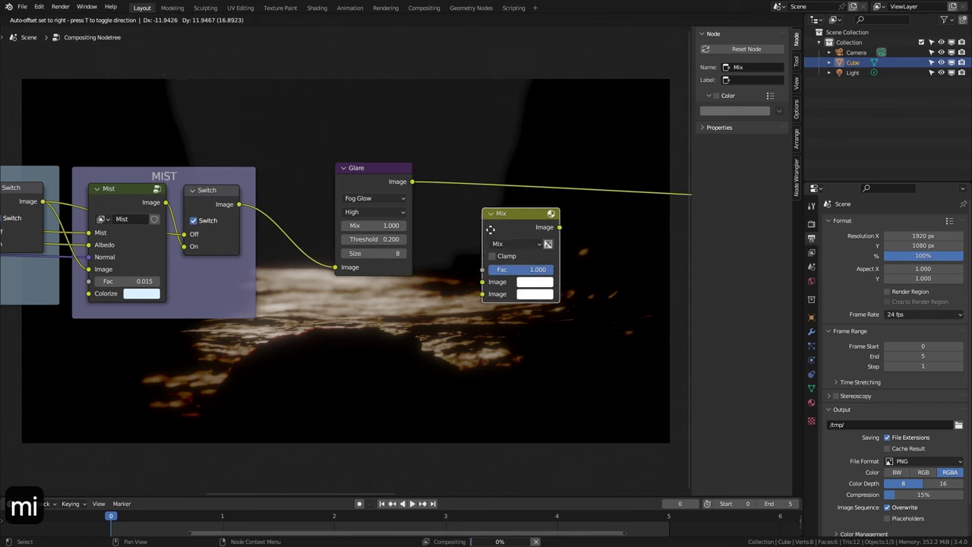
{"action": "left_click", "coordinate": [469, 180]}
{"action": "left_click", "coordinate": [468, 181]}
{"action": "left_click", "coordinate": [483, 215]}
{"action": "left_click", "coordinate": [501, 236]}
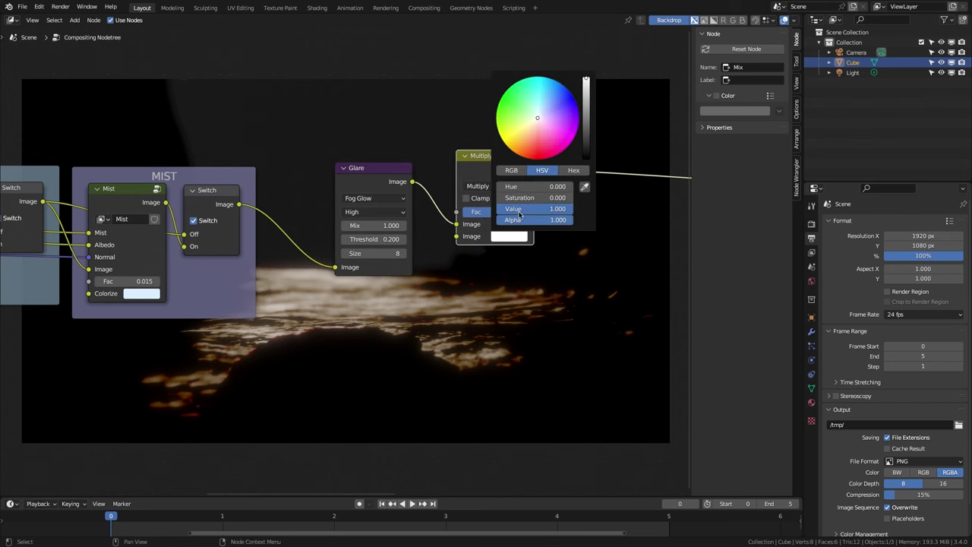
{"action": "left_click_drag", "start_coordinate": [539, 113], "coordinate": [543, 112]}
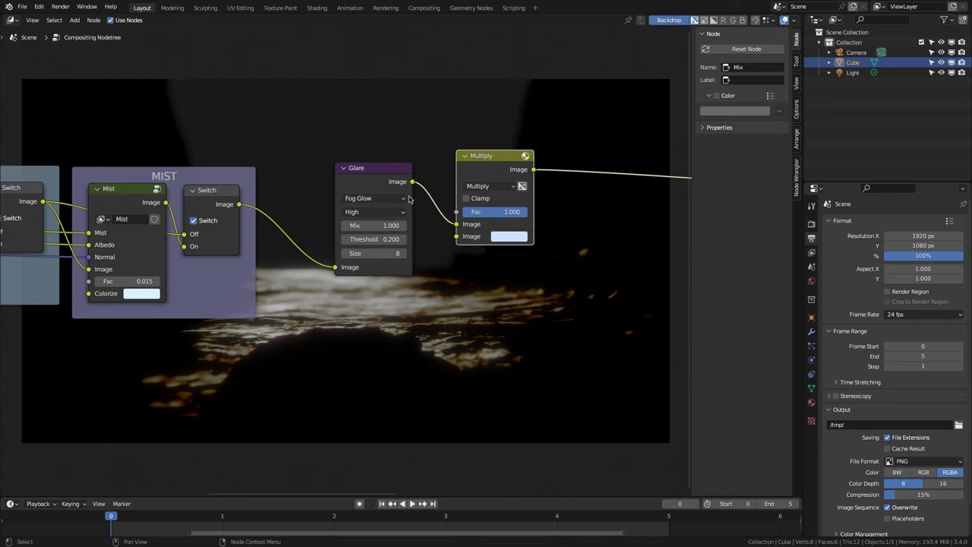
Duplicate the Multiply node after itself, set the copy to Add and link the MIST Switch output to its first Image input
{"action": "key", "text": "shift+d"}
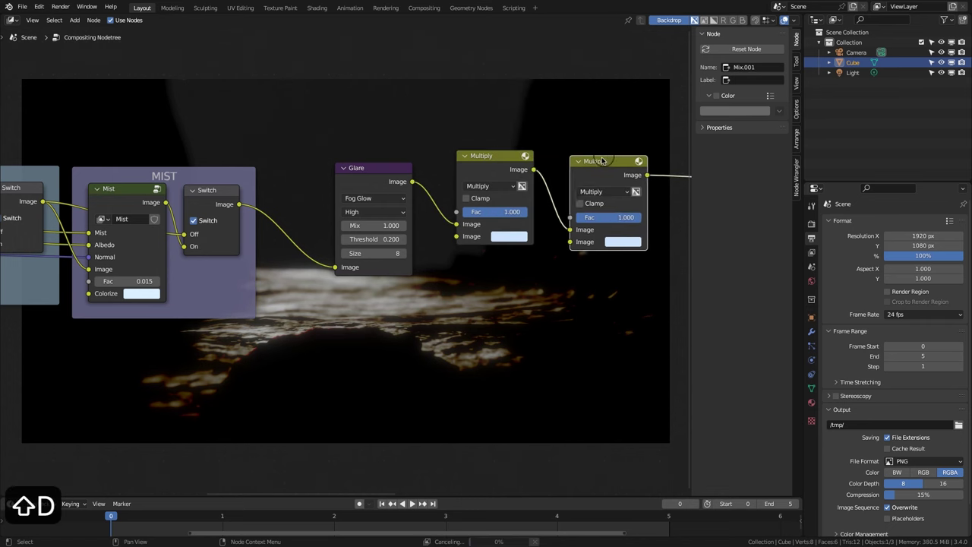
{"action": "left_click", "coordinate": [607, 190]}
{"action": "left_click", "coordinate": [607, 191]}
{"action": "left_click", "coordinate": [608, 294]}
{"action": "left_click_drag", "start_coordinate": [239, 204], "coordinate": [579, 230]}
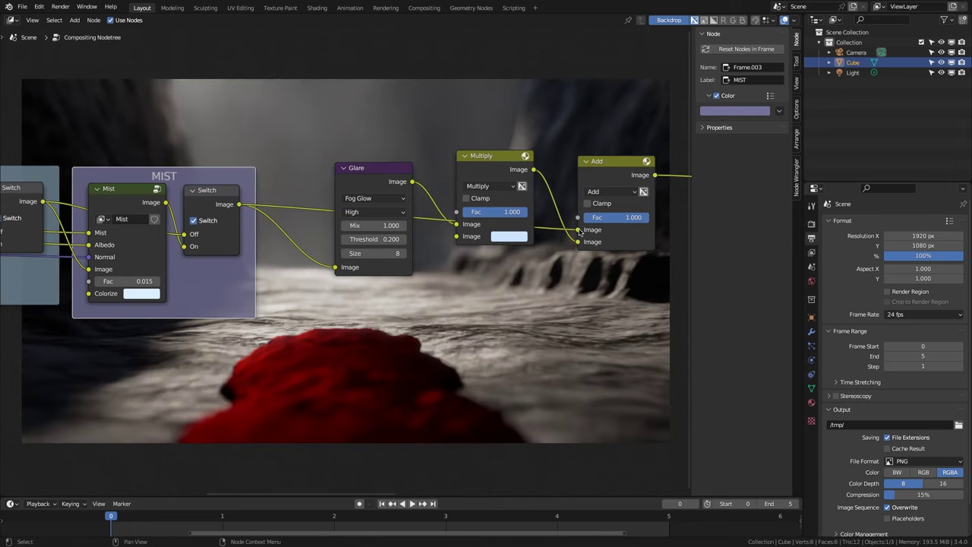
Group the Glare, Multiply and Add nodes, exposing the Add node's Fac and the Multiply node's second Image as group inputs
{"action": "left_click_drag", "start_coordinate": [613, 131], "coordinate": [344, 276]}
{"action": "key", "text": "ctrl+g"}
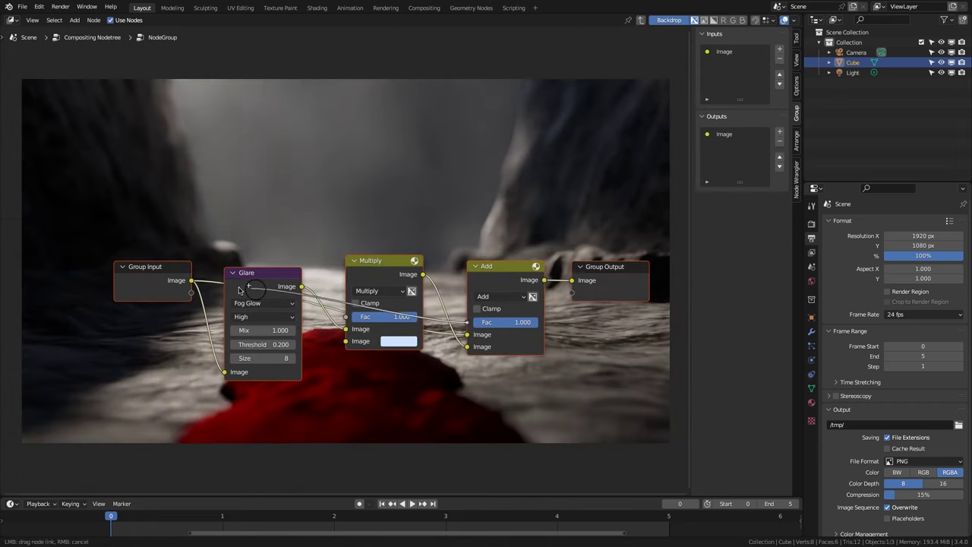
{"action": "left_click_drag", "start_coordinate": [194, 297], "coordinate": [192, 298]}
{"action": "left_click_drag", "start_coordinate": [346, 341], "coordinate": [191, 305]}
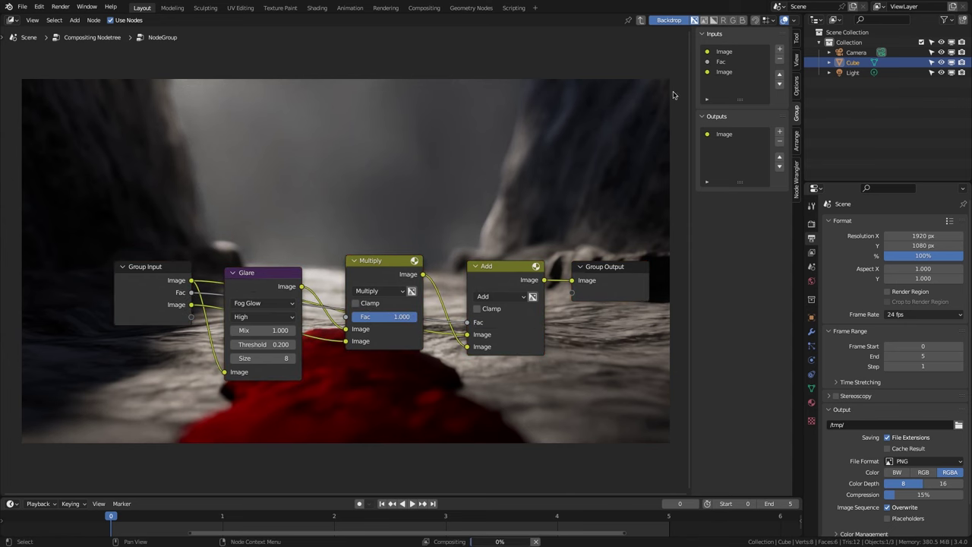
Rename the group's new color input Colorize and return to the main node tree
{"action": "double_click", "coordinate": [719, 71]}
{"action": "type", "text": "Colorize"}
{"action": "key", "text": "Return"}
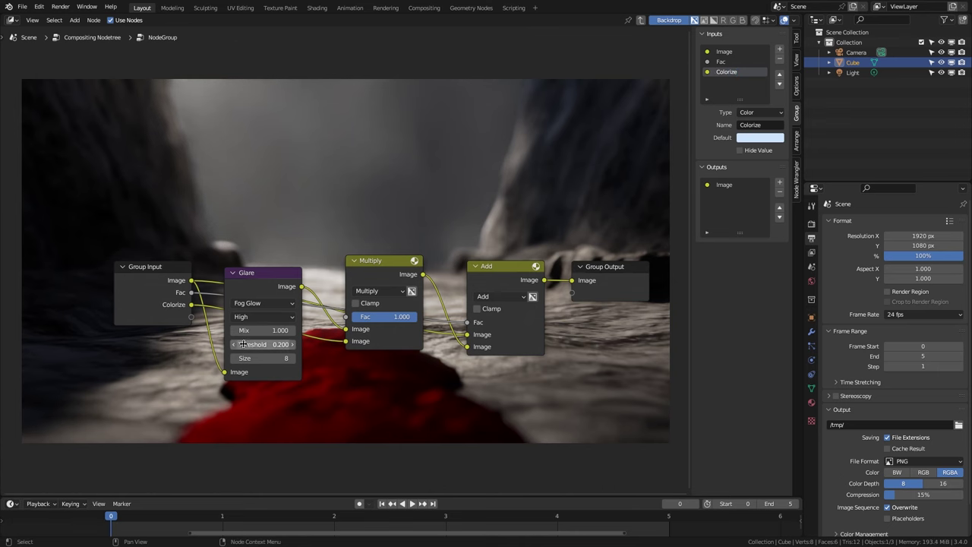
{"action": "key", "text": "Tab"}
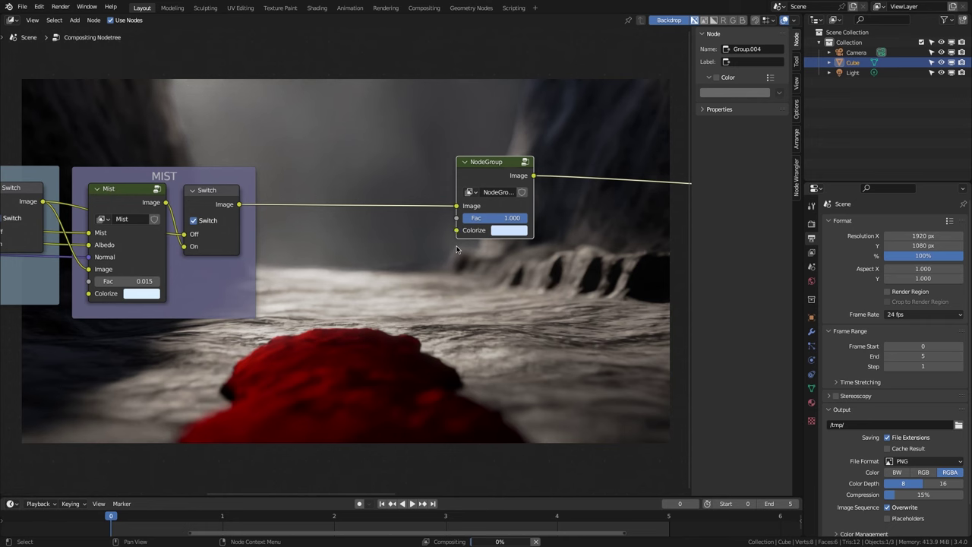
Add another input to the glare node group, name it Threshold and set its type to Float
{"action": "key", "text": "Tab"}
{"action": "left_click", "coordinate": [163, 273]}
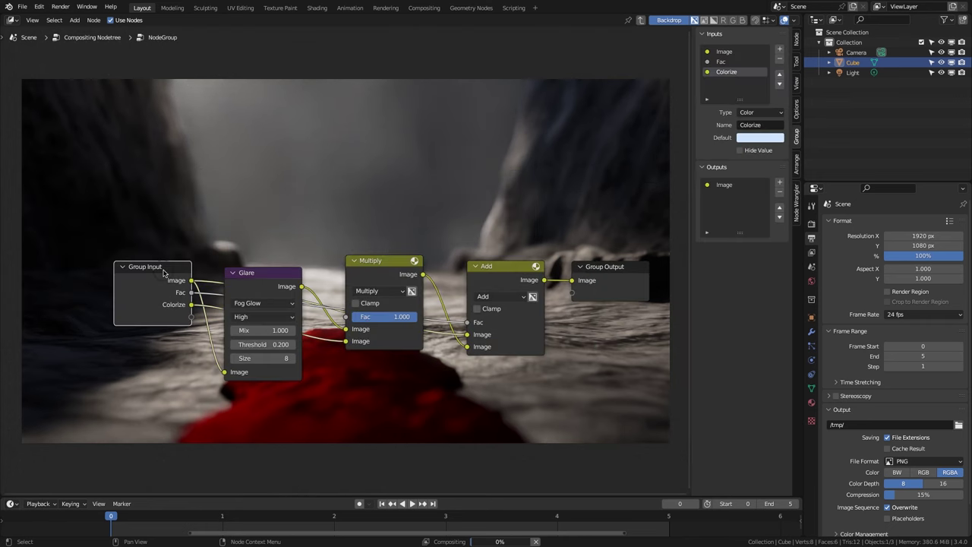
{"action": "left_click", "coordinate": [780, 49]}
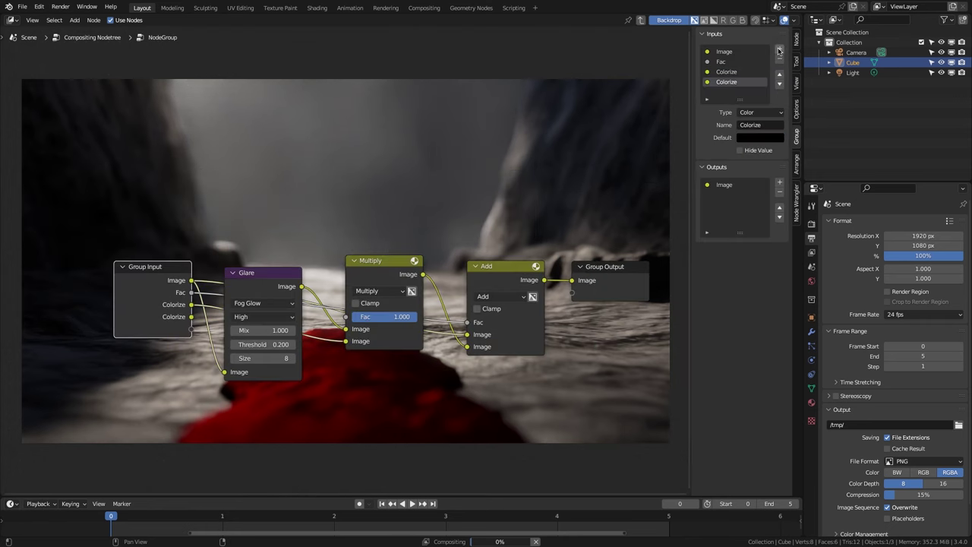
{"action": "double_click", "coordinate": [733, 81]}
{"action": "type", "text": "Threshold"}
{"action": "key", "text": "Return"}
{"action": "left_click", "coordinate": [747, 112]}
{"action": "left_click", "coordinate": [758, 135]}
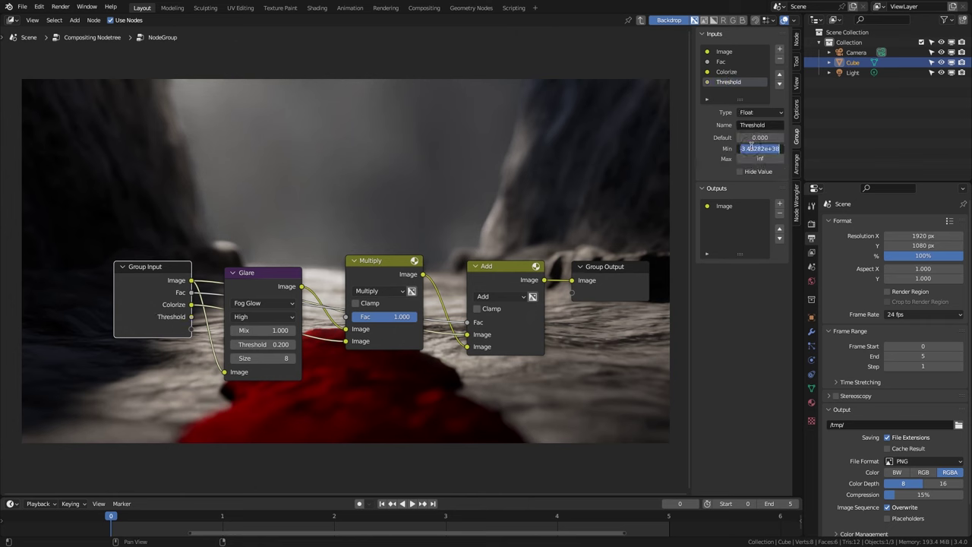
Limit the group's Threshold input to a minimum of -1 and a maximum of 1
{"action": "left_click", "coordinate": [750, 148]}
{"action": "type", "text": "-1"}
{"action": "key", "text": "Tab"}
{"action": "type", "text": "1"}
{"action": "key", "text": "Return"}
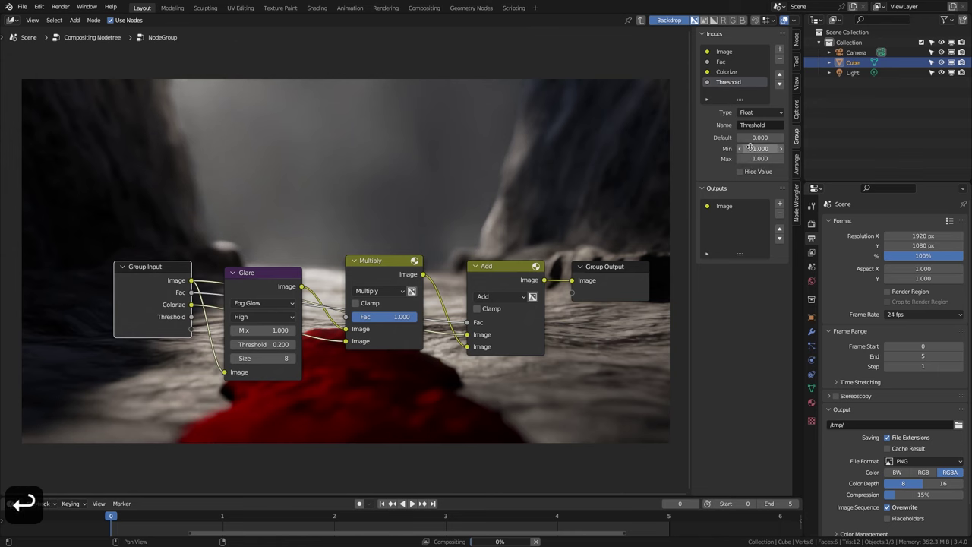
Copy the group's Threshold value as a new driver and paste it onto the Threshold of the Glare node inside
{"action": "key", "text": "Tab"}
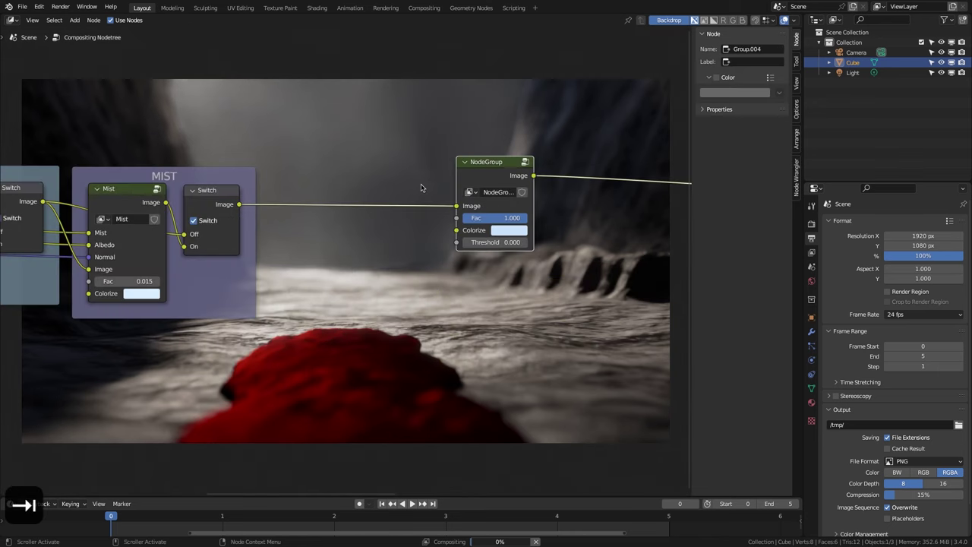
{"action": "right_click", "coordinate": [498, 242]}
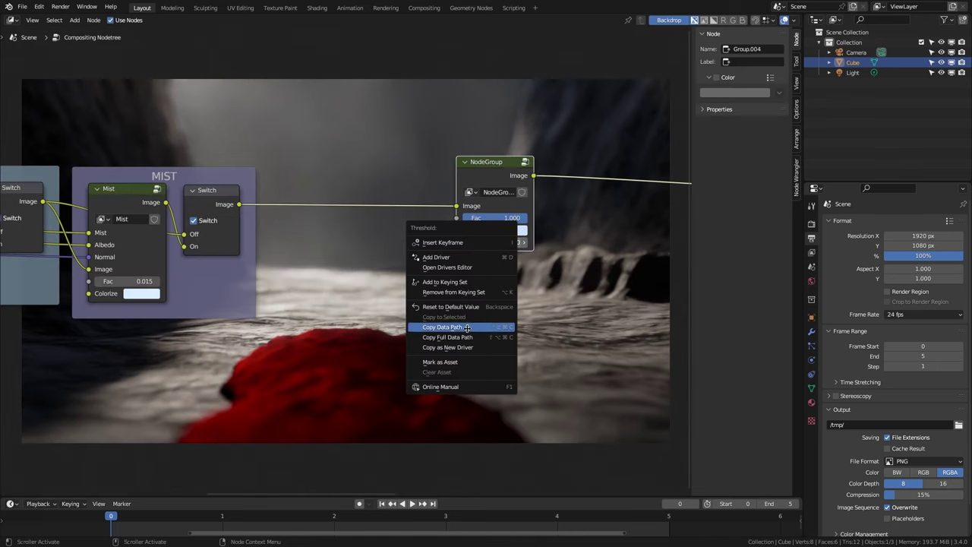
{"action": "left_click", "coordinate": [458, 347]}
{"action": "key", "text": "Tab"}
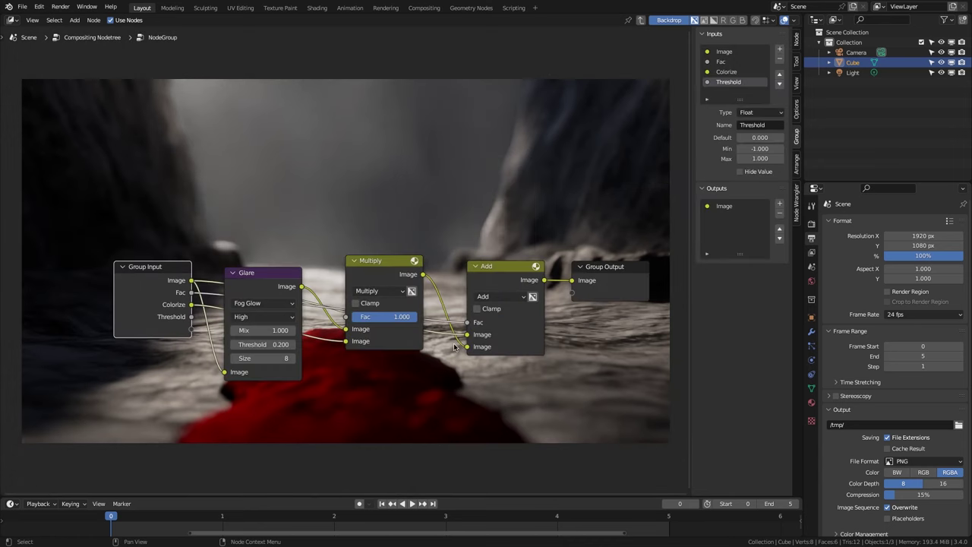
{"action": "right_click", "coordinate": [274, 346]}
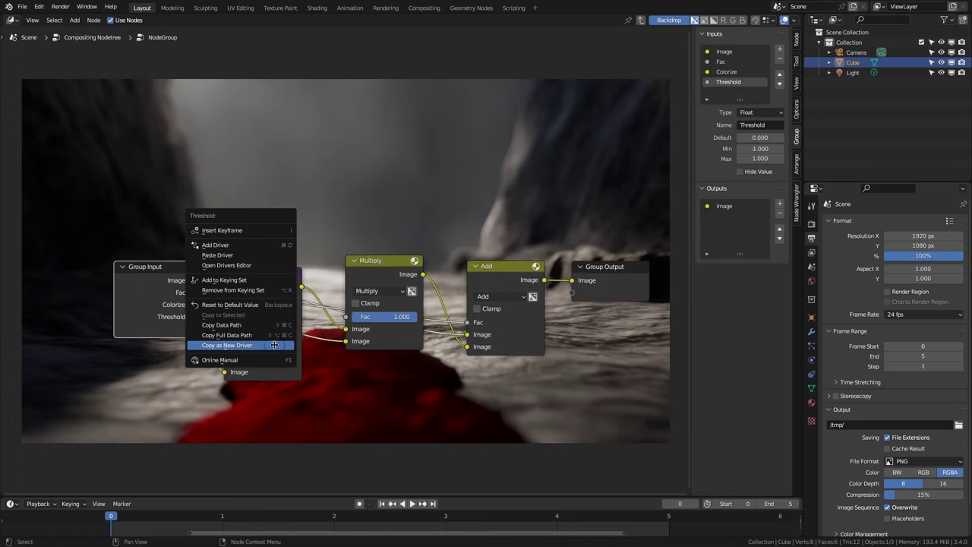
{"action": "left_click", "coordinate": [225, 256]}
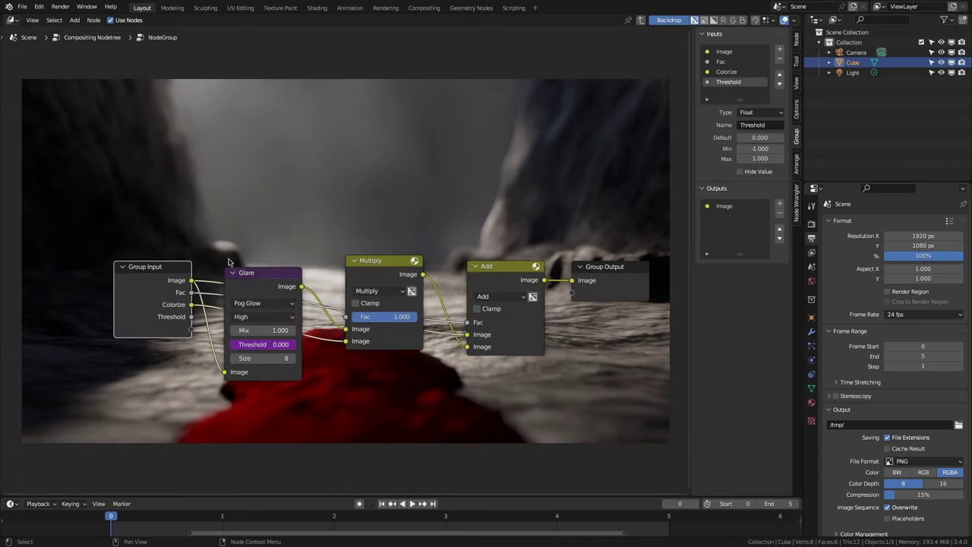
Return to the main node tree and rename the new node group Glare
{"action": "key", "text": "Tab"}
{"action": "double_click", "coordinate": [486, 195]}
{"action": "type", "text": "Glare"}
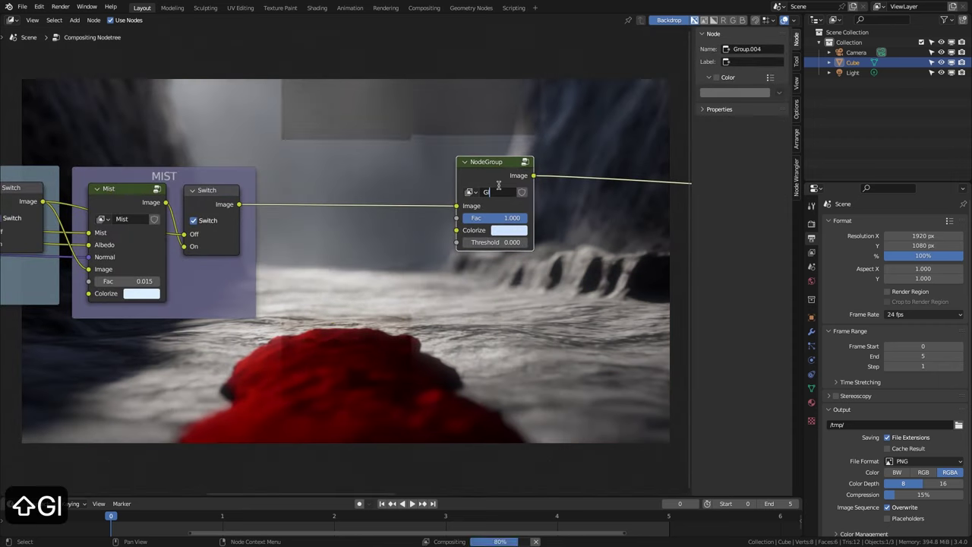
{"action": "key", "text": "Return"}
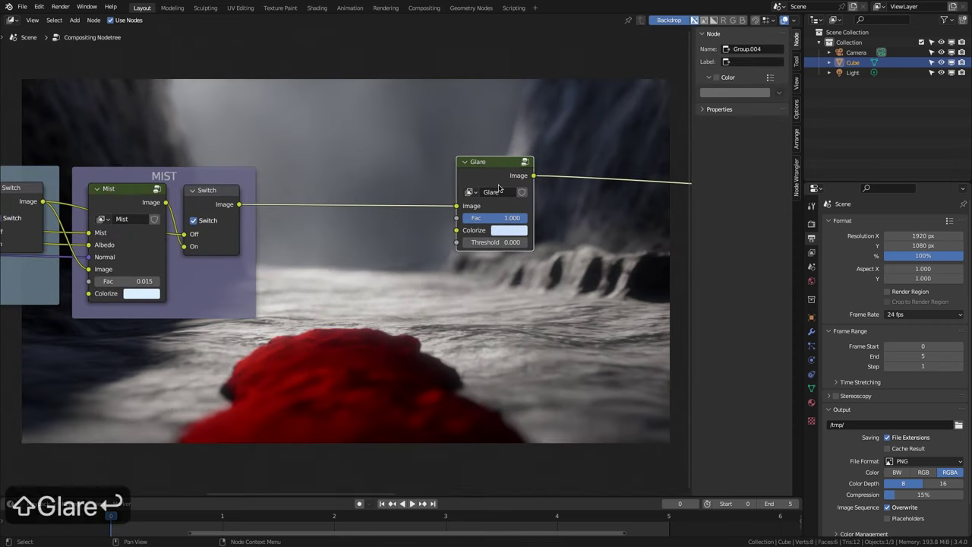
Keyframe the Glare group's Threshold at 0.2 on frame 0 and 0.3 on frame 1
{"action": "double_click", "coordinate": [487, 242]}
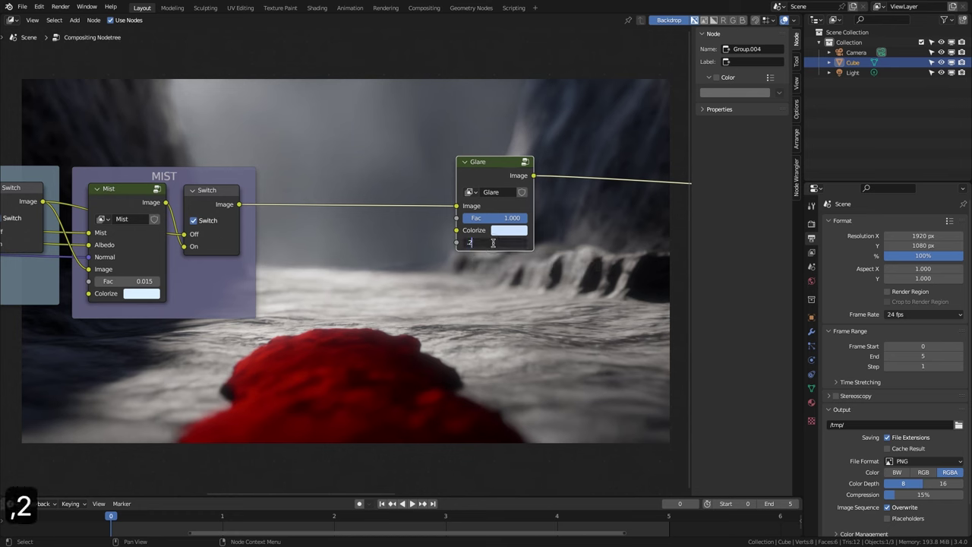
{"action": "key", "text": "Return"}
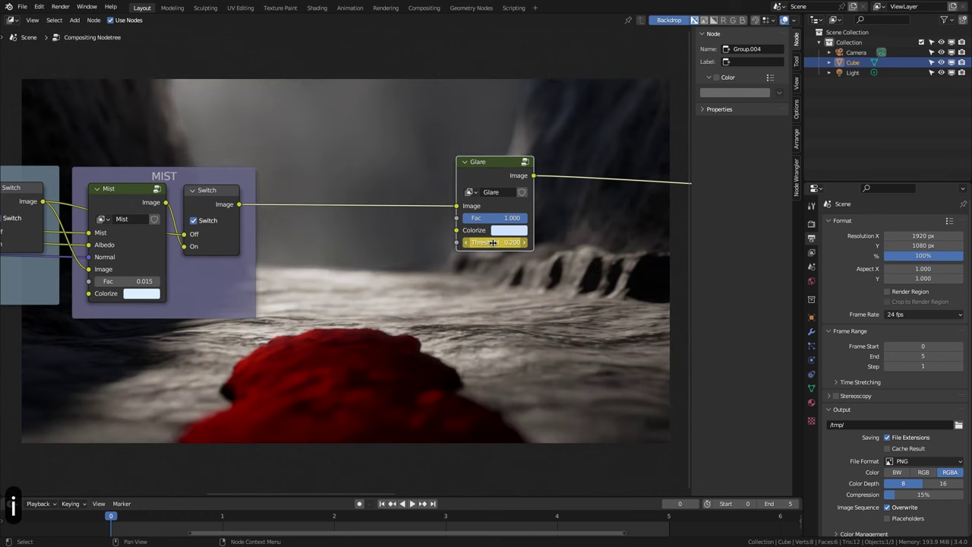
{"action": "key", "text": "Right"}
{"action": "double_click", "coordinate": [493, 242]}
{"action": "key", "text": "BackSpace"}
{"action": "type", "text": "3"}
{"action": "key", "text": "Return"}
{"action": "key", "text": "i"}
Keyframe the Glare group's Threshold at 0.4 on frame 2 and 0.1 on frame 3
{"action": "key", "text": "Right"}
{"action": "double_click", "coordinate": [491, 241]}
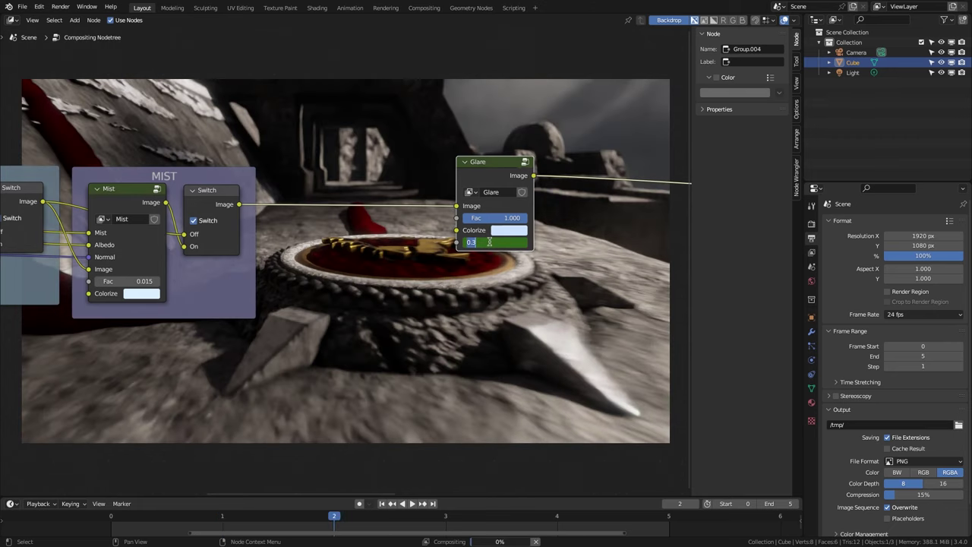
{"action": "key", "text": "BackSpace"}
{"action": "type", "text": "4"}
{"action": "key", "text": "Return"}
{"action": "key", "text": "i"}
{"action": "key", "text": "Right"}
{"action": "key", "text": "Right"}
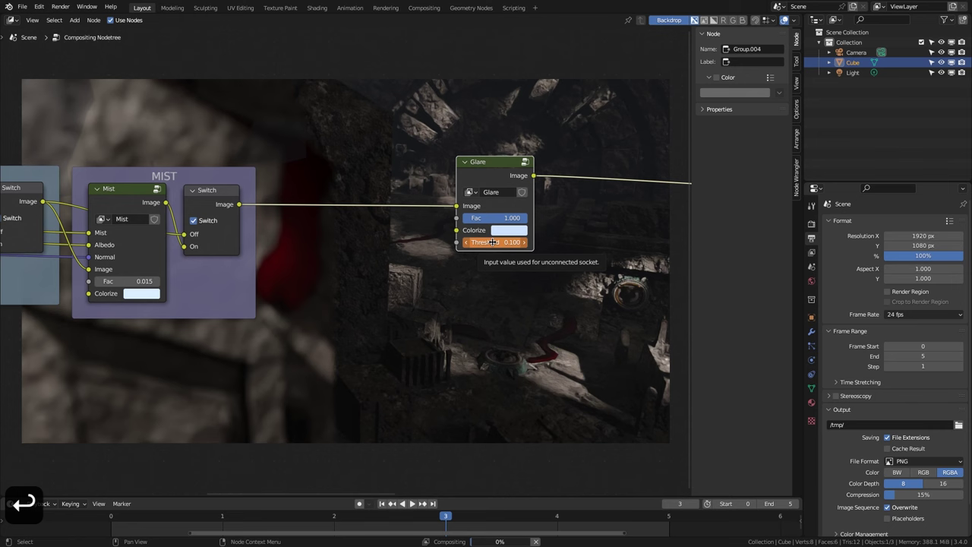
Keyframe the Glare group's Threshold at 0.2 on frame 4 and 0.1 on frame 5
{"action": "type", "text": ".2"}
{"action": "key", "text": "Return"}
{"action": "key", "text": "i"}
{"action": "key", "text": "Right"}
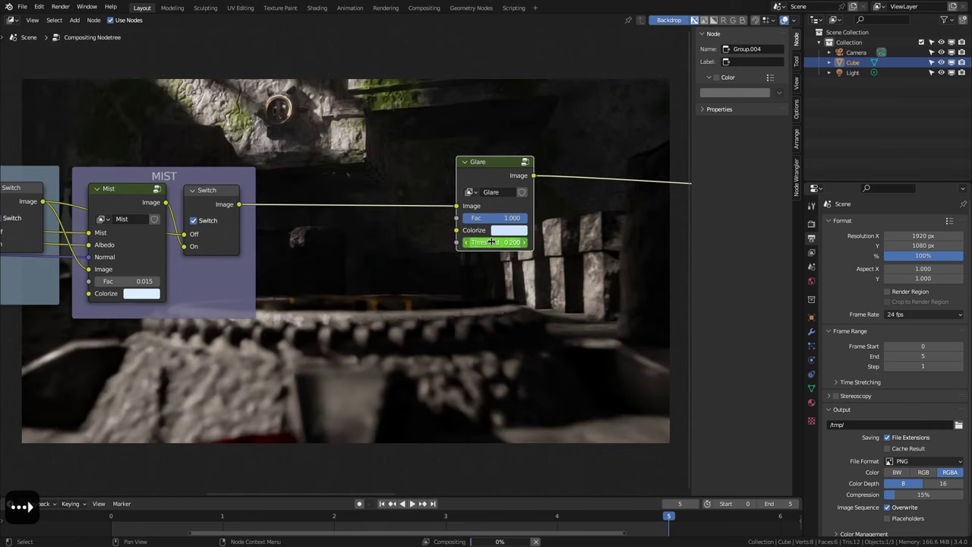
{"action": "double_click", "coordinate": [494, 242]}
{"action": "type", "text": ".1"}
{"action": "key", "text": "Return"}
{"action": "key", "text": "i"}
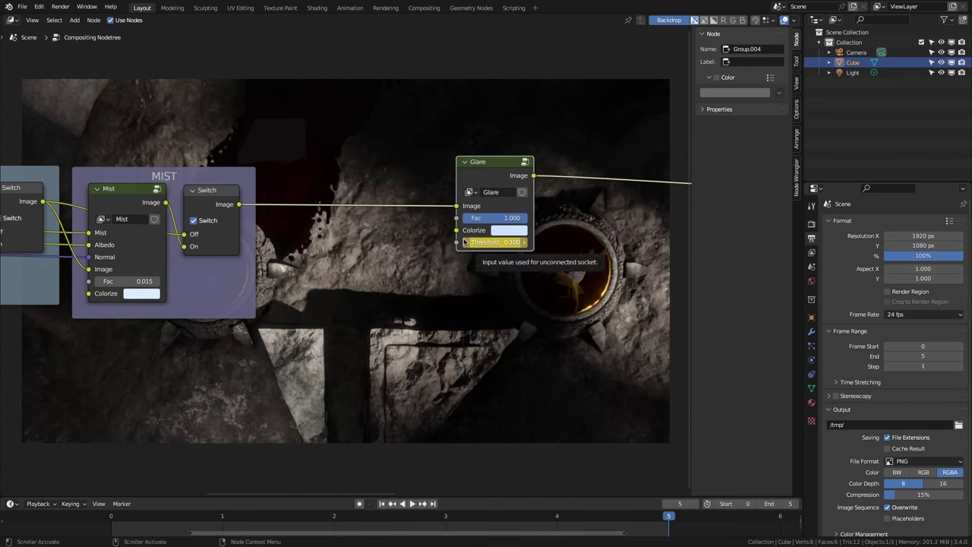
Insert a copy of the MIST Switch after the Glare group, feeding Glare into On and the MIST Switch output into Off
{"action": "left_click", "coordinate": [206, 190]}
{"action": "key", "text": "ctrl+c"}
{"action": "key", "text": "ctrl+v"}
{"action": "left_click", "coordinate": [651, 163]}
{"action": "left_click_drag", "start_coordinate": [577, 211], "coordinate": [576, 224]}
{"action": "left_click_drag", "start_coordinate": [240, 204], "coordinate": [577, 212]}
Join the Glare group and its Switch in a frame labeled GLARE
{"action": "left_click_drag", "start_coordinate": [609, 146], "coordinate": [482, 228]}
{"action": "key", "text": "ctrl+j"}
{"action": "key", "text": "F2"}
{"action": "type", "text": "GLARE"}
{"action": "key", "text": "Return"}
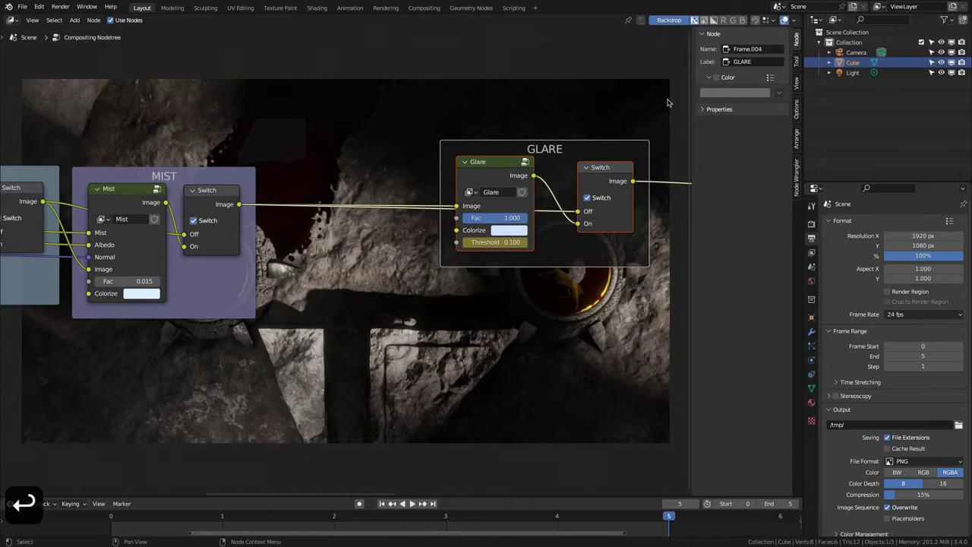
Give the GLARE frame a purple color and move it beside the MIST frame
{"action": "left_click", "coordinate": [716, 76]}
{"action": "left_click", "coordinate": [735, 92]}
{"action": "key", "text": "ctrl+v"}
{"action": "left_click_drag", "start_coordinate": [544, 149], "coordinate": [376, 176]}
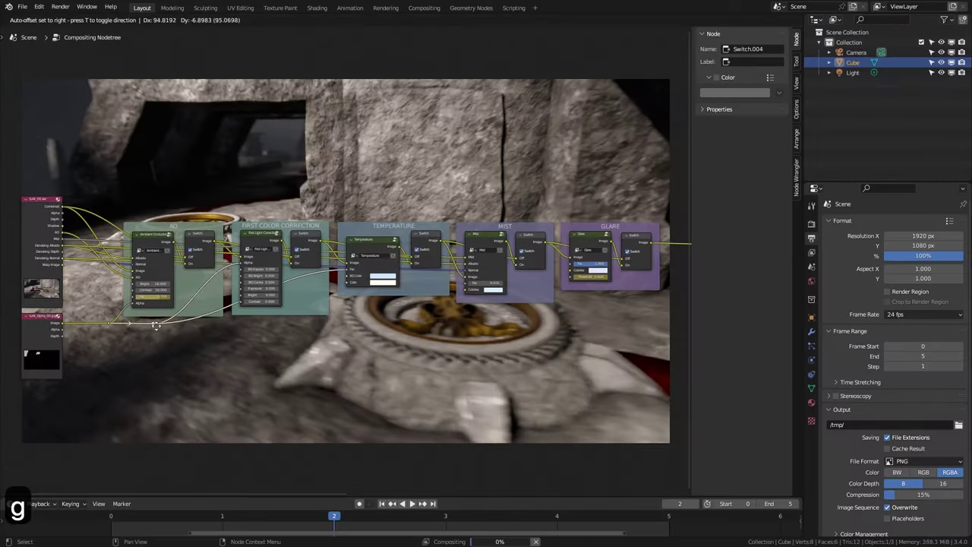
Move the alpha image node and its reroutes farther down below the frames
{"action": "middle_click_drag", "start_coordinate": [205, 330], "coordinate": [252, 336]}
{"action": "left_click_drag", "start_coordinate": [395, 349], "coordinate": [85, 316]}
{"action": "key", "text": "g"}
{"action": "left_click", "coordinate": [84, 379]}
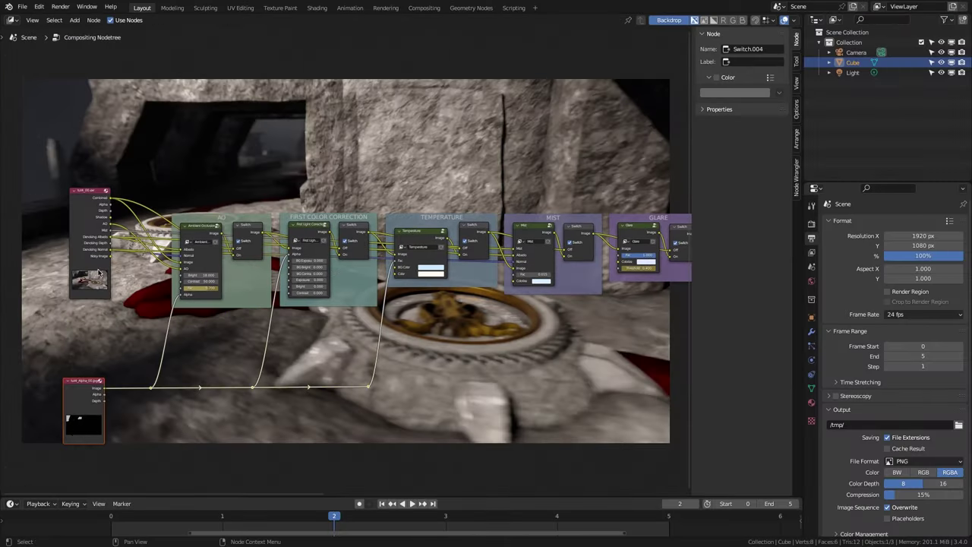
Move the EXR image node down to just above the alpha image node and shift the frames up, clear of it
{"action": "left_click_drag", "start_coordinate": [88, 196], "coordinate": [81, 268]}
{"action": "scroll", "coordinate": [228, 281], "scroll_direction": "down", "scroll_amount": 5}
{"action": "left_click_drag", "start_coordinate": [619, 194], "coordinate": [228, 263]}
{"action": "key", "text": "g"}
{"action": "left_click", "coordinate": [506, 207]}
{"action": "scroll", "coordinate": [258, 262], "scroll_direction": "up", "scroll_amount": 6}
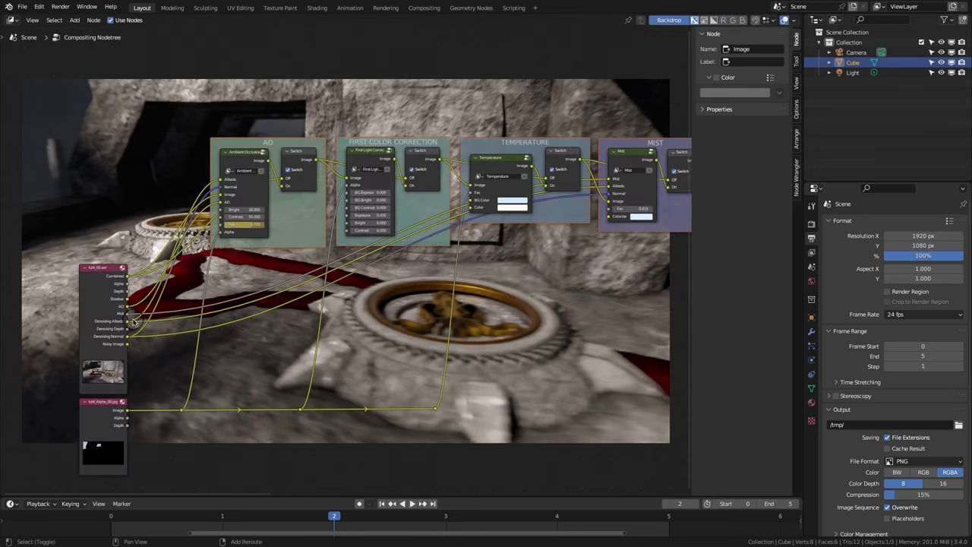
Align the reroutes on the Denoising Albedo and Denoising Normal links with their outputs beside the EXR image node
{"action": "left_click", "coordinate": [174, 318]}
{"action": "key", "text": "g"}
{"action": "left_click", "coordinate": [176, 326]}
{"action": "left_click", "coordinate": [182, 335]}
{"action": "key", "text": "g"}
{"action": "left_click", "coordinate": [183, 339]}
Add reroutes to the Denoising Normal and Mist links and place them below the Mist group so the links run straight
{"action": "right_click_drag", "start_coordinate": [464, 209], "coordinate": [472, 244], "text": "shift"}
{"action": "key", "text": "g"}
{"action": "left_click", "coordinate": [555, 331]}
{"action": "right_click_drag", "start_coordinate": [486, 190], "coordinate": [494, 217], "text": "shift"}
{"action": "key", "text": "g"}
{"action": "left_click", "coordinate": [532, 313]}
Add reroutes to the Combined pass links and place the one feeding the AO Switch below the AO frame
{"action": "right_click_drag", "start_coordinate": [178, 269], "coordinate": [182, 282], "text": "shift"}
{"action": "right_click_drag", "start_coordinate": [220, 227], "coordinate": [234, 260], "text": "shift"}
{"action": "key", "text": "g"}
{"action": "left_click", "coordinate": [267, 302]}
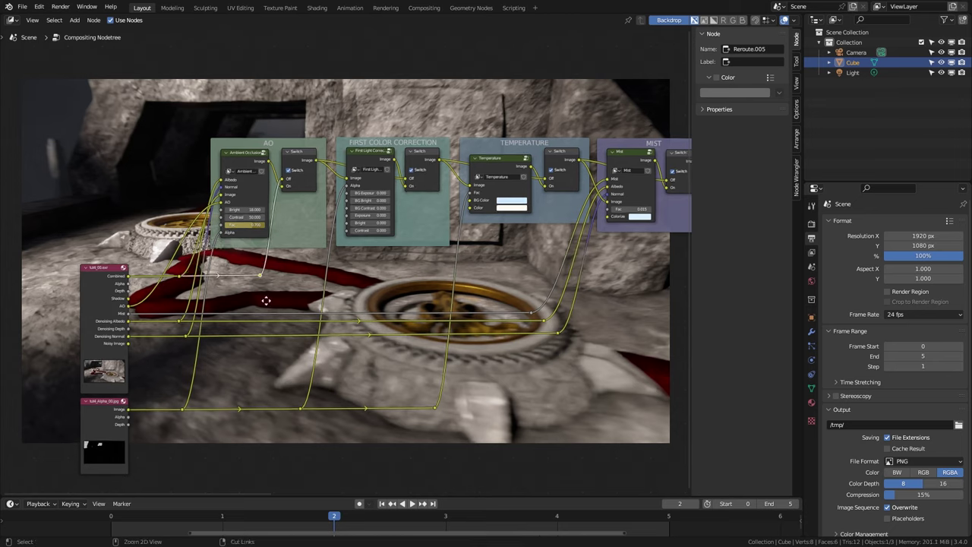
Insert a Switch node after the alpha image node and link the alpha image to its On input
{"action": "scroll", "coordinate": [249, 353], "scroll_direction": "down", "scroll_amount": 3}
{"action": "middle_click_drag", "start_coordinate": [248, 354], "coordinate": [132, 345]}
{"action": "scroll", "coordinate": [195, 329], "scroll_direction": "up", "scroll_amount": 5}
{"action": "middle_click_drag", "start_coordinate": [194, 329], "coordinate": [482, 248]}
{"action": "key", "text": "ctrl+shift+a"}
{"action": "type", "text": "sw"}
{"action": "left_click", "coordinate": [312, 349]}
{"action": "left_click", "coordinate": [300, 345]}
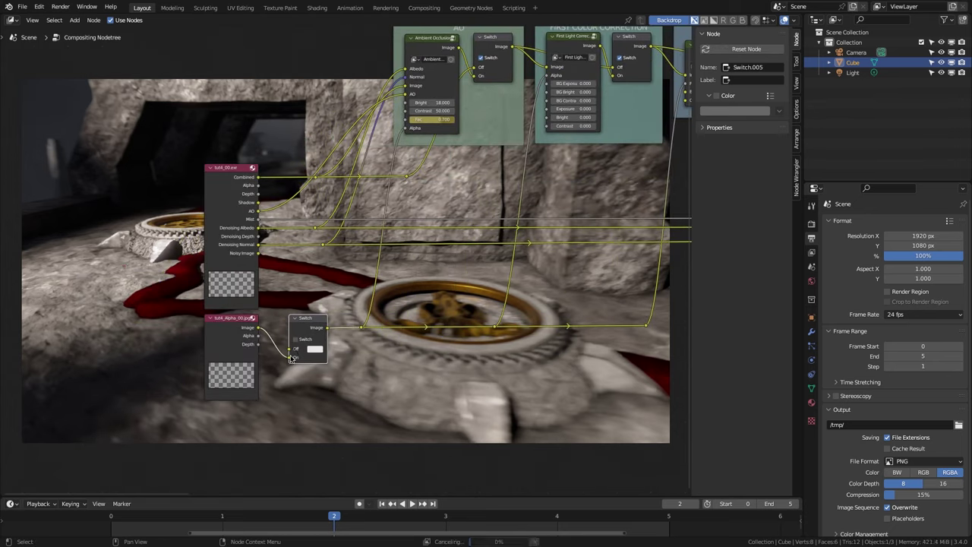
Keyframe the alpha Switch at frame 3 and enclose it with the alpha image node in a frame labelled ALPHA
{"action": "left_click_drag", "start_coordinate": [315, 326], "coordinate": [248, 335]}
{"action": "key", "text": "Right"}
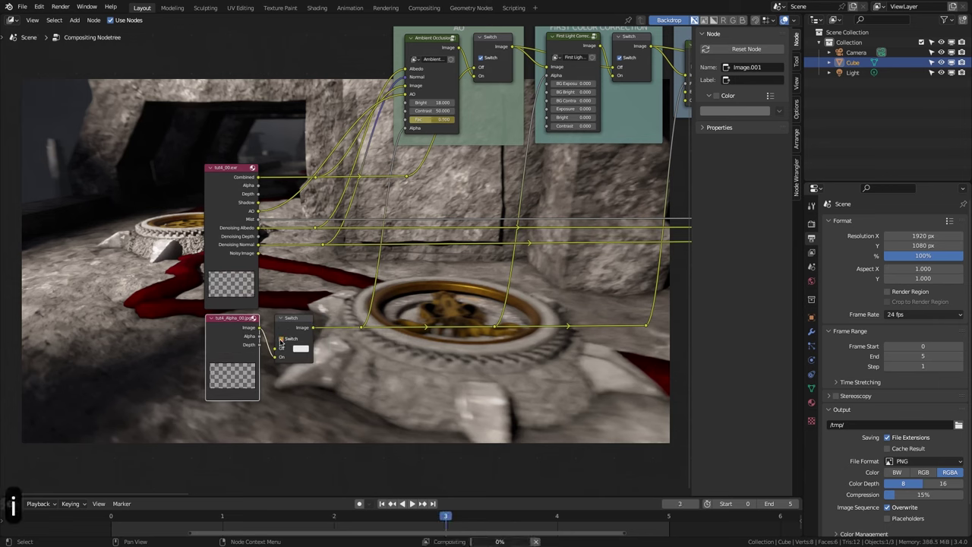
{"action": "scroll", "coordinate": [362, 378], "scroll_direction": "down", "scroll_amount": 3}
{"action": "key", "text": "ctrl+j"}
{"action": "key", "text": "F2"}
{"action": "type", "text": "ALPHA"}
{"action": "key", "text": "Return"}
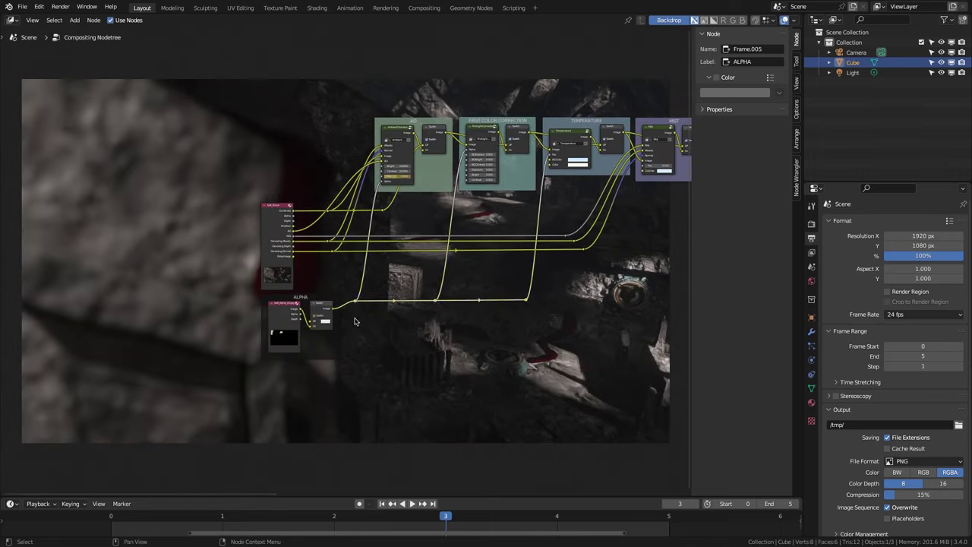
Move the ALPHA frame below the EXR image node so its output runs straight into the alpha reroutes
{"action": "key", "text": "g"}
{"action": "key", "text": "y"}
{"action": "left_click", "coordinate": [354, 329]}
{"action": "left_click", "coordinate": [309, 300]}
{"action": "key", "text": "g"}
{"action": "key", "text": "x"}
{"action": "left_click", "coordinate": [11, 312]}
{"action": "middle_click_drag", "start_coordinate": [430, 321], "coordinate": [272, 343]}
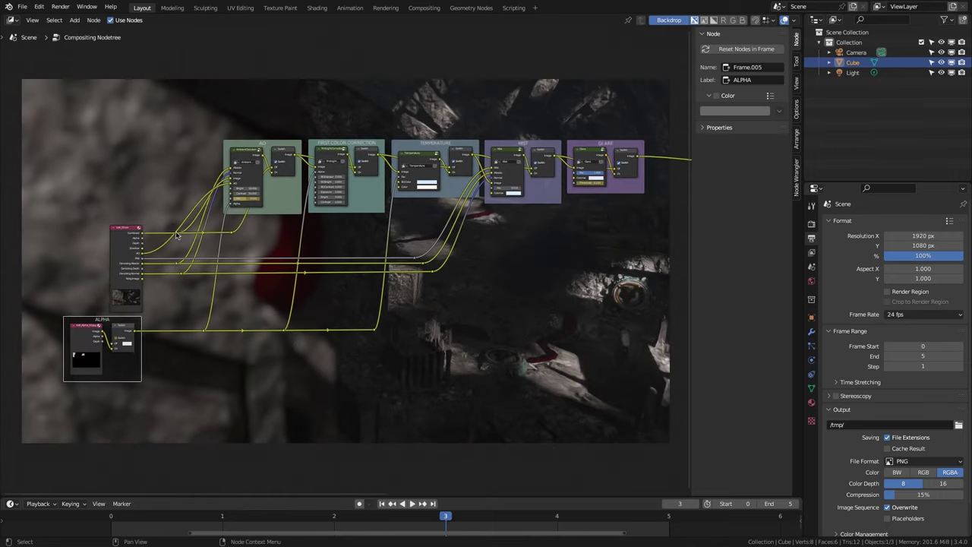
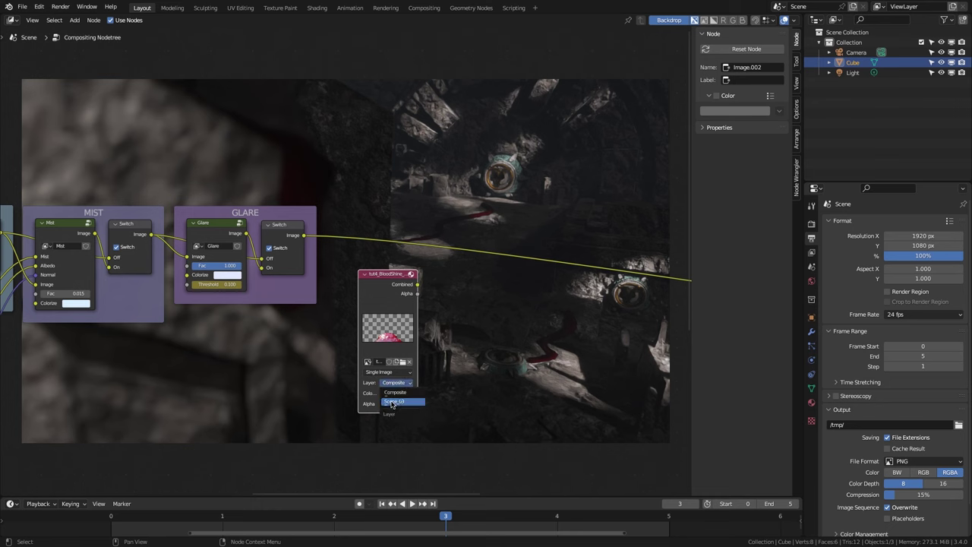
Set the BloodShine image node to its scene layer as an Image Sequence, enter its frame range and collapse its options
{"action": "left_click", "coordinate": [391, 403]}
{"action": "left_click", "coordinate": [386, 428]}
{"action": "left_click", "coordinate": [383, 448]}
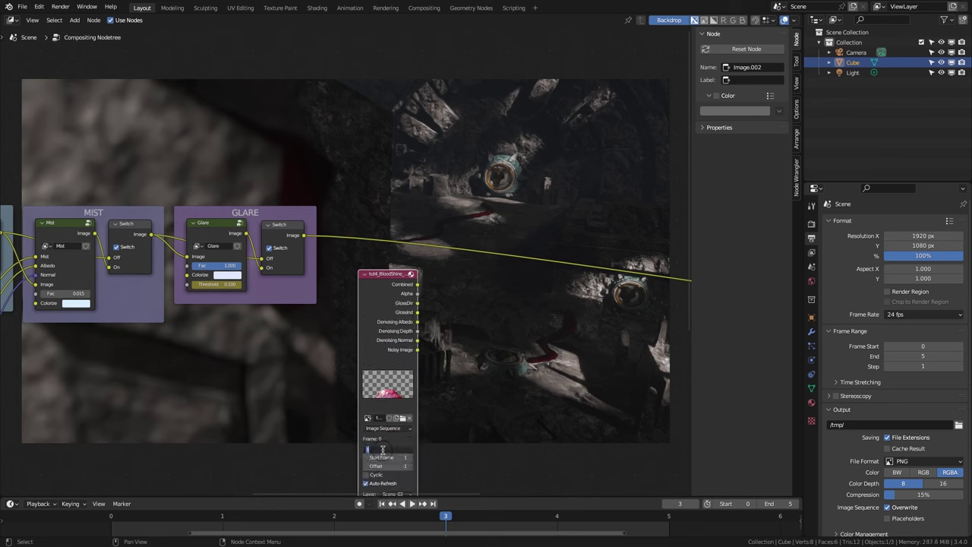
{"action": "left_click", "coordinate": [383, 447]}
{"action": "type", "text": "60"}
{"action": "key", "text": "Return"}
{"action": "right_click", "coordinate": [363, 506]}
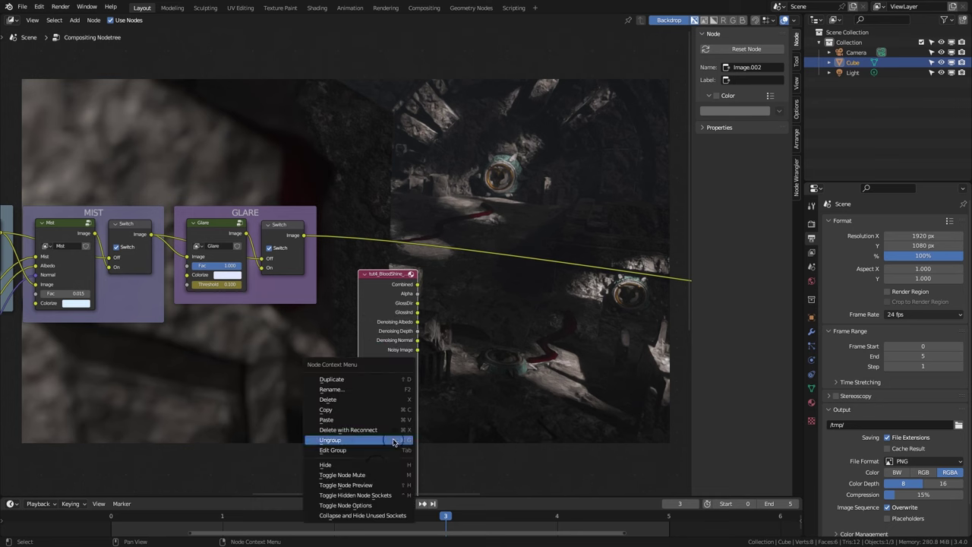
{"action": "left_click", "coordinate": [363, 506]}
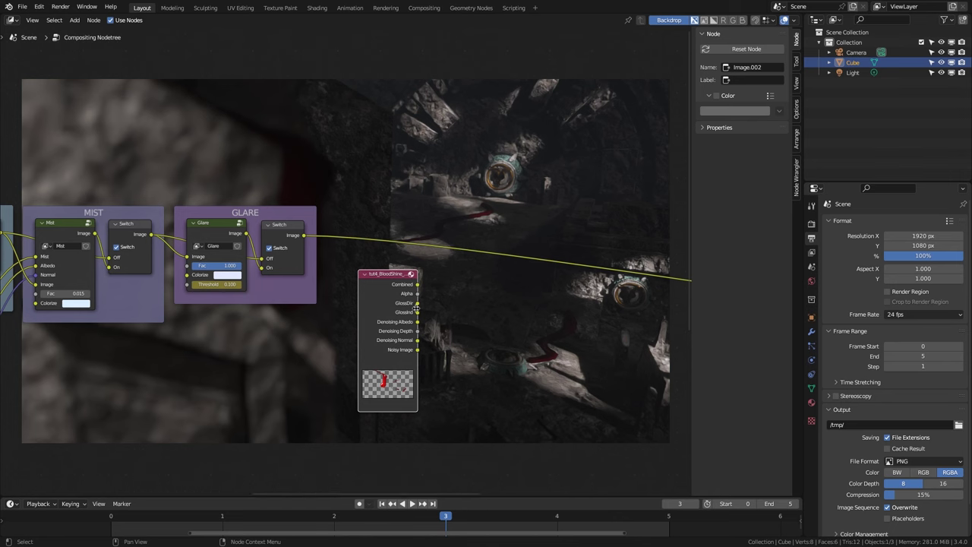
Add a Denoise node fed by the BloodShine GlossDir pass and link the Denoising Albedo and Denoising Normal passes to it
{"action": "left_click_drag", "start_coordinate": [417, 303], "coordinate": [436, 305]}
{"action": "type", "text": "den"}
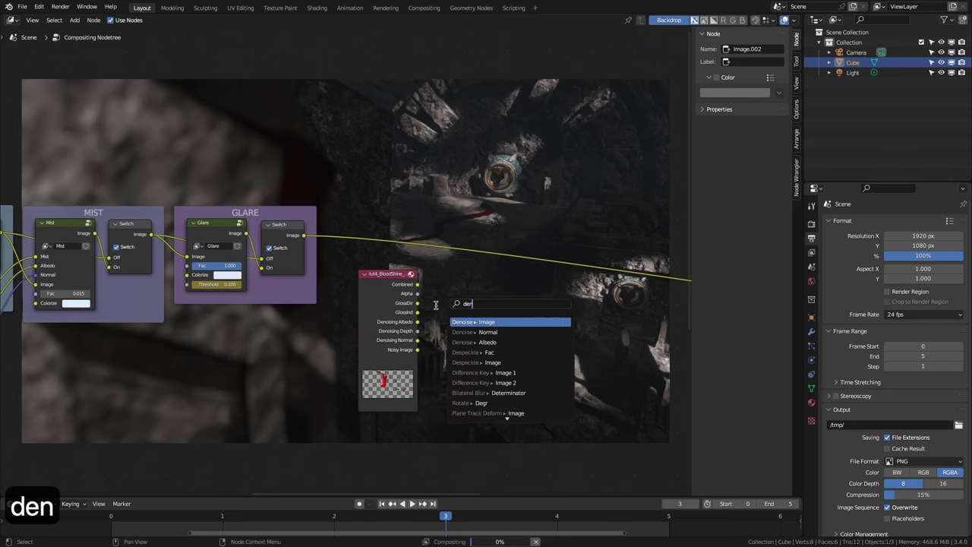
{"action": "key", "text": "Return"}
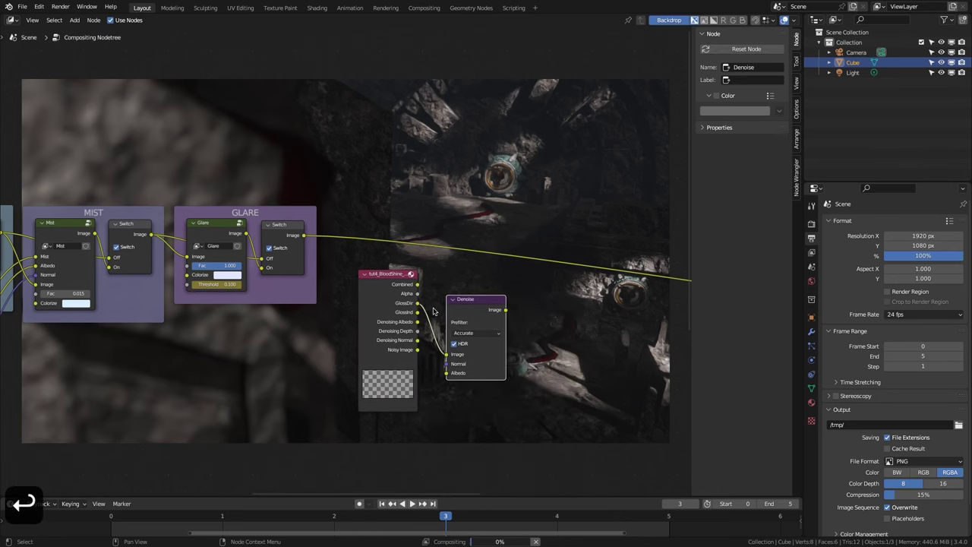
{"action": "left_click_drag", "start_coordinate": [417, 322], "coordinate": [424, 344]}
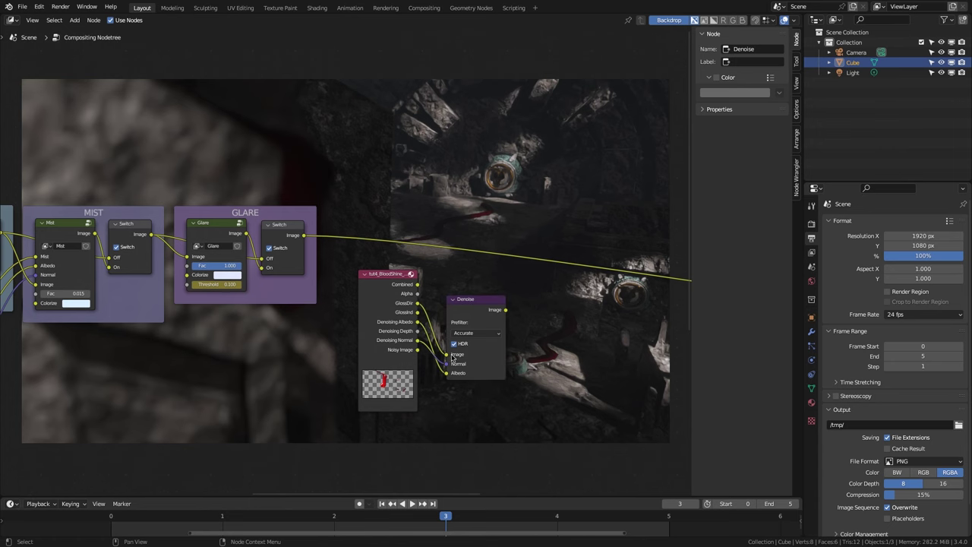
Preview the Denoise output and insert a Mix node set to Add after it
{"action": "left_click", "coordinate": [497, 323], "text": "ctrl+shift"}
{"action": "key", "text": "shift+a"}
{"action": "type", "text": "mi"}
{"action": "key", "text": "Return"}
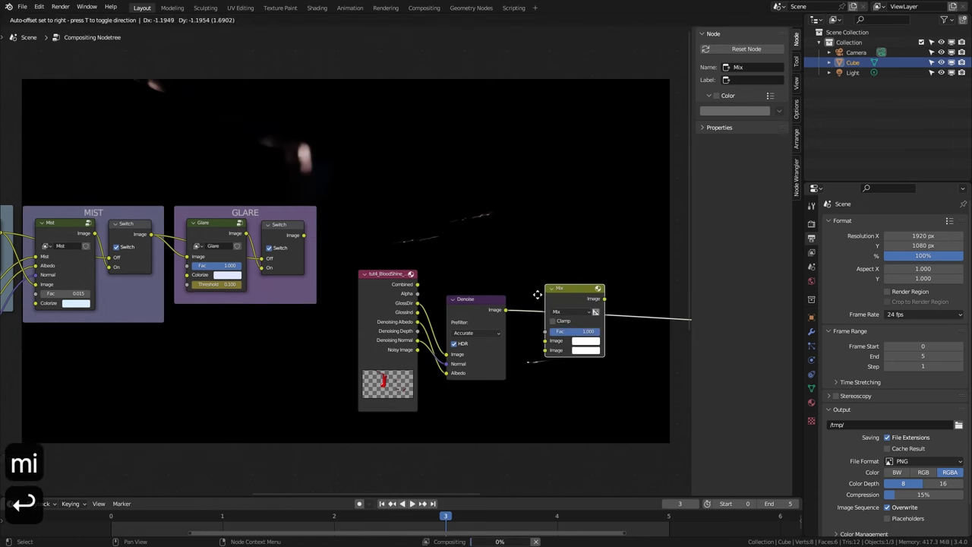
{"action": "left_click", "coordinate": [538, 294]}
{"action": "left_click", "coordinate": [566, 312]}
{"action": "left_click", "coordinate": [559, 391]}
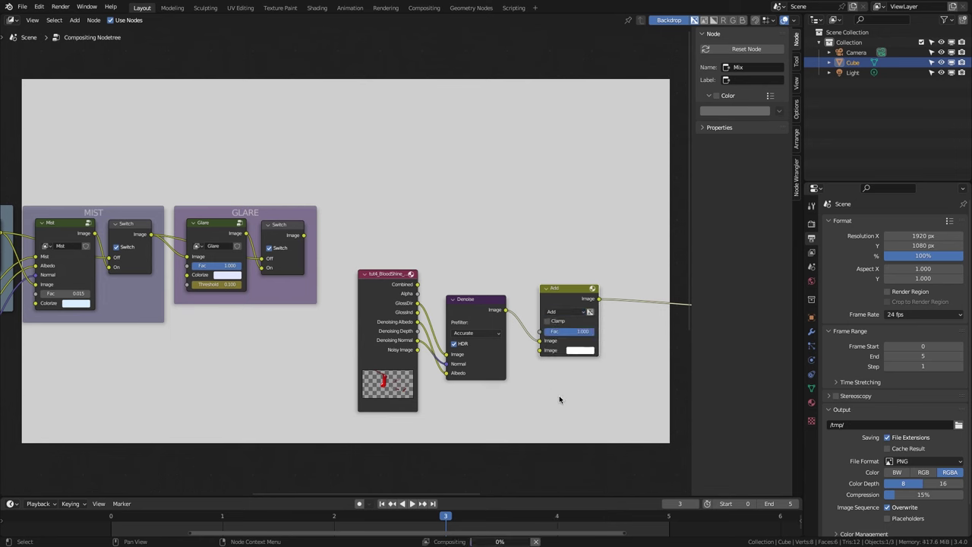
Link the GLARE Switch to the Add node's first image input, move Denoise to the second, and set Fac to 0.4
{"action": "left_click_drag", "start_coordinate": [305, 236], "coordinate": [472, 308]}
{"action": "left_click_drag", "start_coordinate": [536, 340], "coordinate": [540, 349]}
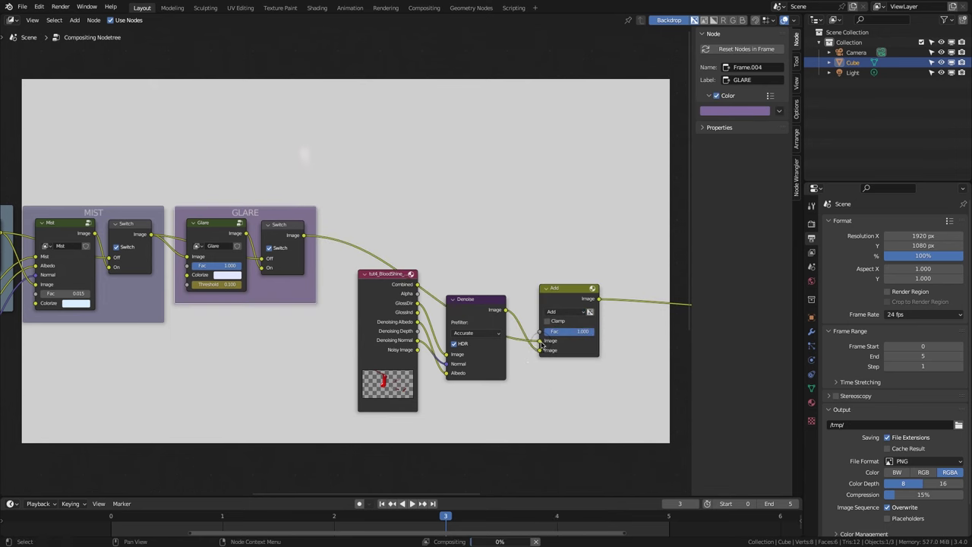
{"action": "middle_click_drag", "start_coordinate": [499, 253], "coordinate": [480, 331]}
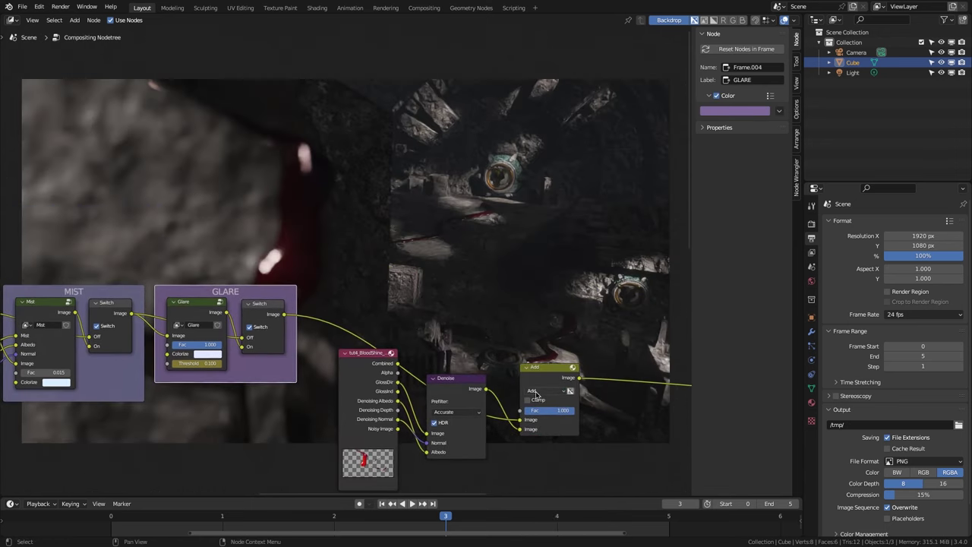
{"action": "key", "text": "Return"}
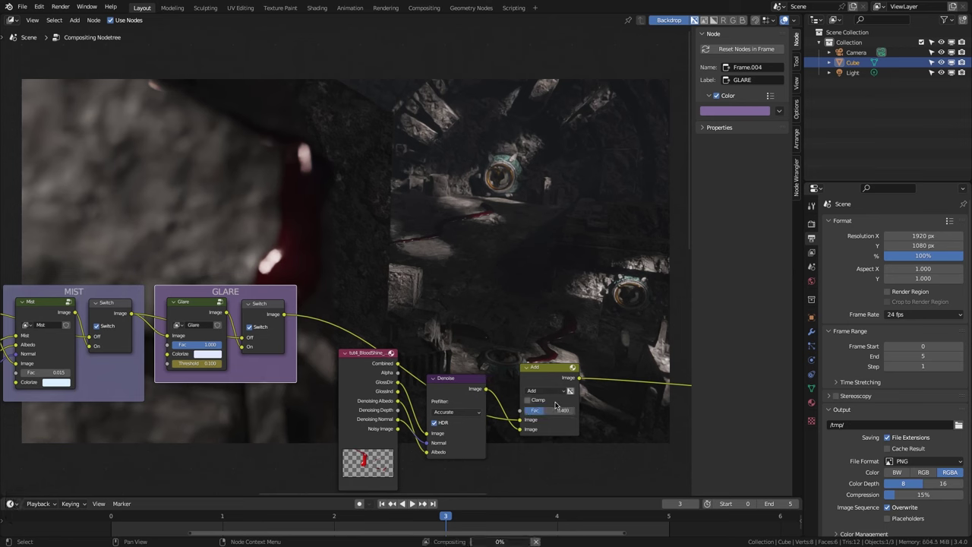
Insert a Glare node between Denoise and Add, set to Fog Glow with High quality
{"action": "key", "text": "ctrl+shift+a"}
{"action": "type", "text": "gl"}
{"action": "left_click", "coordinate": [532, 334]}
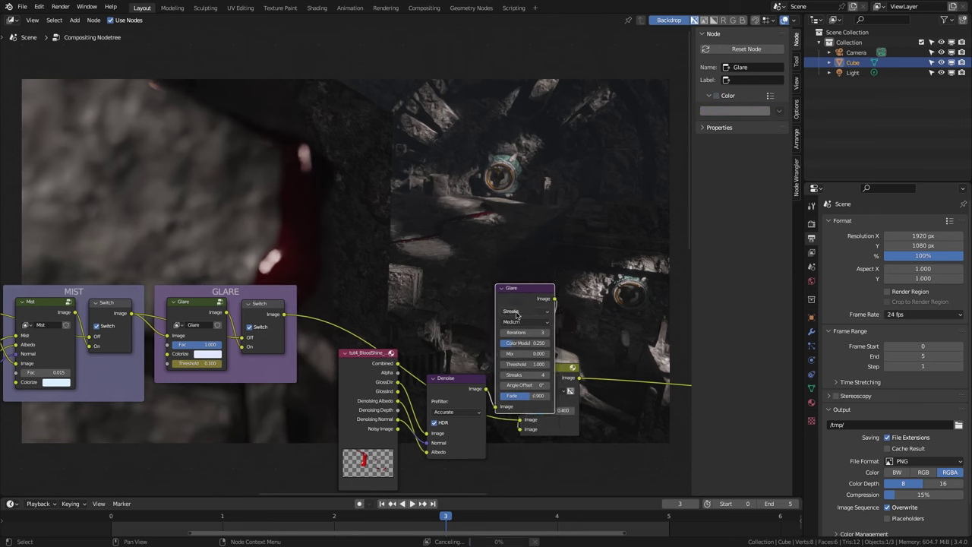
{"action": "left_click", "coordinate": [519, 316]}
{"action": "left_click_drag", "start_coordinate": [548, 289], "coordinate": [539, 354]}
{"action": "left_click", "coordinate": [543, 354]}
{"action": "left_click", "coordinate": [544, 374]}
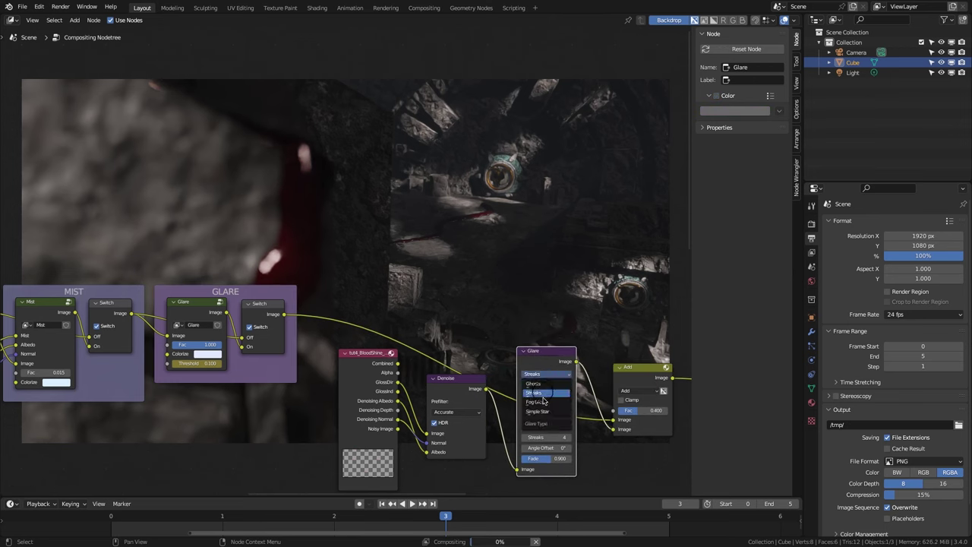
{"action": "left_click", "coordinate": [543, 402]}
{"action": "left_click", "coordinate": [543, 387]}
{"action": "left_click", "coordinate": [543, 395]}
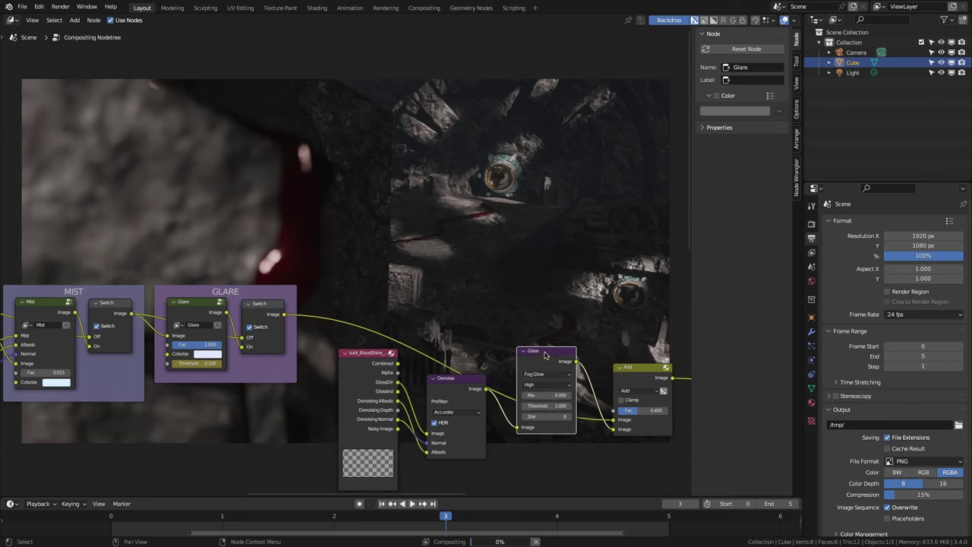
Combine the BloodShine image, Denoise, Glare and Add nodes into a node group named Blood Shine
{"action": "left_click_drag", "start_coordinate": [547, 351], "coordinate": [547, 371]}
{"action": "left_click_drag", "start_coordinate": [659, 332], "coordinate": [374, 426]}
{"action": "key", "text": "ctrl+g"}
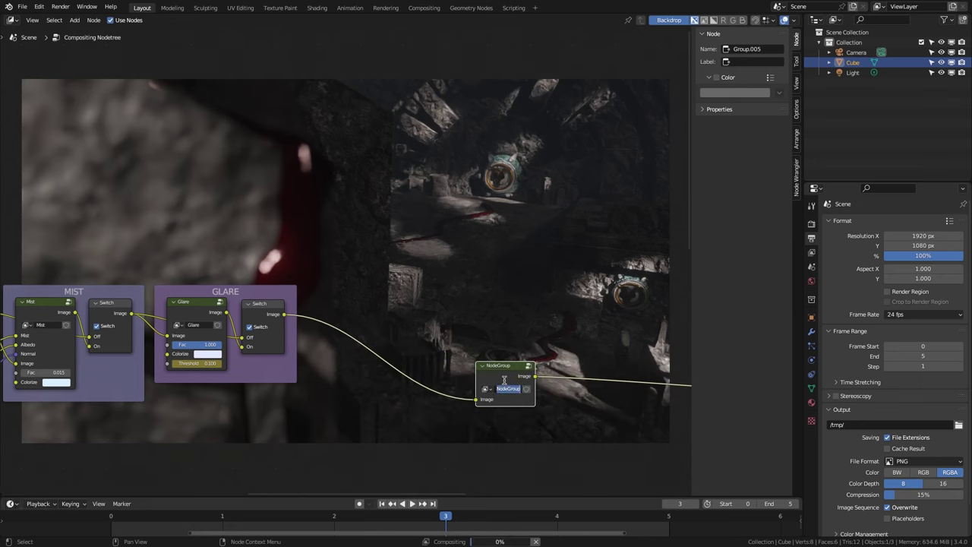
{"action": "type", "text": "Blood Shine"}
Put the Blood Shine group in a frame labelled BLOOD SHINE and give the frame a magenta-purple color
{"action": "key", "text": "ctrl+j"}
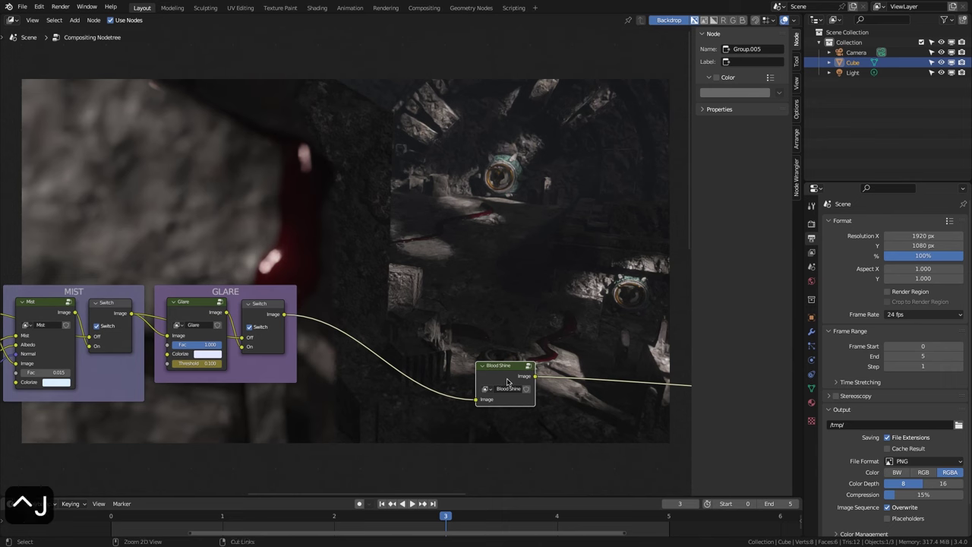
{"action": "key", "text": "F2"}
{"action": "type", "text": "BLOOD SHINE"}
{"action": "key", "text": "Return"}
{"action": "left_click", "coordinate": [716, 77]}
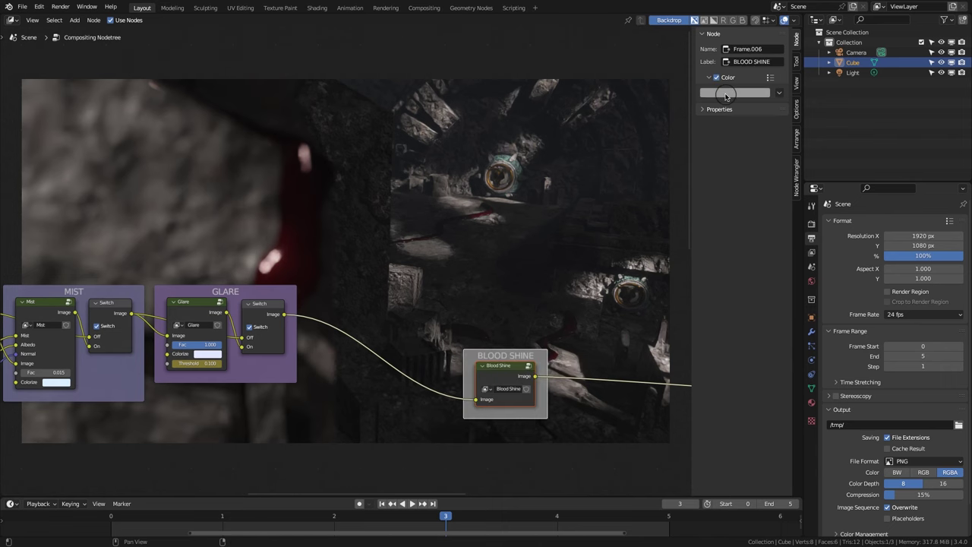
{"action": "left_click", "coordinate": [726, 94]}
{"action": "left_click", "coordinate": [757, 147]}
Move the BLOOD SHINE frame beside GLARE, copy the GLARE Switch into it and link the GLARE output to its Off input
{"action": "left_click_drag", "start_coordinate": [510, 355], "coordinate": [410, 306]}
{"action": "left_click", "coordinate": [269, 307]}
{"action": "key", "text": "ctrl+c"}
{"action": "key", "text": "ctrl+v"}
{"action": "left_click_drag", "start_coordinate": [411, 306], "coordinate": [420, 306]}
{"action": "left_click_drag", "start_coordinate": [287, 314], "coordinate": [395, 336]}
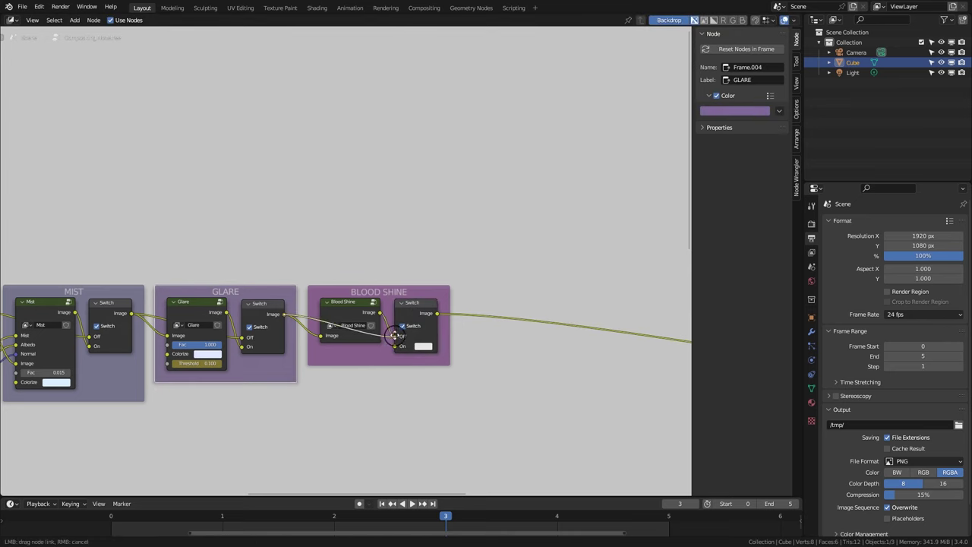
Inside the Blood Shine group, add a float input named Mix with Min 1 and Max -1
{"action": "key", "text": "Tab"}
{"action": "left_click", "coordinate": [781, 49]}
{"action": "left_click", "coordinate": [768, 125]}
{"action": "type", "text": "Mix"}
{"action": "key", "text": "Tab"}
{"action": "key", "text": "Tab"}
{"action": "type", "text": "1"}
{"action": "key", "text": "Tab"}
{"action": "type", "text": "-1"}
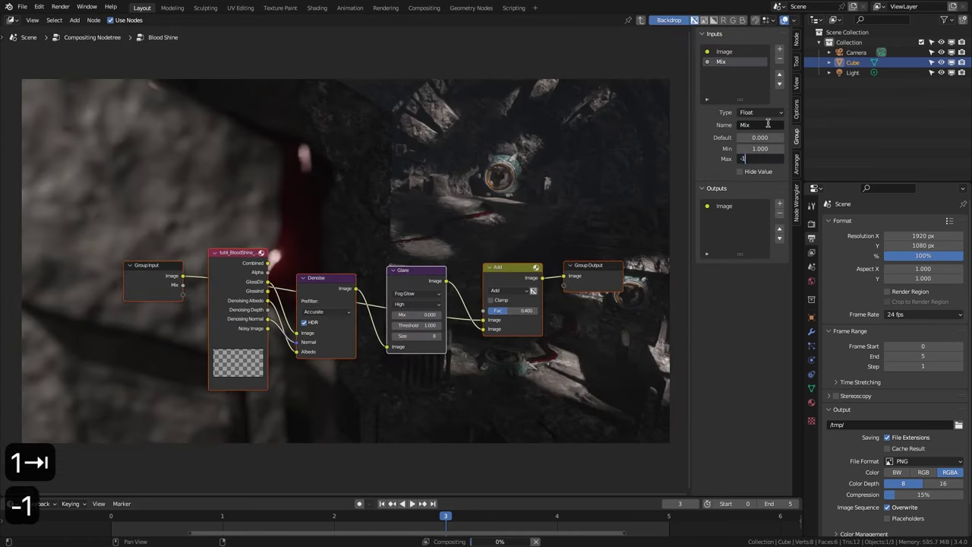
Add a group input named Threshold with default 1, minimum 0 and maximum 1
{"action": "left_click", "coordinate": [780, 49]}
{"action": "left_click", "coordinate": [758, 125]}
{"action": "type", "text": "Threshold"}
{"action": "key", "text": "Return"}
{"action": "left_click", "coordinate": [762, 137]}
{"action": "type", "text": "1"}
{"action": "double_click", "coordinate": [763, 148]}
{"action": "type", "text": "0"}
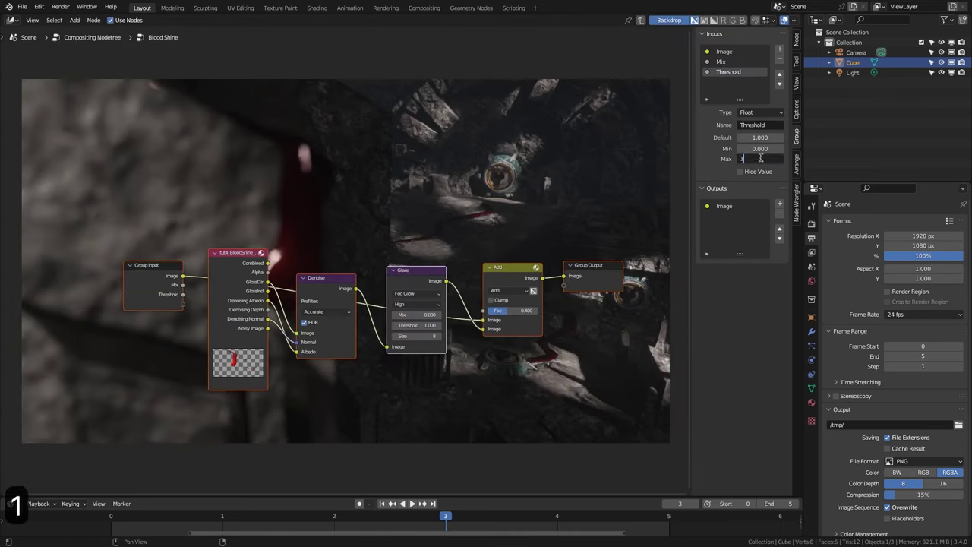
{"action": "key", "text": "Return"}
Add a group input named Size with default 7, minimum 6 and maximum 9
{"action": "left_click", "coordinate": [780, 49]}
{"action": "left_click", "coordinate": [760, 125]}
{"action": "type", "text": "Size"}
{"action": "key", "text": "Return"}
{"action": "left_click", "coordinate": [762, 139]}
{"action": "type", "text": "7"}
{"action": "key", "text": "Tab"}
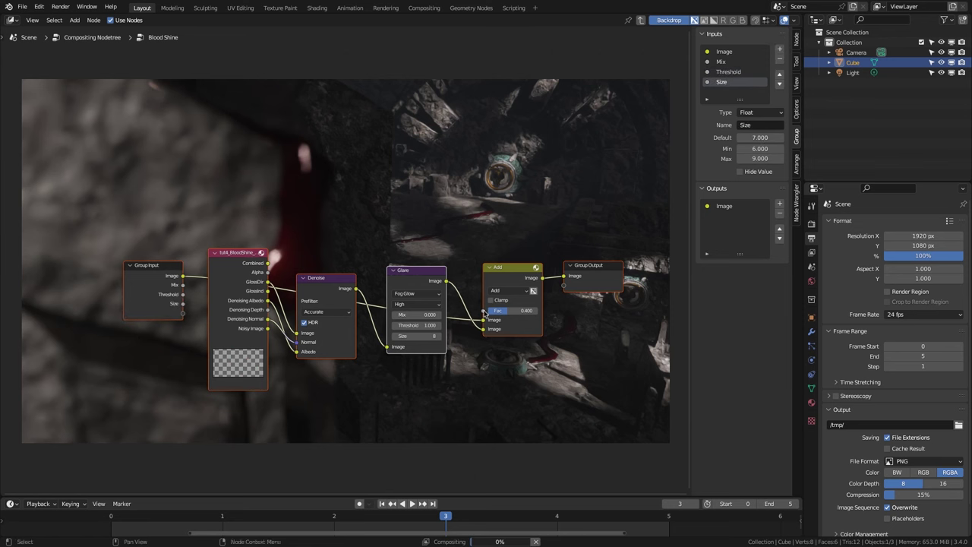
Expose the Add node's Fac as a Blood Shine group input and return to the main node tree
{"action": "key", "text": "Tab"}
{"action": "right_click", "coordinate": [322, 355]}
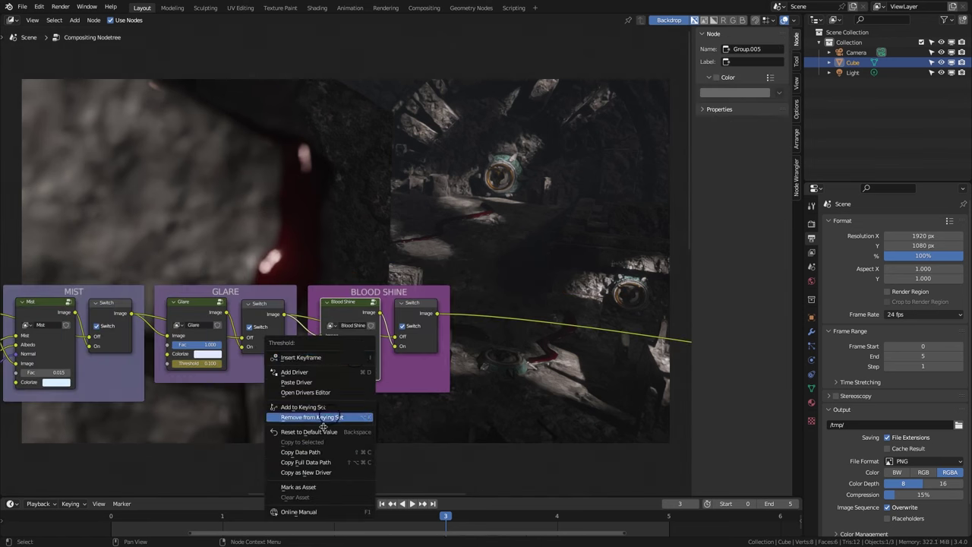
{"action": "key", "text": "Tab"}
{"action": "key", "text": "Tab"}
{"action": "key", "text": "Tab"}
{"action": "key", "text": "Tab"}
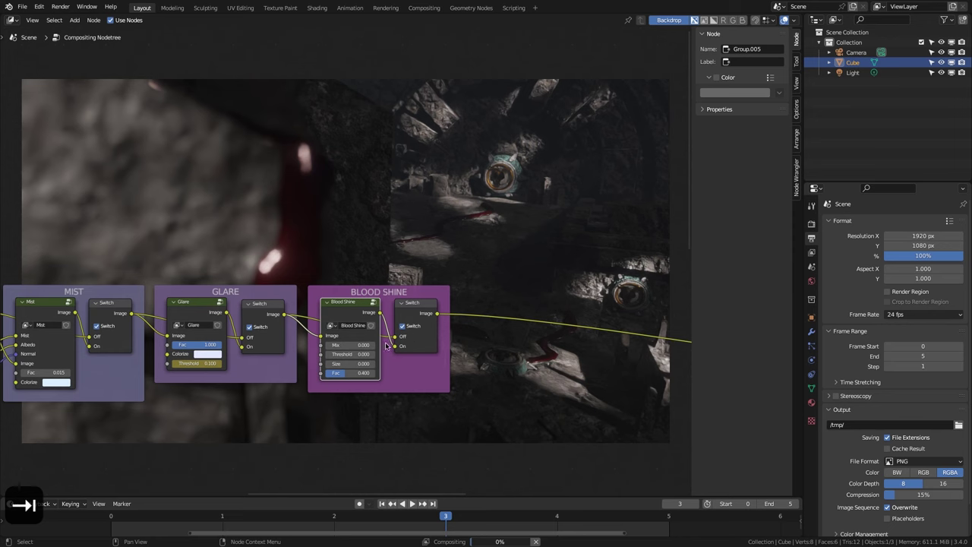
Set the Blood Shine group's Mix to 1, Threshold to 0.3 and Size to 7
{"action": "left_click", "coordinate": [358, 345]}
{"action": "type", "text": "1"}
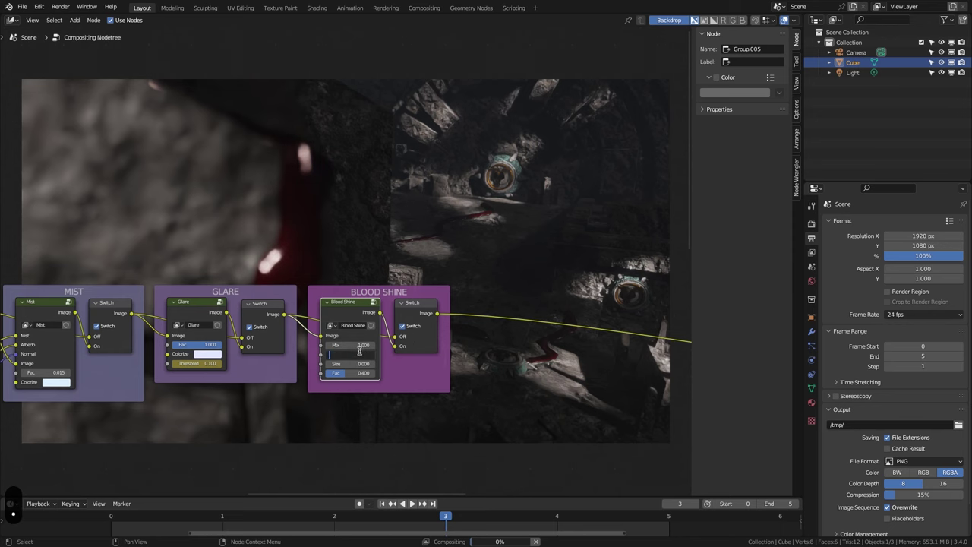
{"action": "type", "text": "7"}
{"action": "key", "text": "Return"}
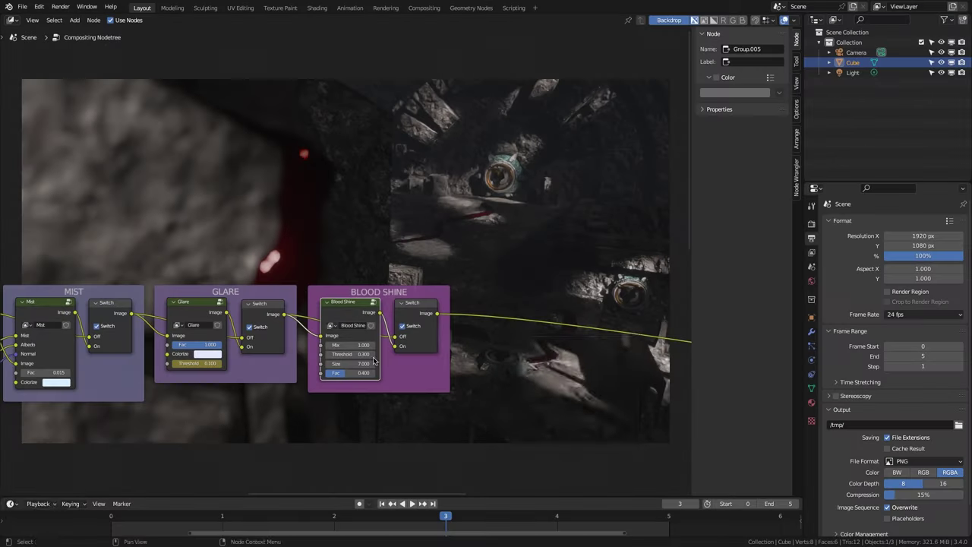
Add an Image node and load tut4_RAYS_02.exr into it
{"action": "key", "text": "ctrl+shift+a"}
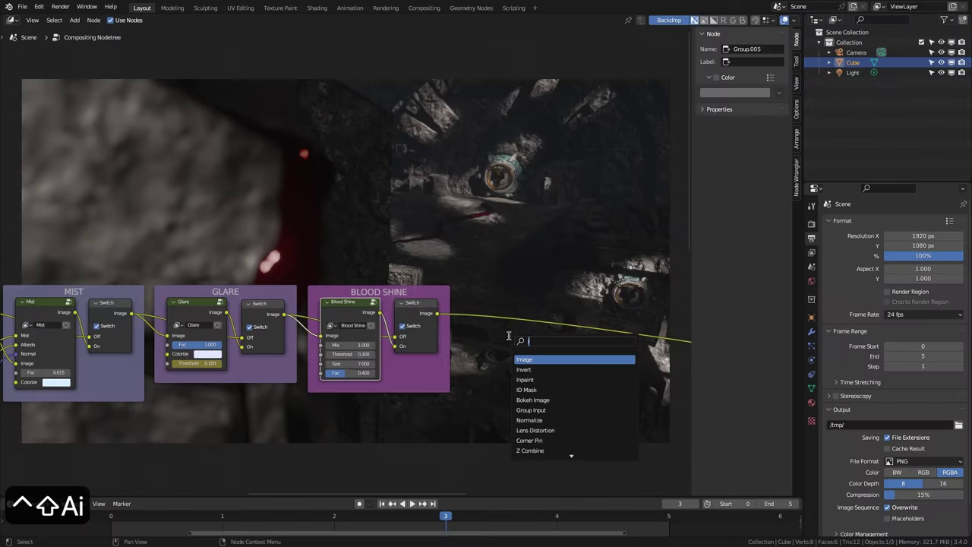
{"action": "key", "text": "Return"}
{"action": "left_click", "coordinate": [555, 425]}
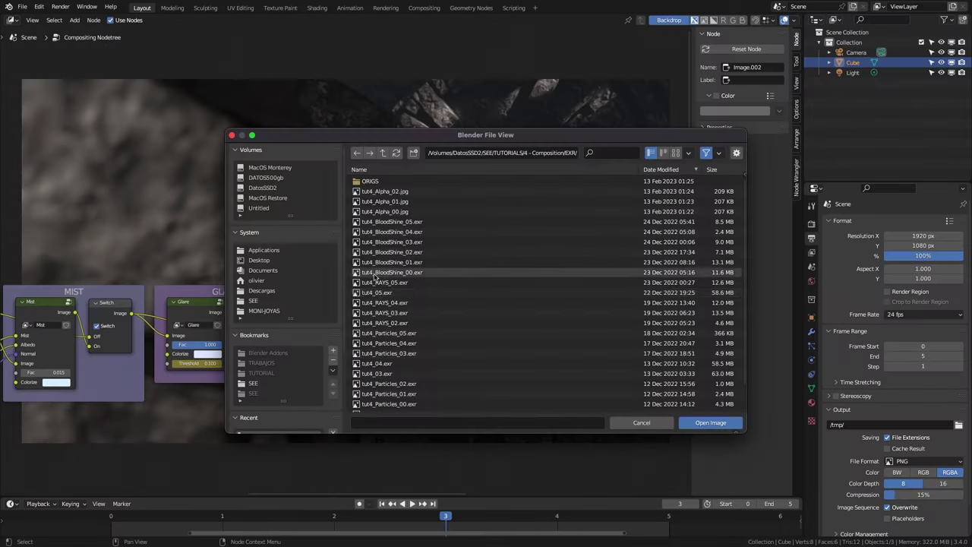
{"action": "left_click", "coordinate": [379, 323]}
{"action": "left_click", "coordinate": [707, 426]}
Make the RAYS image an Image Sequence of 4 frames starting at frame 2 and place its node after the BLOOD SHINE frame
{"action": "left_click", "coordinate": [540, 443]}
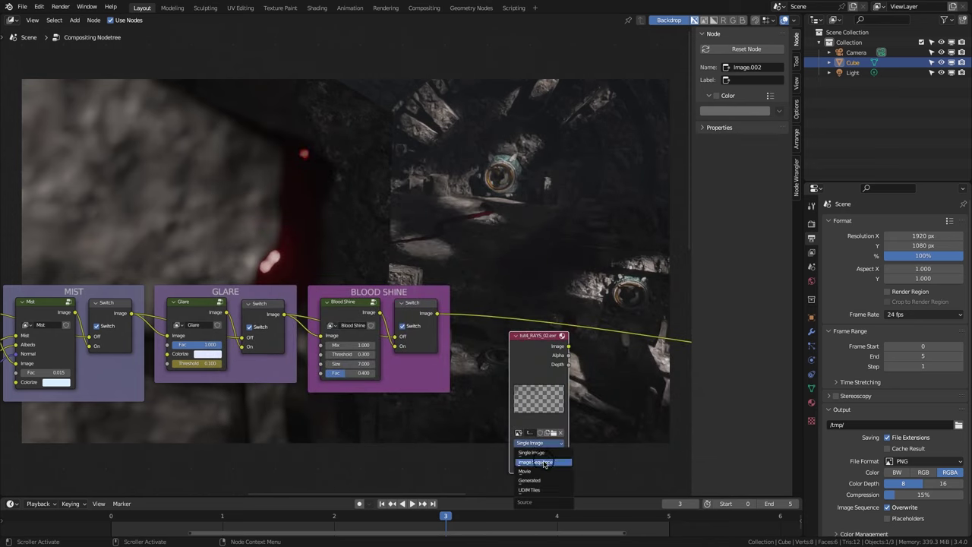
{"action": "left_click", "coordinate": [544, 462]}
{"action": "type", "text": "4"}
{"action": "key", "text": "Tab"}
{"action": "type", "text": "2"}
{"action": "key", "text": "Return"}
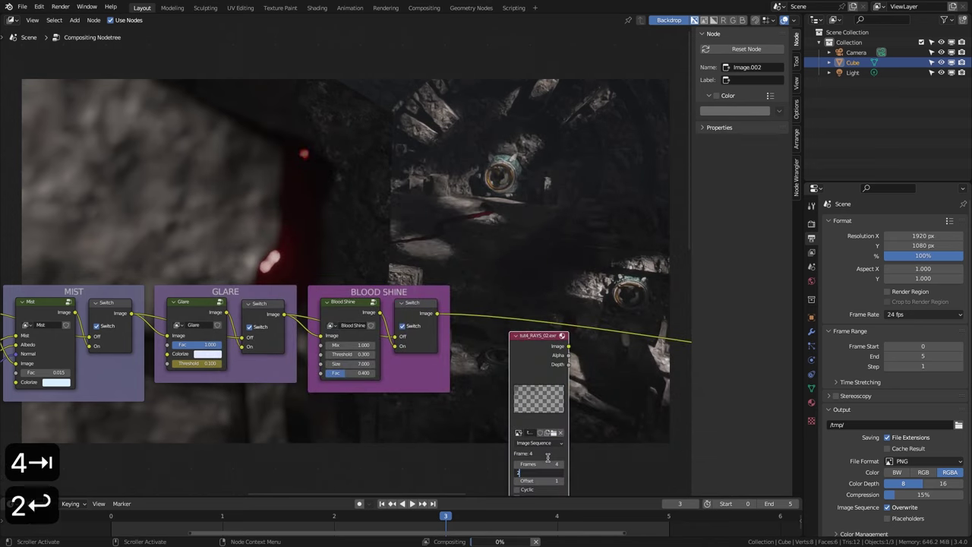
{"action": "key", "text": "g"}
{"action": "left_click", "coordinate": [508, 286]}
{"action": "middle_click_drag", "start_coordinate": [508, 285], "coordinate": [290, 259]}
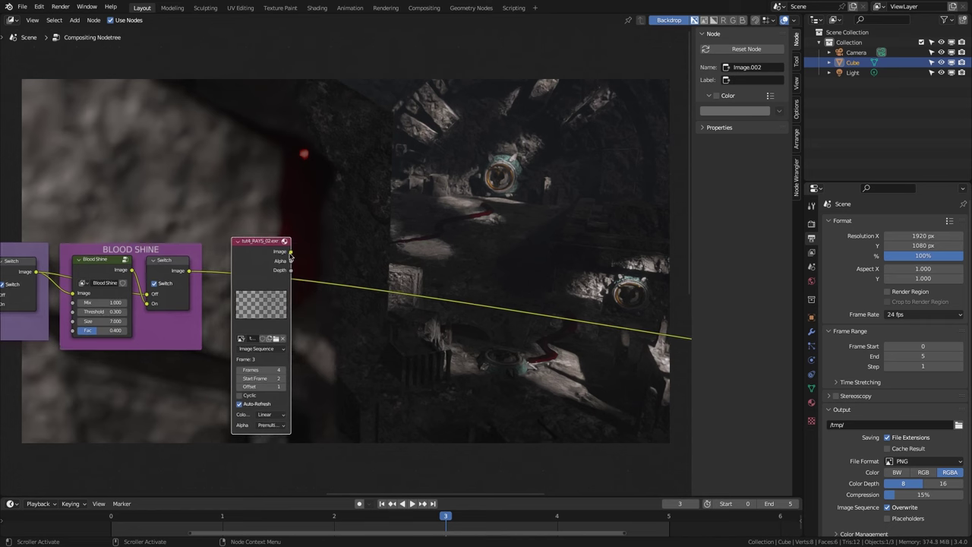
Add an Alpha Over node with the RAYS image linked to its second image input
{"action": "left_click_drag", "start_coordinate": [402, 266], "coordinate": [403, 265]}
{"action": "type", "text": "alp"}
{"action": "key", "text": "Return"}
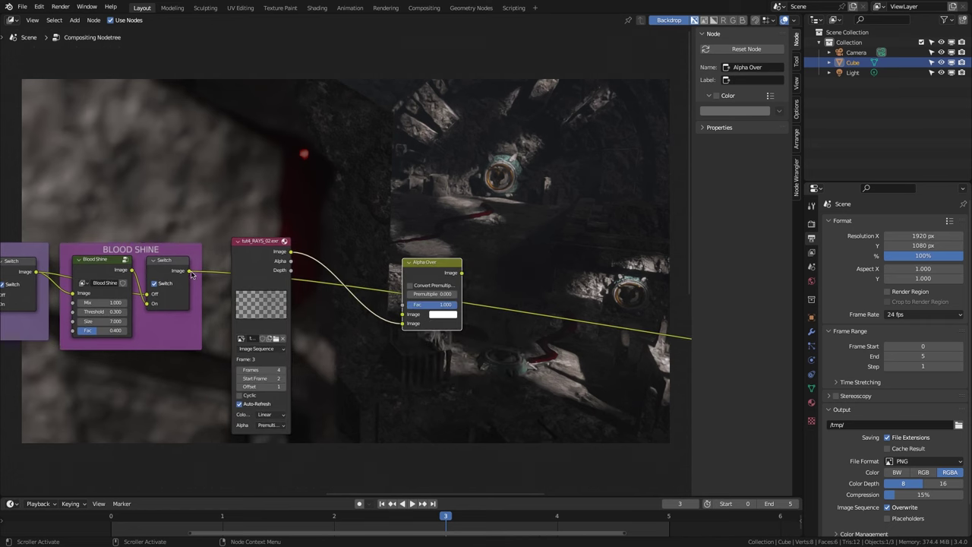
Link the BLOOD SHINE Switch output into the Alpha Over node's first image input and set its Fac to 0.45
{"action": "left_click_drag", "start_coordinate": [190, 271], "coordinate": [313, 296]}
{"action": "left_click_drag", "start_coordinate": [402, 313], "coordinate": [403, 314]}
{"action": "left_click", "coordinate": [438, 273]}
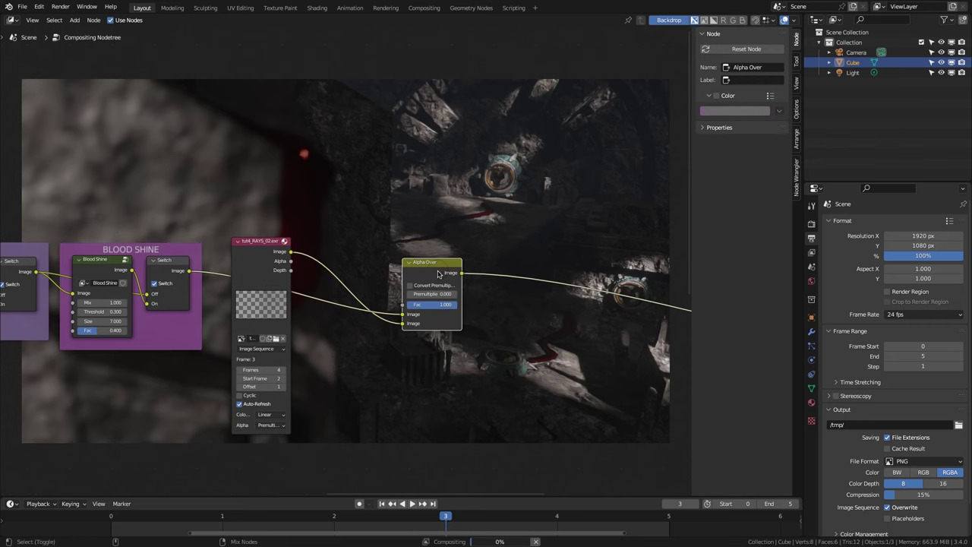
{"action": "type", "text": ".45"}
{"action": "key", "text": "Return"}
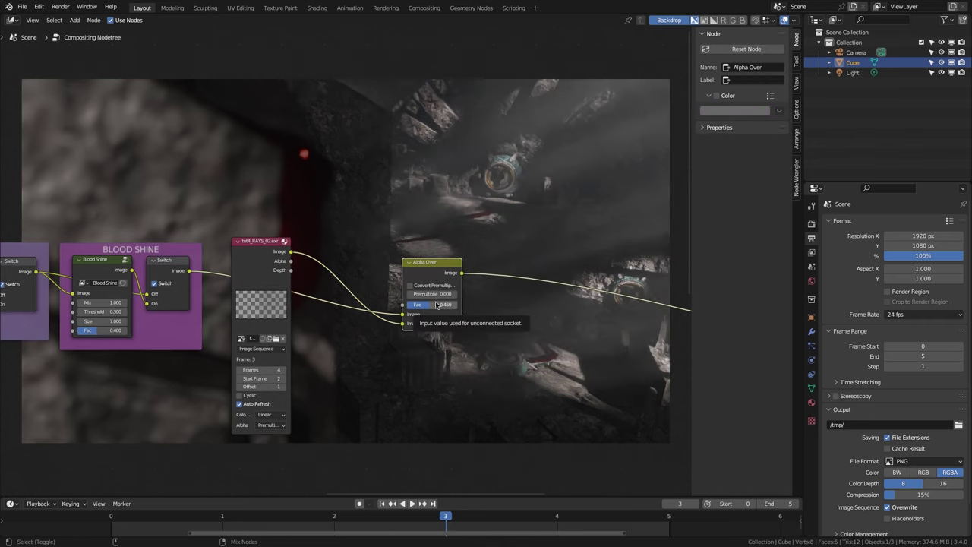
Insert a ColorRamp node between the RAYS image and the Alpha Over node
{"action": "key", "text": "ctrl+shift+a"}
{"action": "type", "text": "col"}
{"action": "key", "text": "Return"}
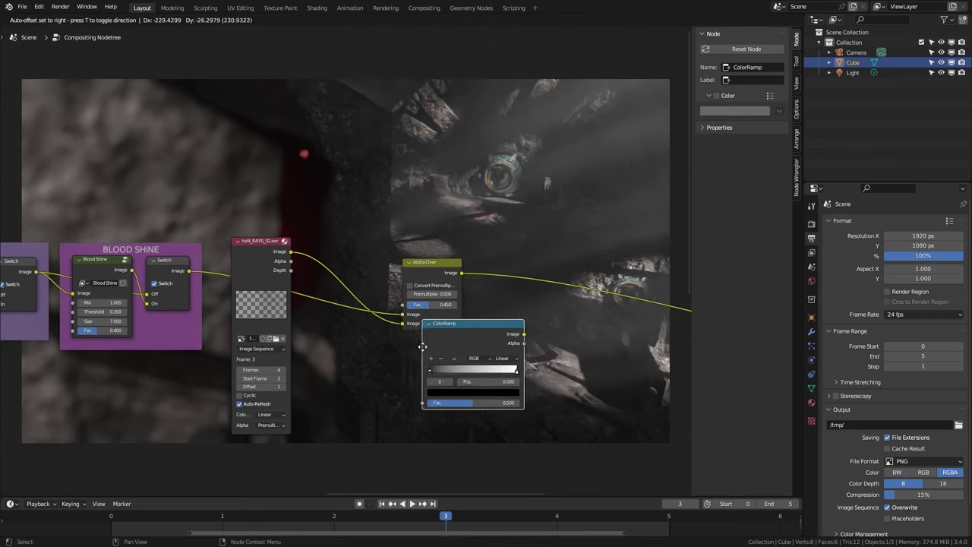
{"action": "left_click", "coordinate": [390, 347]}
Make the ColorRamp's black stop transparent and its white stop pale blue with hue 0.586 and saturation 0.267, and align the node with Alpha Over
{"action": "left_click", "coordinate": [388, 393]}
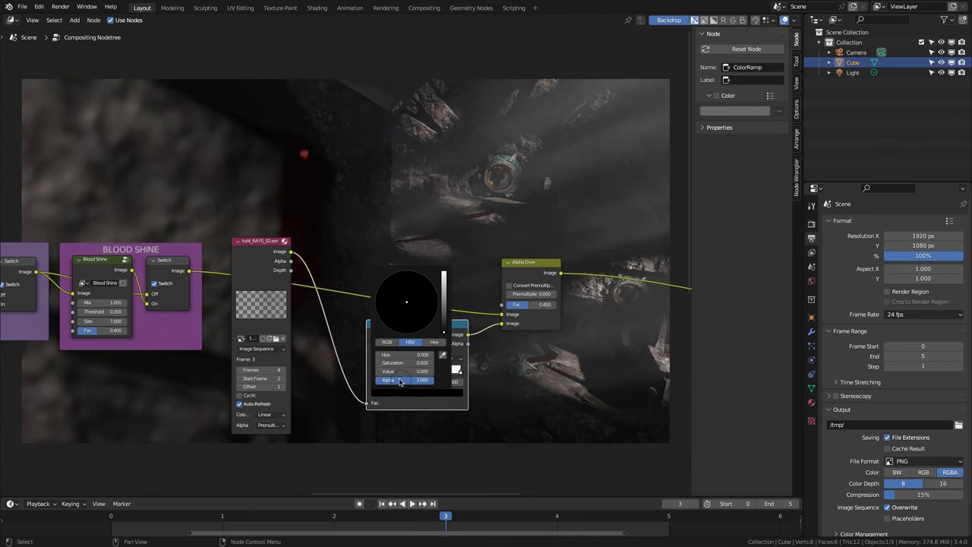
{"action": "left_click", "coordinate": [460, 371]}
{"action": "left_click", "coordinate": [453, 394]}
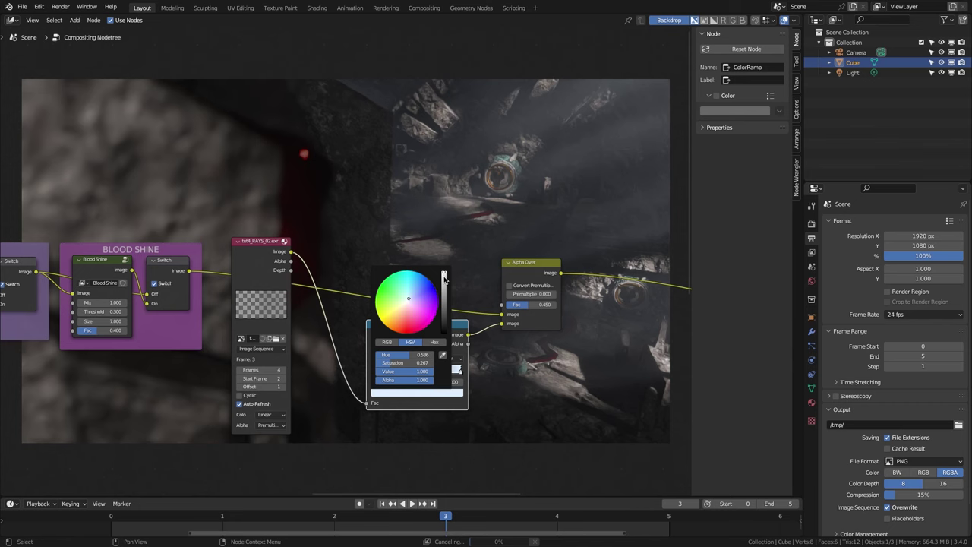
{"action": "left_click", "coordinate": [444, 278]}
{"action": "left_click_drag", "start_coordinate": [414, 325], "coordinate": [406, 263]}
Group the RAYS image, ColorRamp and Alpha Over nodes as Rays, and frame the group with a Switch under the label RAYS
{"action": "left_click_drag", "start_coordinate": [253, 196], "coordinate": [526, 351]}
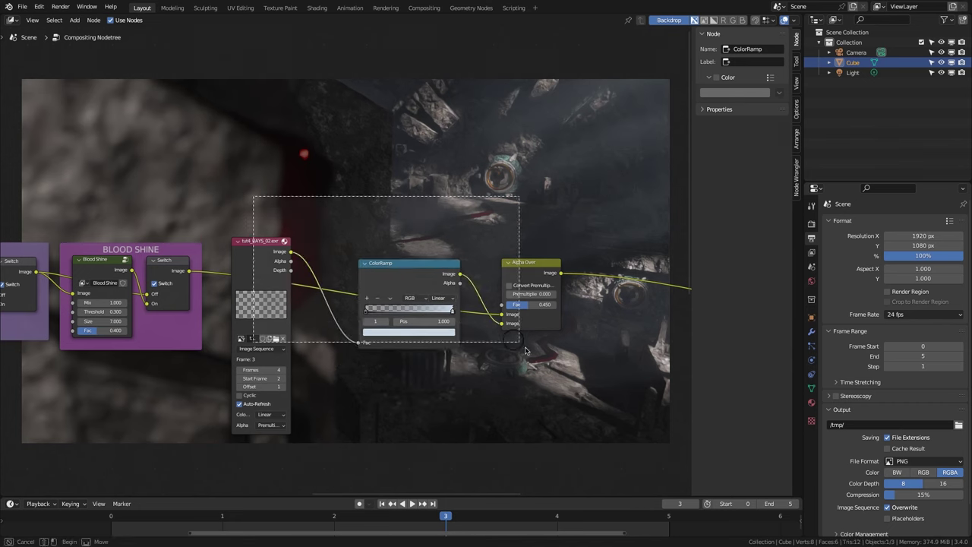
{"action": "key", "text": "ctrl+g"}
{"action": "key", "text": "Tab"}
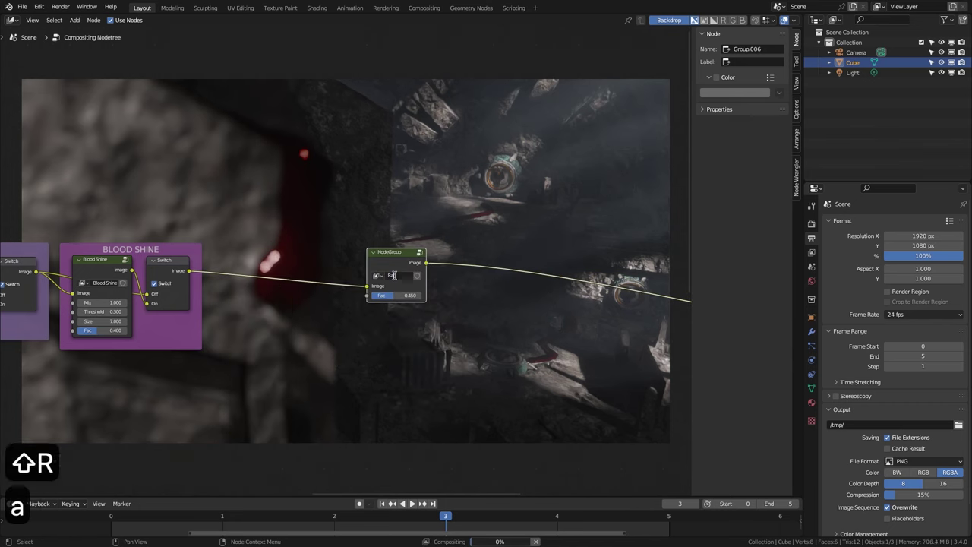
{"action": "key", "text": "ctrl+j"}
{"action": "key", "text": "F2"}
{"action": "type", "text": "RAYS"}
{"action": "key", "text": "Return"}
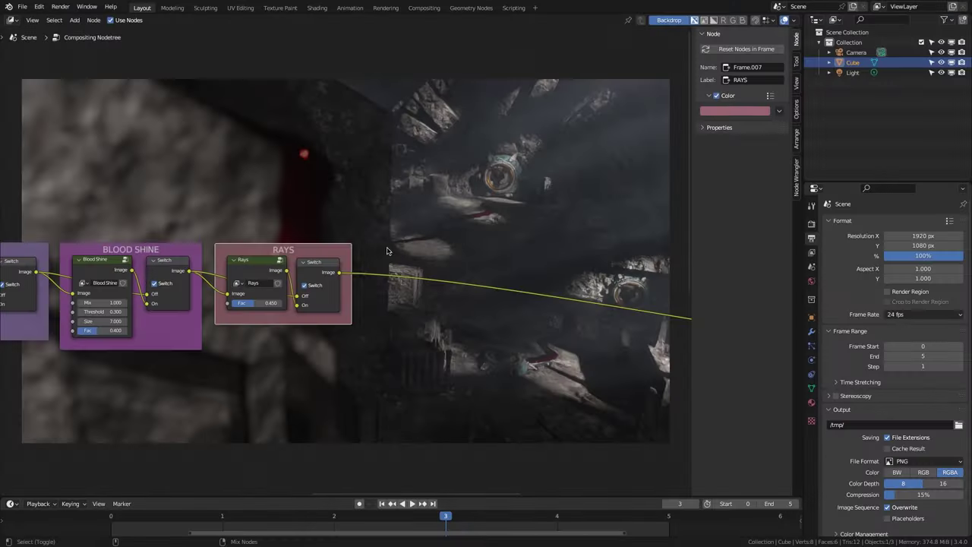
Add an Image node after the RAYS frame and load tut4_Particles_00.exr into it
{"action": "key", "text": "shift+a"}
{"action": "type", "text": "im"}
{"action": "key", "text": "Return"}
{"action": "left_click", "coordinate": [454, 335]}
{"action": "scroll", "coordinate": [578, 342], "scroll_direction": "down", "scroll_amount": 2}
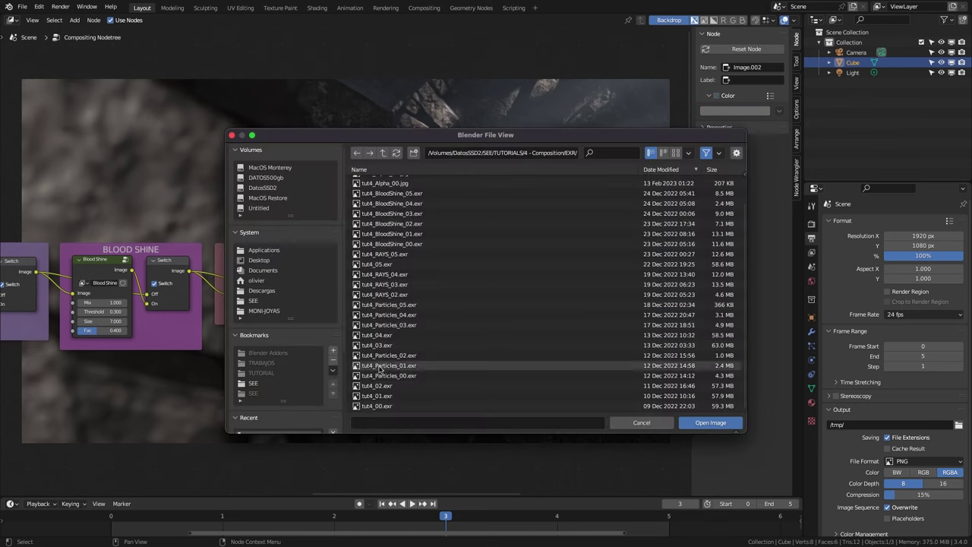
{"action": "left_click", "coordinate": [621, 423]}
{"action": "double_click", "coordinate": [621, 423]}
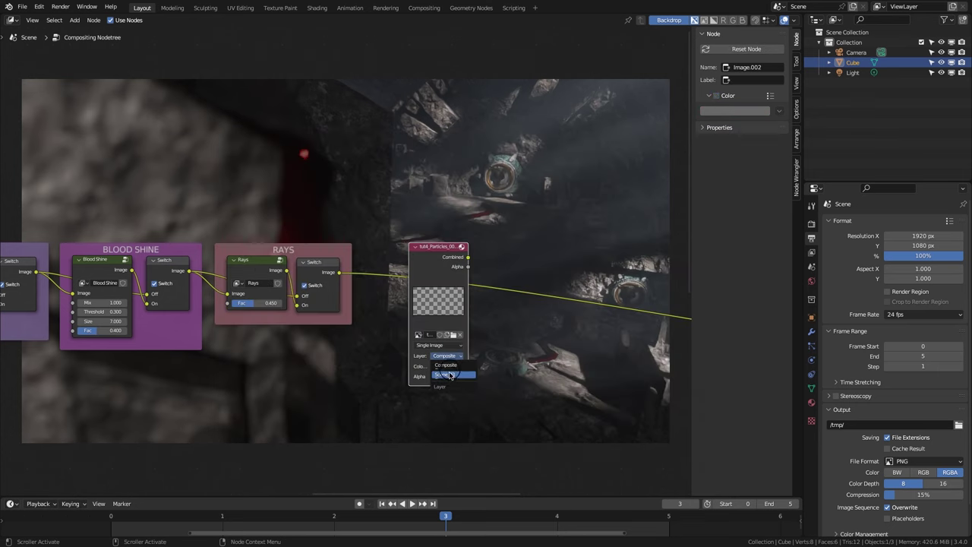
Set the particles image to layer Scene_03 and make it an Image Sequence of 6 frames starting at frame 0
{"action": "left_click", "coordinate": [450, 375]}
{"action": "left_click", "coordinate": [448, 364]}
{"action": "left_click", "coordinate": [443, 383]}
{"action": "left_click", "coordinate": [443, 383]}
{"action": "type", "text": "6"}
{"action": "key", "text": "Tab"}
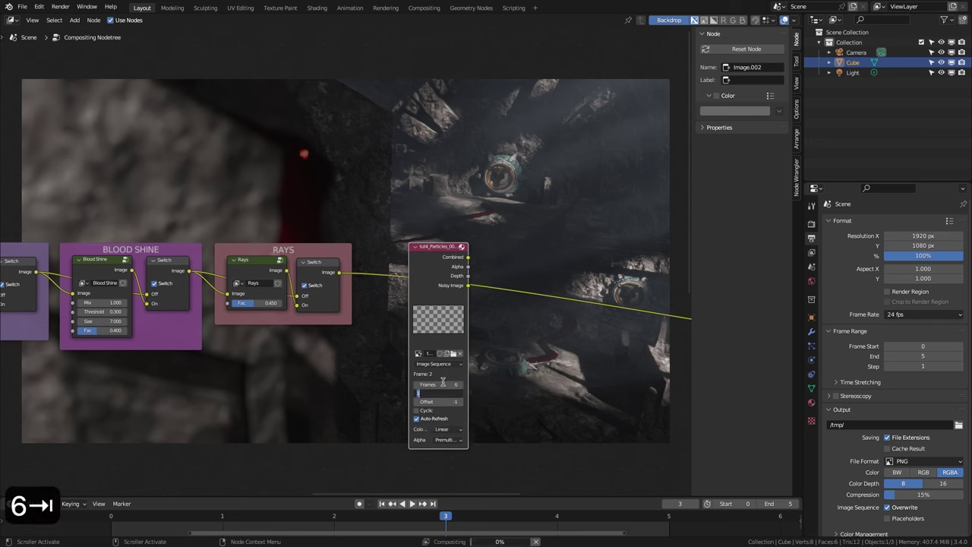
{"action": "type", "text": "0"}
{"action": "key", "text": "Return"}
Add a Mix node in Add mode with the RAYS Switch in its first image input and the particles Combined pass in its second
{"action": "left_click_drag", "start_coordinate": [467, 257], "coordinate": [491, 262]}
{"action": "type", "text": "m"}
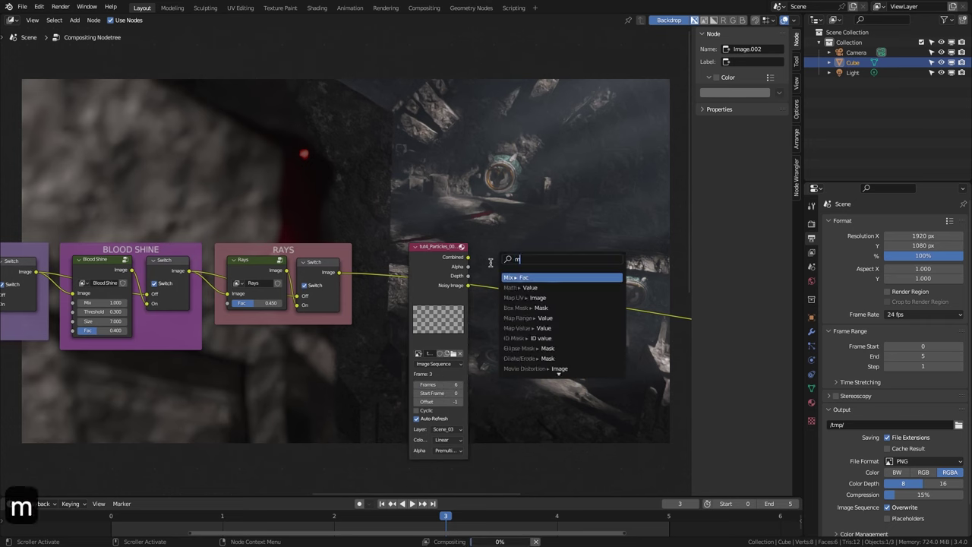
{"action": "type", "text": "i"}
{"action": "key", "text": "Return"}
{"action": "left_click", "coordinate": [525, 276]}
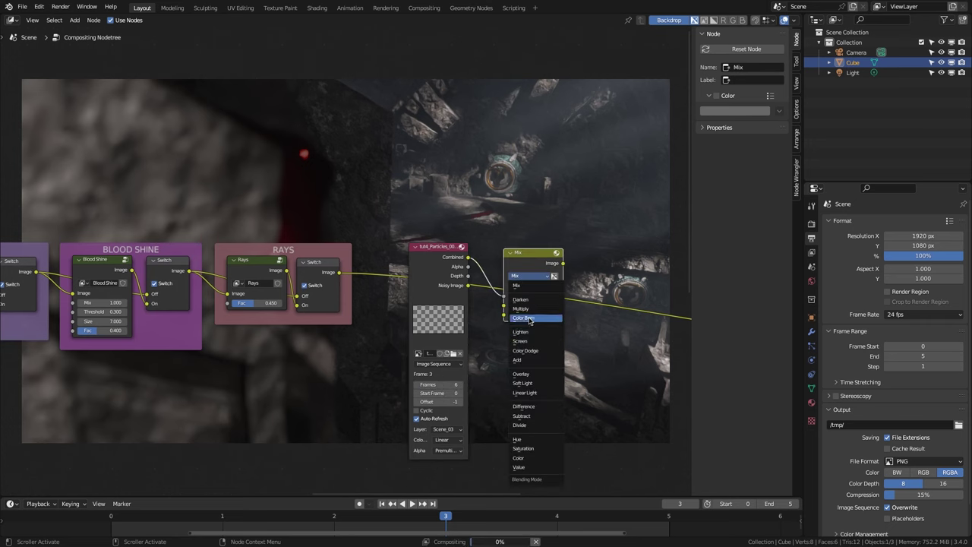
{"action": "left_click", "coordinate": [520, 360]}
{"action": "mouse_move", "coordinate": [504, 295]}
{"action": "left_mouse_down"}
{"action": "mouse_move", "coordinate": [506, 316]}
{"action": "mouse_move", "coordinate": [501, 304]}
{"action": "left_mouse_up"}
{"action": "left_click", "coordinate": [344, 275]}
{"action": "left_click", "coordinate": [529, 287]}
Insert a Glare node between the particles image and the Add node
{"action": "key", "text": "ctrl+shift+a"}
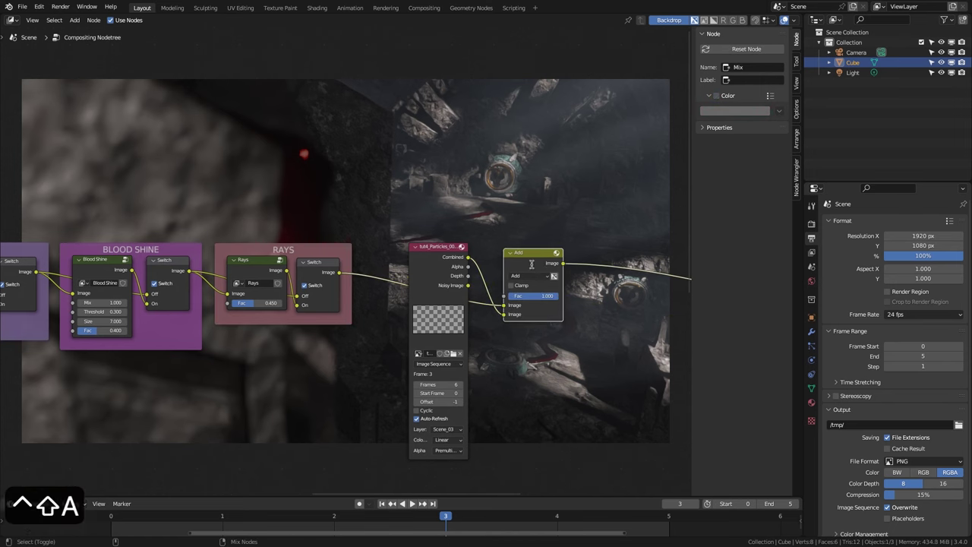
{"action": "type", "text": "gl"}
{"action": "key", "text": "Return"}
{"action": "left_click", "coordinate": [525, 293]}
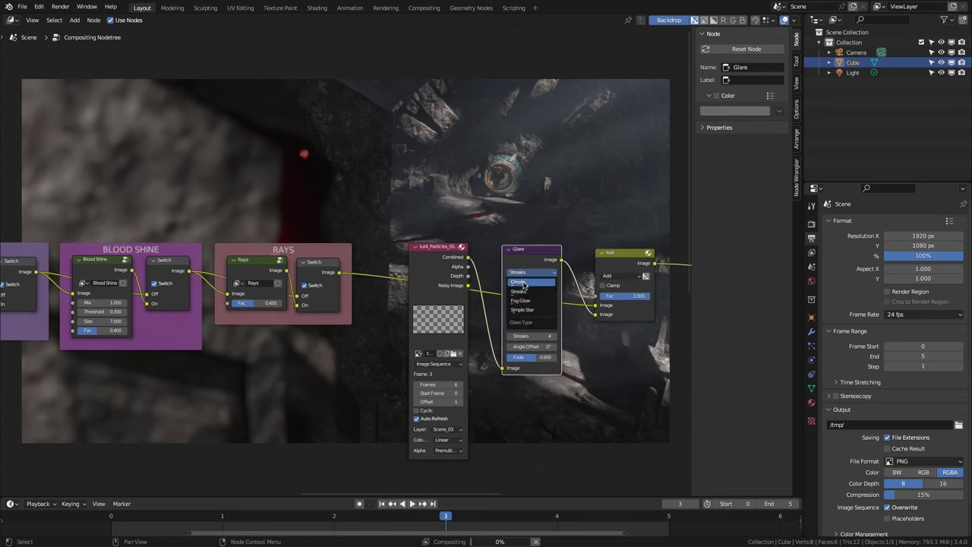
Set the particles Glare to Fog Glow with High quality, Mix 1, Threshold 0 and Size 6
{"action": "left_click", "coordinate": [525, 284]}
{"action": "left_click", "coordinate": [525, 293]}
{"action": "type", "text": "1"}
{"action": "key", "text": "Tab"}
{"action": "type", "text": "0"}
{"action": "key", "text": "Tab"}
{"action": "type", "text": "6"}
{"action": "key", "text": "Return"}
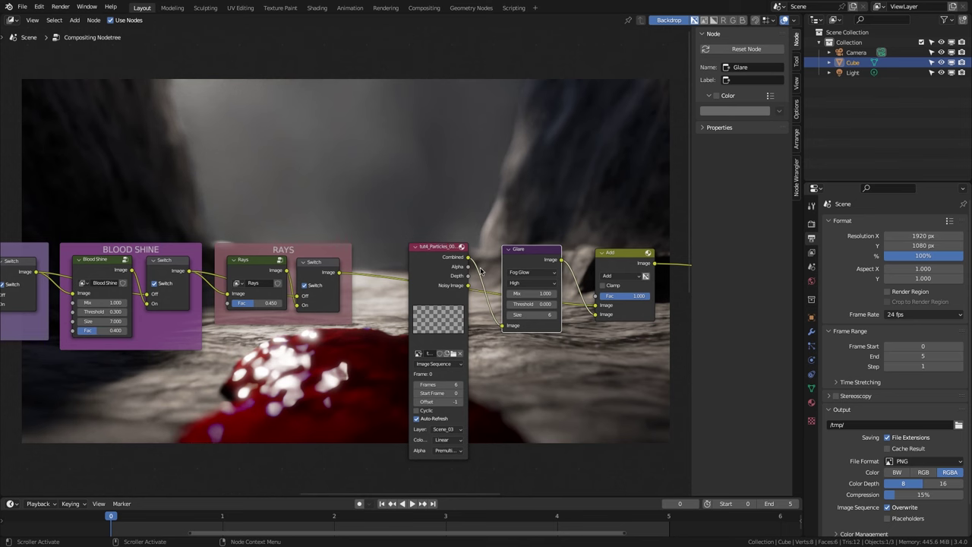
Group the particles image, Glare and Add nodes as Particles, and frame the group with the label PARTICLES
{"action": "key", "text": "ctrl+g"}
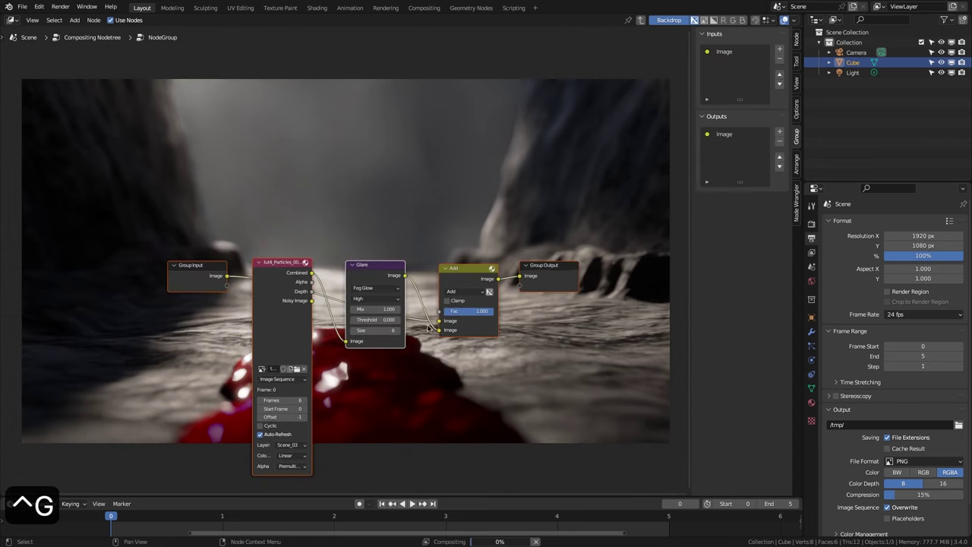
{"action": "key", "text": "Tab"}
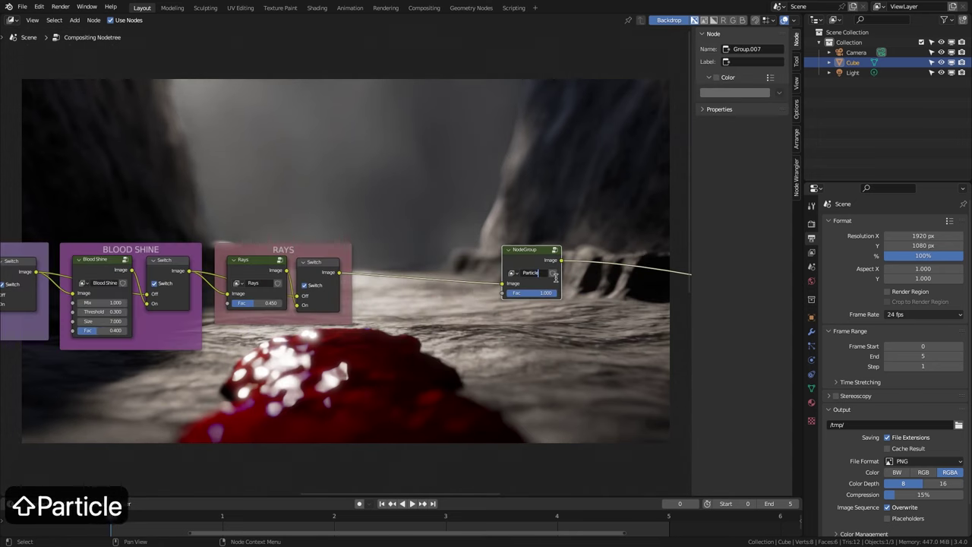
{"action": "type", "text": "s"}
{"action": "key", "text": "Return"}
{"action": "key", "text": "ctrl+j"}
{"action": "key", "text": "F2"}
{"action": "type", "text": "PARTICLES"}
{"action": "key", "text": "Return"}
Copy the RAYS Switch node into the PARTICLES frame to toggle the Particles group on and off
{"action": "left_click", "coordinate": [317, 265]}
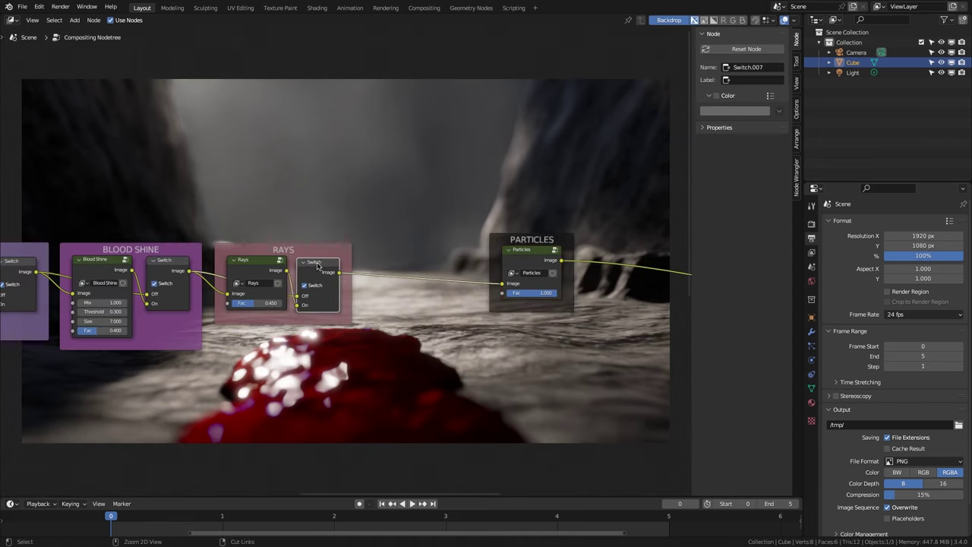
{"action": "key", "text": "ctrl+c"}
{"action": "key", "text": "ctrl+v"}
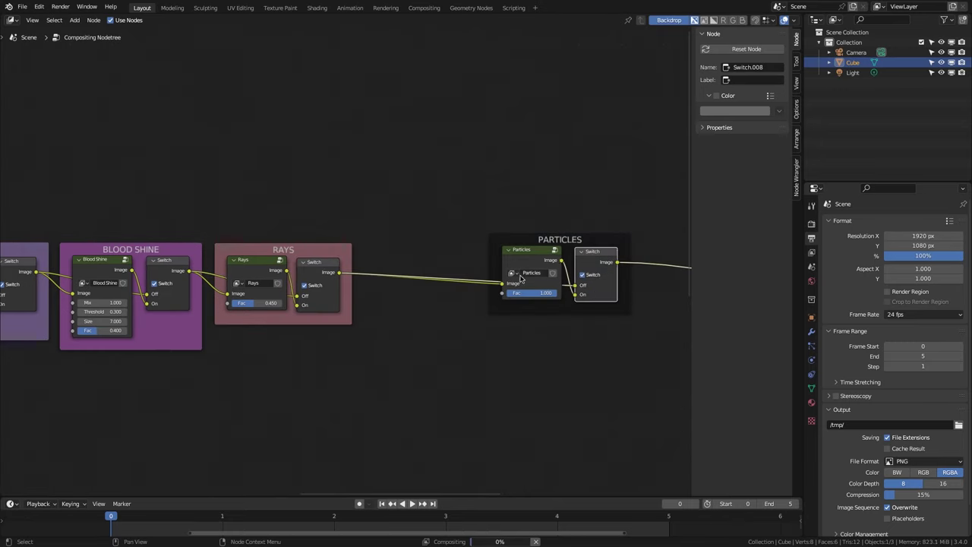
Keyframe the Particles group's Fac at 10 on frame 1 and at 1 on frame 2
{"action": "double_click", "coordinate": [528, 293]}
{"action": "type", "text": "10"}
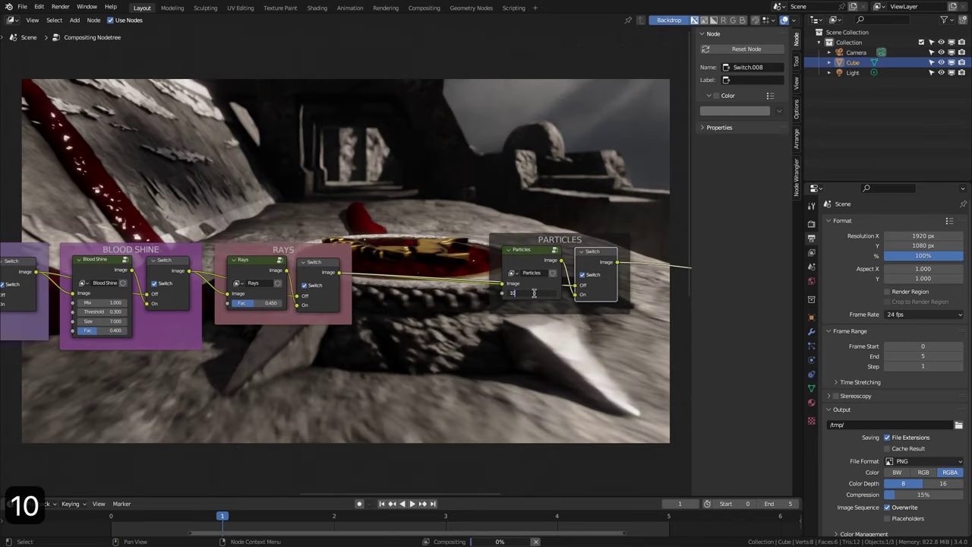
{"action": "key", "text": "Return"}
{"action": "key", "text": "i"}
{"action": "key", "text": "Right"}
{"action": "double_click", "coordinate": [528, 293]}
{"action": "type", "text": "1"}
{"action": "key", "text": "Return"}
{"action": "key", "text": "i"}
{"action": "key", "text": "Right"}
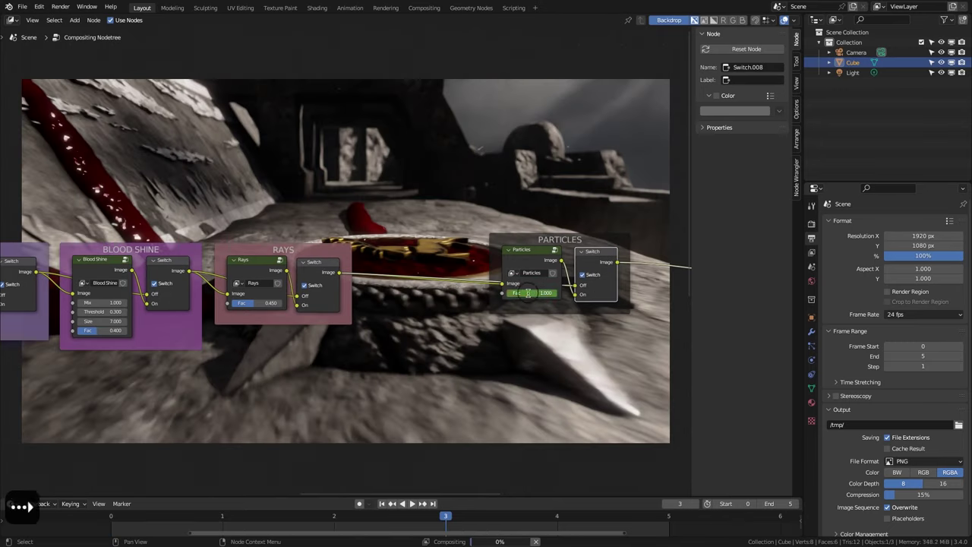
Keyframe the Particles group's Fac on frame 3 and at 1 on frame 4
{"action": "double_click", "coordinate": [528, 293]}
{"action": "key", "text": "Return"}
{"action": "key", "text": "i"}
{"action": "key", "text": "Right"}
{"action": "double_click", "coordinate": [528, 293]}
{"action": "type", "text": "1"}
{"action": "key", "text": "Return"}
{"action": "key", "text": "i"}
Give the PARTICLES frame a custom golden yellow color
{"action": "left_click", "coordinate": [585, 237]}
{"action": "left_click", "coordinate": [716, 96]}
{"action": "left_click", "coordinate": [736, 111]}
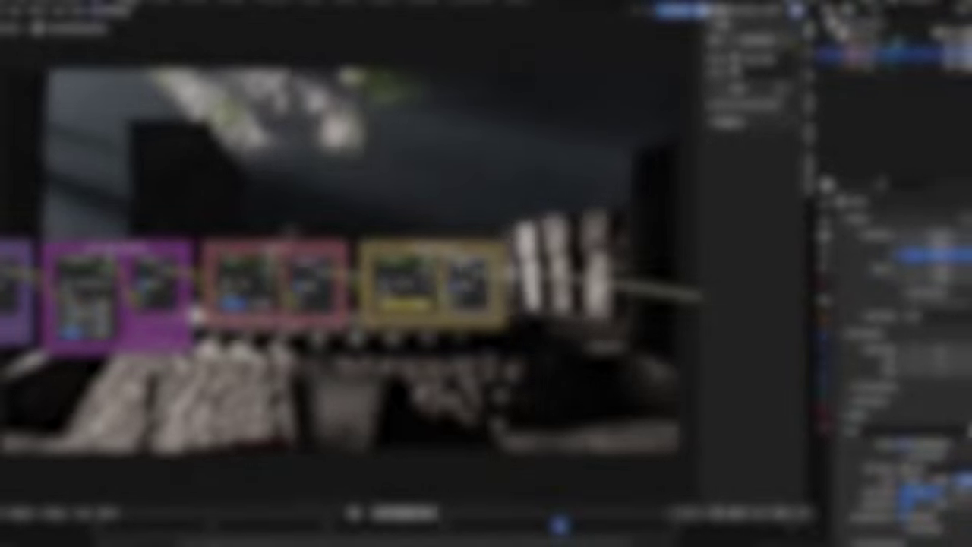
Add a Movie Clip node after the PARTICLES frame and load the gray clip whose name starts with "Gr"
{"action": "key", "text": "ctrl+shift+a"}
{"action": "type", "text": "mo"}
{"action": "left_click", "coordinate": [590, 273]}
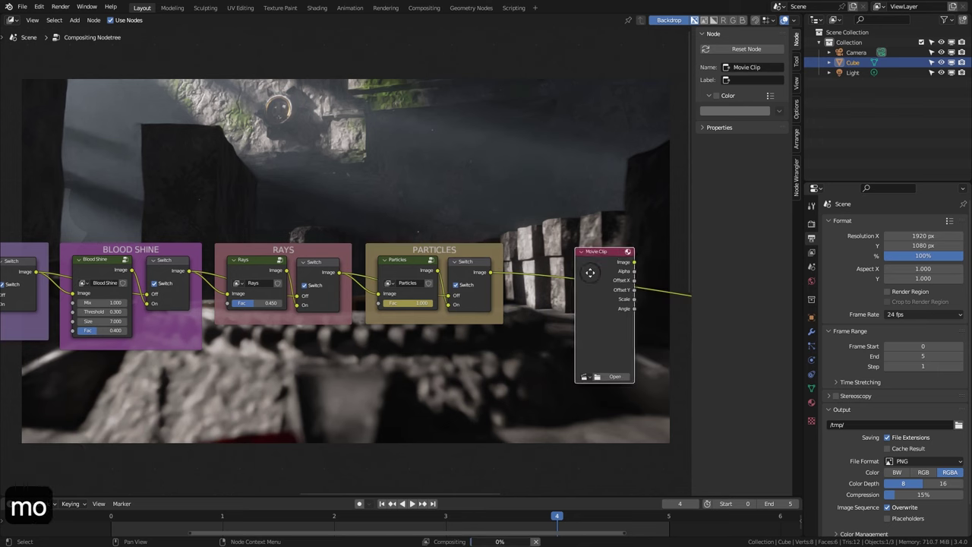
{"action": "left_click", "coordinate": [555, 307]}
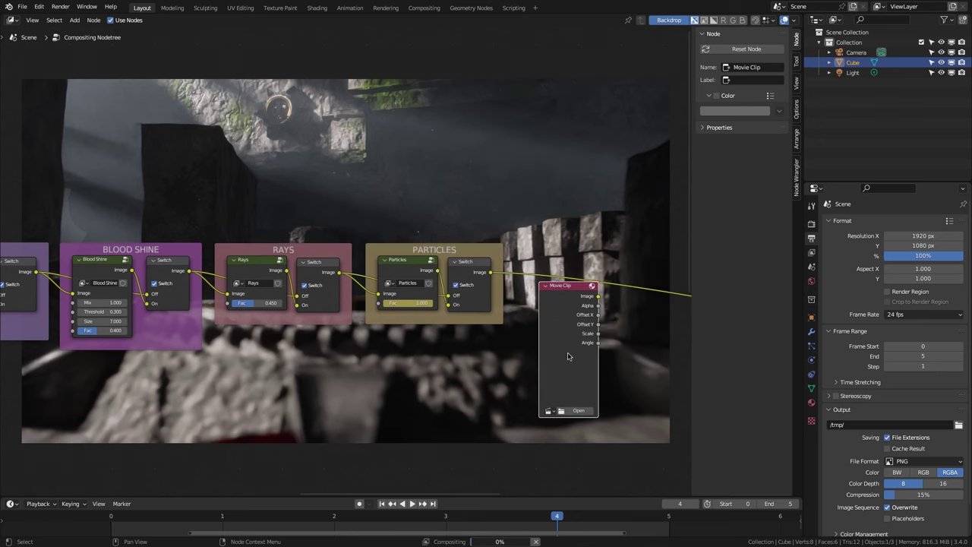
{"action": "left_click", "coordinate": [579, 413]}
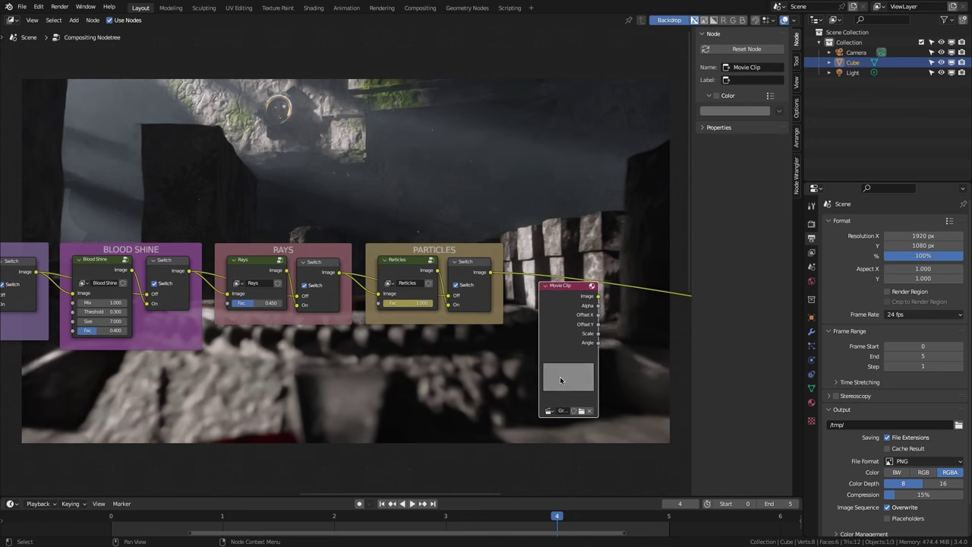
Add a Scale node fed by the Movie Clip's image and set its space to Render Size
{"action": "key", "text": "ctrl+shift+a"}
{"action": "type", "text": "s"}
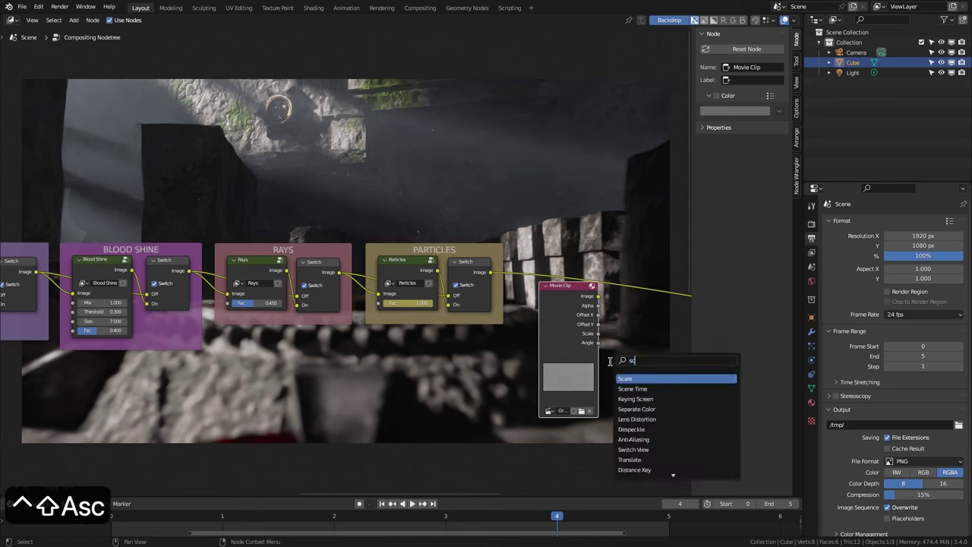
{"action": "left_click", "coordinate": [629, 378]}
{"action": "left_click", "coordinate": [624, 317]}
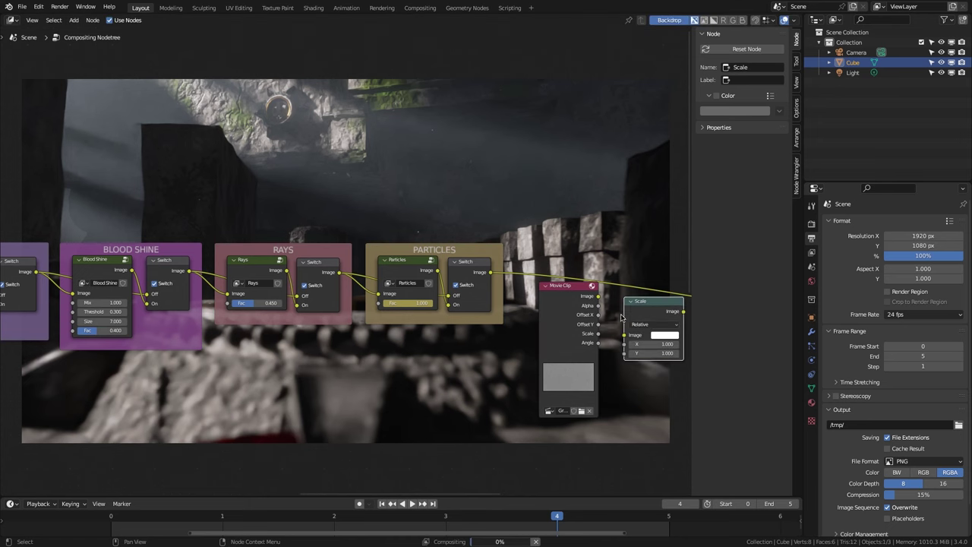
{"action": "left_click_drag", "start_coordinate": [597, 296], "coordinate": [615, 327]}
{"action": "left_click", "coordinate": [652, 325]}
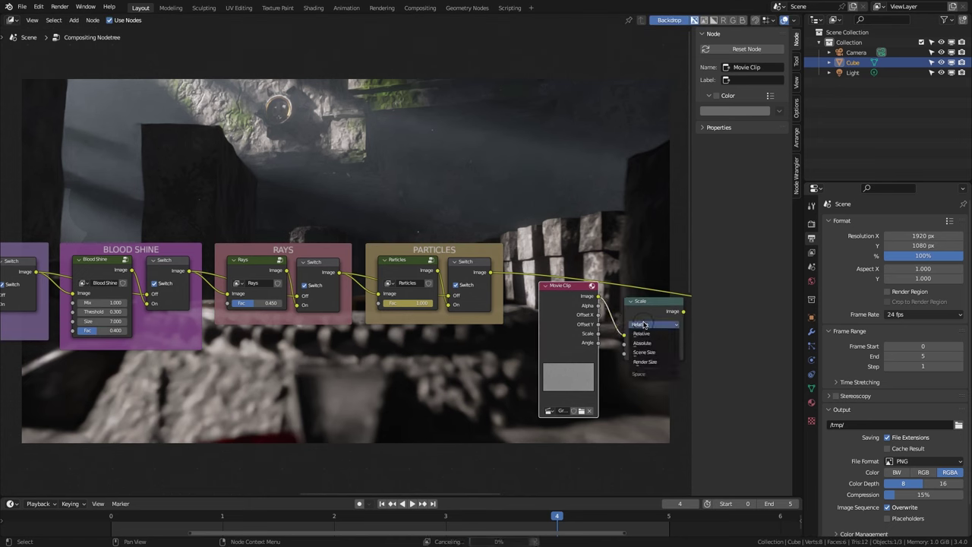
{"action": "left_click", "coordinate": [651, 362]}
{"action": "middle_click_drag", "start_coordinate": [651, 363], "coordinate": [430, 356]}
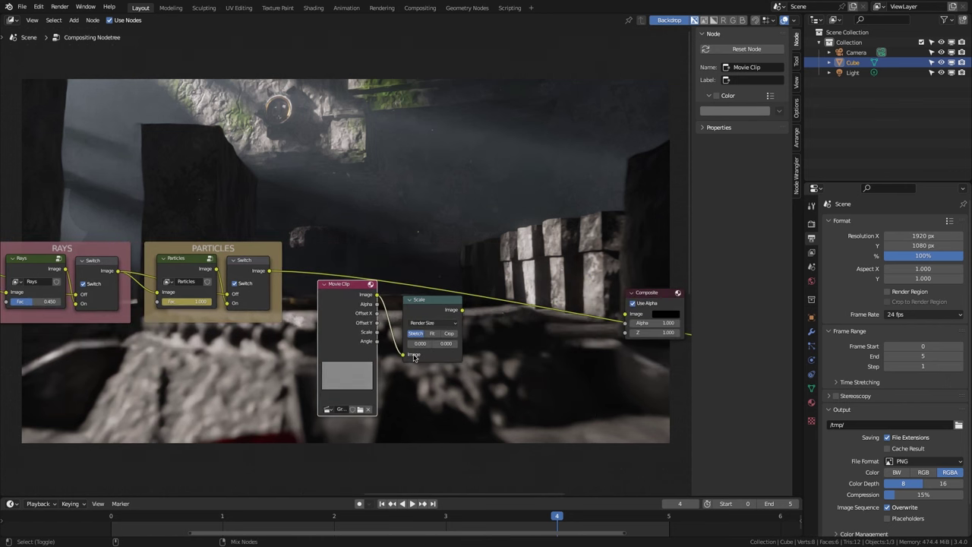
Add a Mix node in Overlay mode before the Composite node, with the Scale output linked to its second image input
{"action": "key", "text": "ctrl+shift+a"}
{"action": "type", "text": "m"}
{"action": "key", "text": "Return"}
{"action": "left_click", "coordinate": [504, 299]}
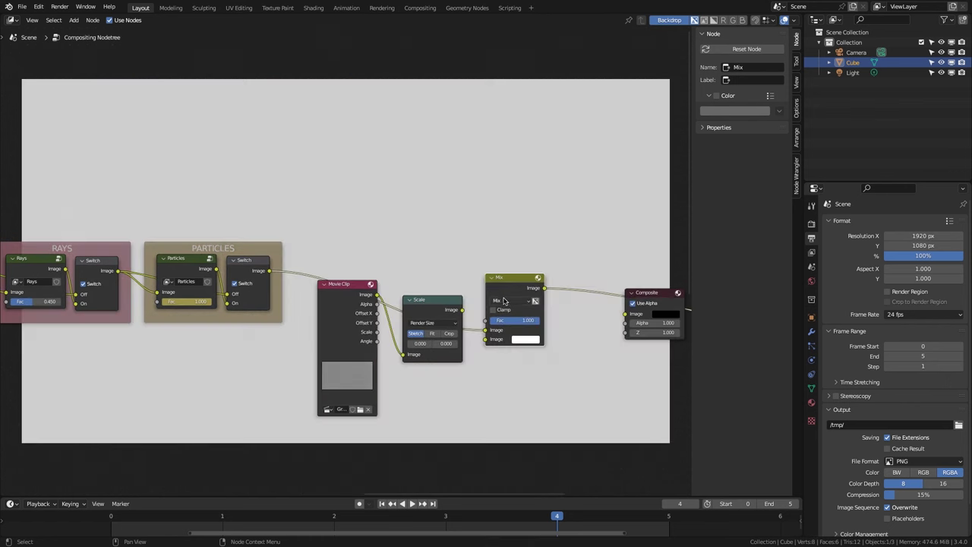
{"action": "left_click", "coordinate": [508, 303]}
{"action": "left_click", "coordinate": [501, 399]}
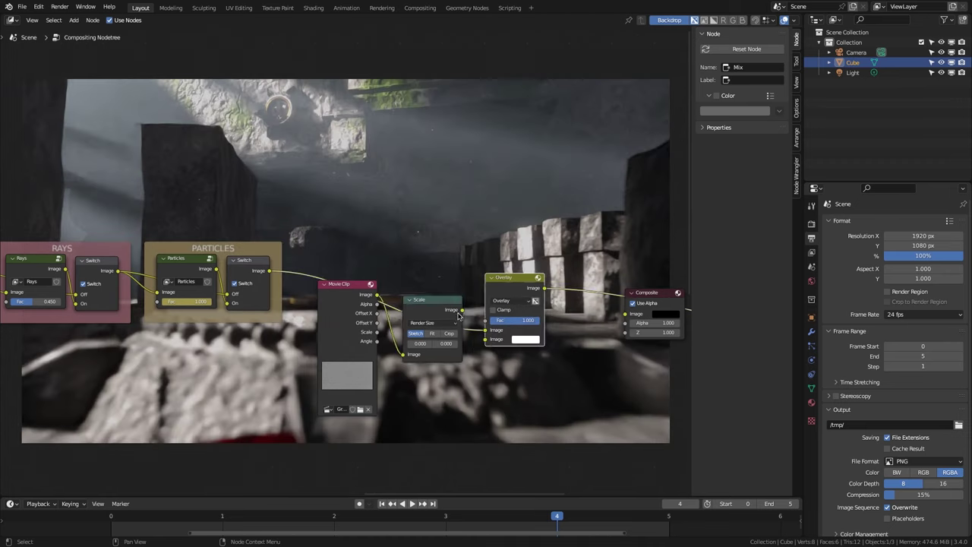
{"action": "left_click_drag", "start_coordinate": [486, 330], "coordinate": [479, 335]}
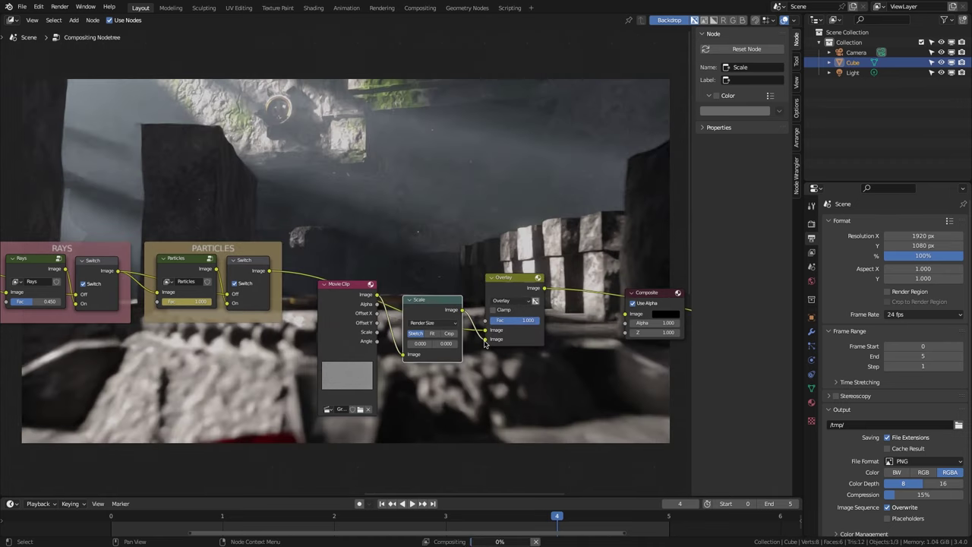
Insert an Exposure node between the Scale and Overlay nodes
{"action": "key", "text": "shift+a"}
{"action": "type", "text": "exp"}
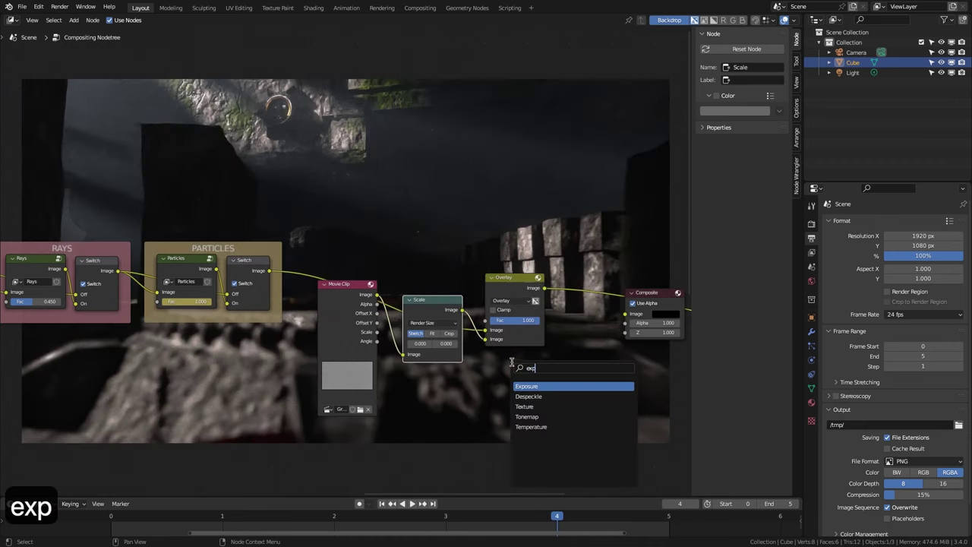
{"action": "key", "text": "Return"}
{"action": "left_click", "coordinate": [505, 371]}
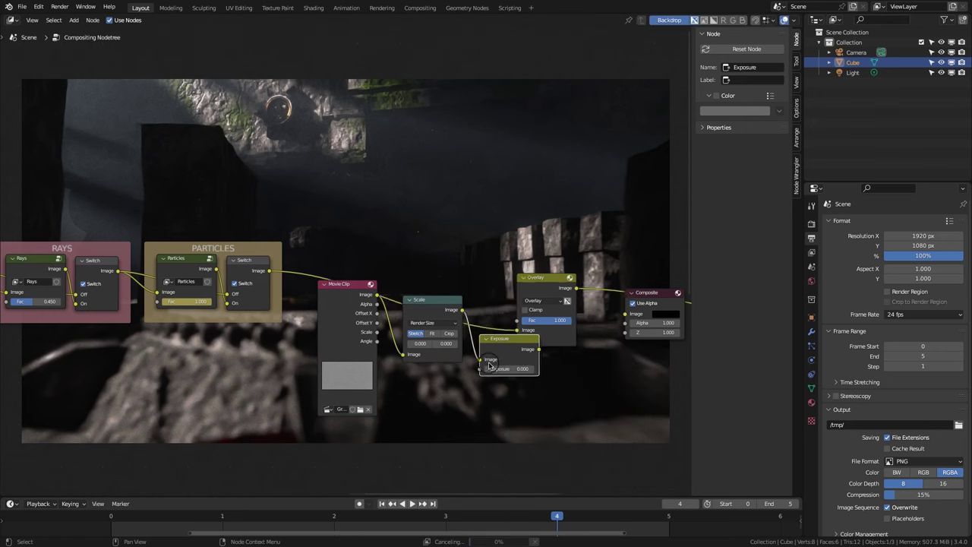
Set the Exposure node's exposure to 1 and tidy the Exposure and Scale nodes' positions
{"action": "key", "text": "Return"}
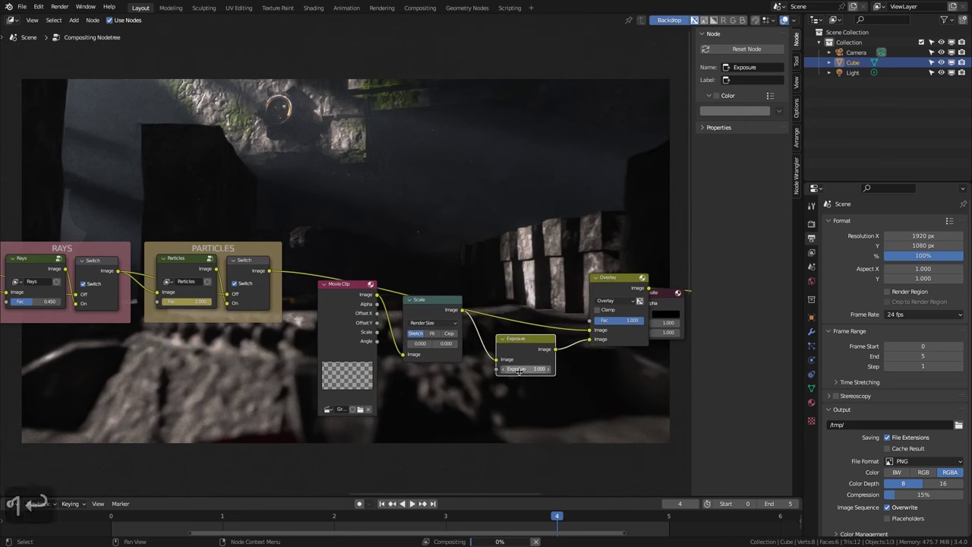
{"action": "left_click_drag", "start_coordinate": [520, 347], "coordinate": [521, 336]}
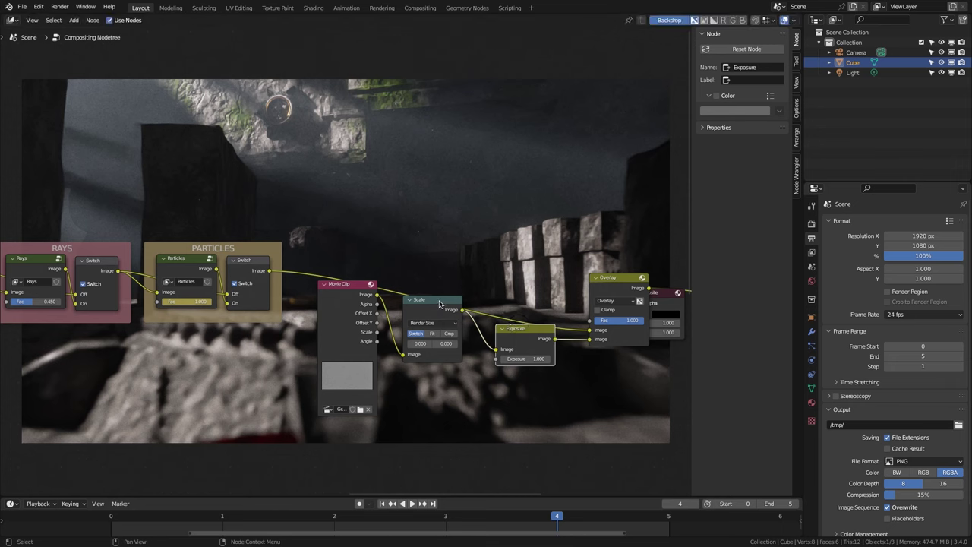
{"action": "left_click_drag", "start_coordinate": [442, 303], "coordinate": [443, 313]}
Group the Movie Clip, Scale, Exposure and Overlay nodes, expose the Overlay factor as a group input, and name the group Film Grain
{"action": "left_click_drag", "start_coordinate": [337, 250], "coordinate": [600, 376]}
{"action": "key", "text": "ctrl+g"}
{"action": "left_click_drag", "start_coordinate": [482, 283], "coordinate": [184, 286]}
{"action": "key", "text": "Tab"}
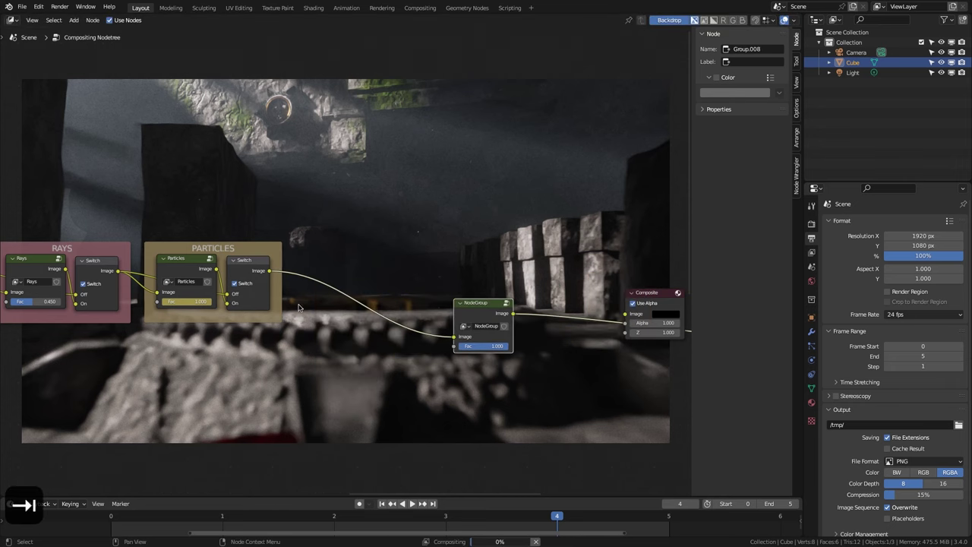
{"action": "double_click", "coordinate": [486, 326]}
{"action": "type", "text": "Film Grain"}
{"action": "key", "text": "Return"}
Enclose the Film Grain group in a frame labelled FILM GRAIN and give the frame a custom green colour
{"action": "key", "text": "ctrl+j"}
{"action": "key", "text": "F2"}
{"action": "type", "text": "FILM GRAIN"}
{"action": "key", "text": "Return"}
{"action": "left_click", "coordinate": [716, 78]}
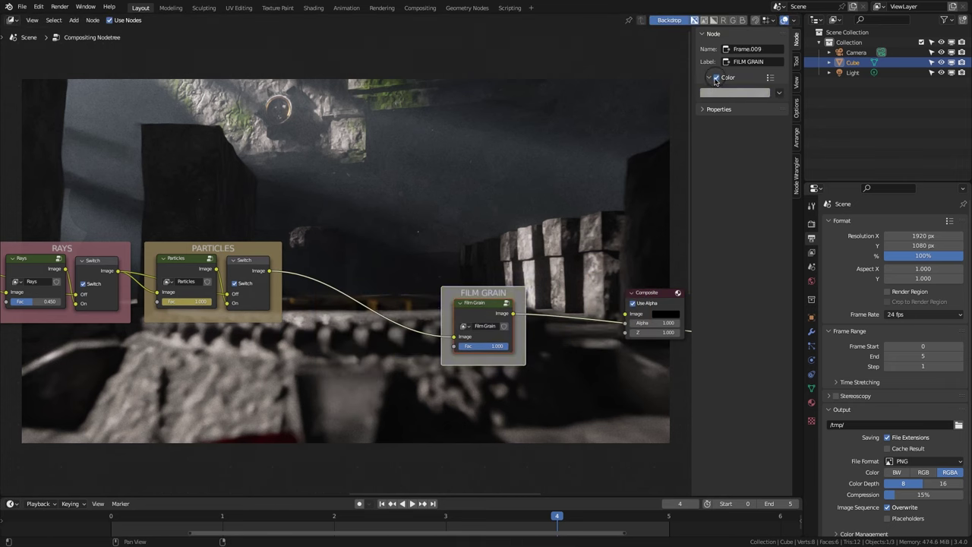
{"action": "left_click", "coordinate": [735, 92]}
{"action": "left_click", "coordinate": [734, 144]}
Place the FILM GRAIN frame right after PARTICLES and wire a copy of the Switch node into it behind the group
{"action": "left_click_drag", "start_coordinate": [485, 293], "coordinate": [341, 250]}
{"action": "left_click", "coordinate": [265, 263]}
{"action": "key", "text": "ctrl+c"}
{"action": "key", "text": "ctrl+v"}
{"action": "left_click_drag", "start_coordinate": [265, 262], "coordinate": [405, 265]}
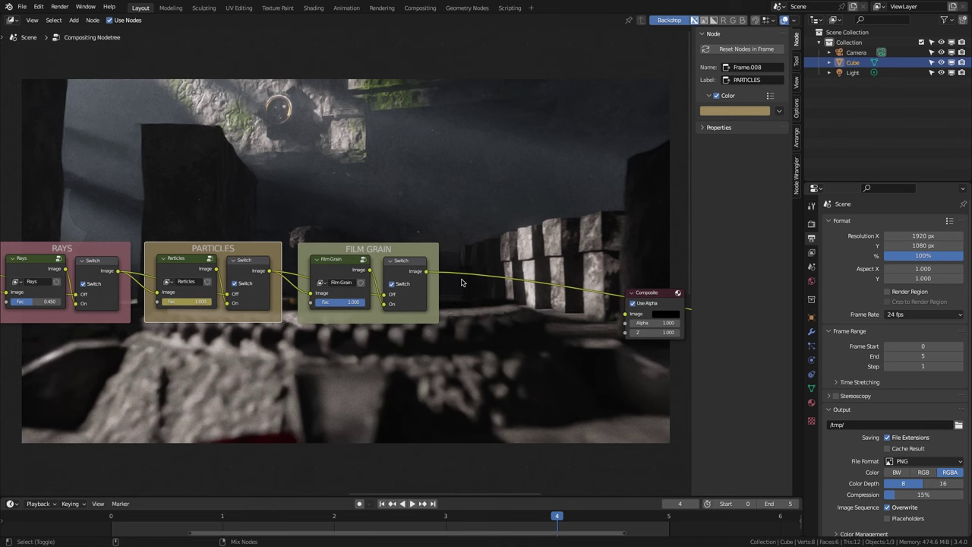
Add an Ellipse Mask node after the FILM GRAIN frame and feed its mask into the colour input of a new Invert node
{"action": "key", "text": "ctrl+shift+a"}
{"action": "type", "text": "e"}
{"action": "key", "text": "Return"}
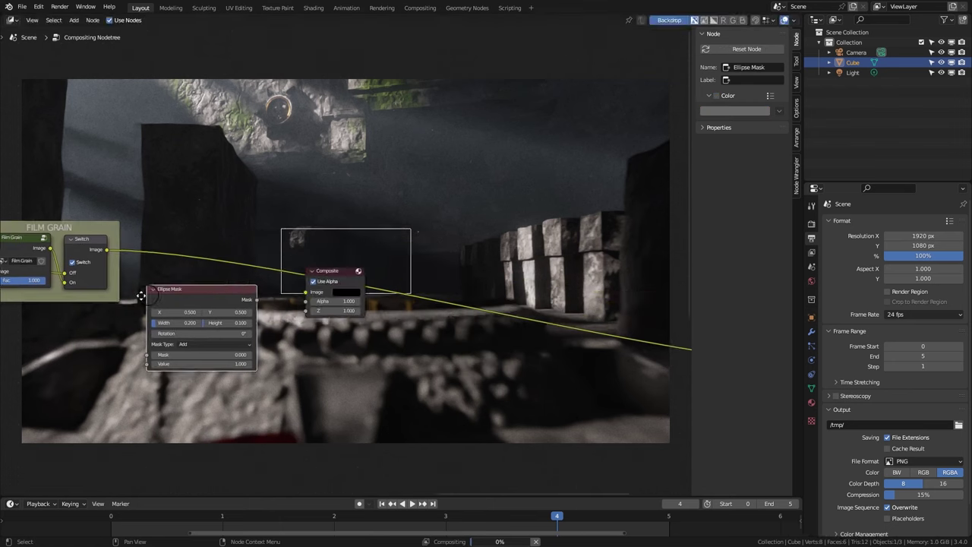
{"action": "left_click_drag", "start_coordinate": [244, 298], "coordinate": [273, 293]}
{"action": "type", "text": "in"}
{"action": "key", "text": "Return"}
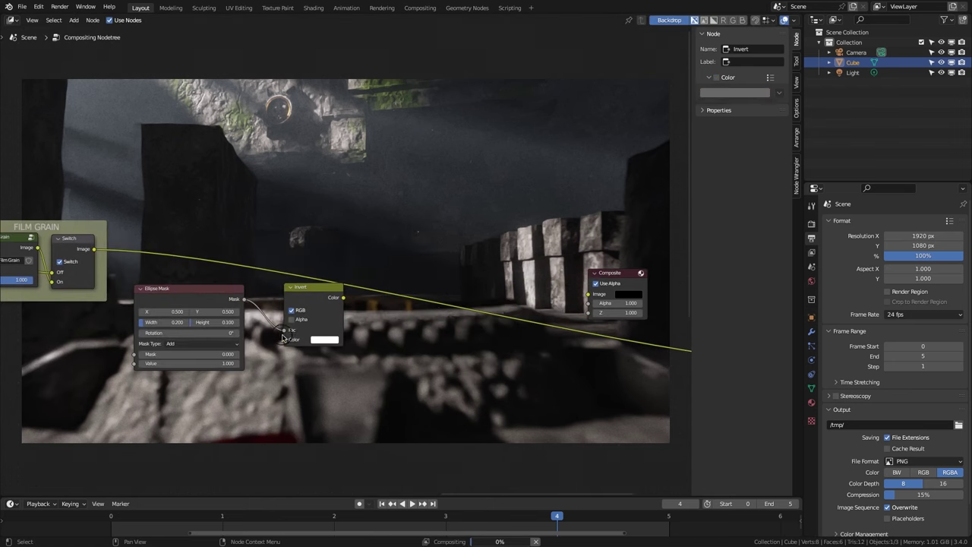
Pass the Invert output through a Blur node into a Mix node's factor, link the FILM GRAIN output to its first image, and preview the mix
{"action": "left_click_drag", "start_coordinate": [343, 297], "coordinate": [357, 298]}
{"action": "type", "text": "bl"}
{"action": "key", "text": "Return"}
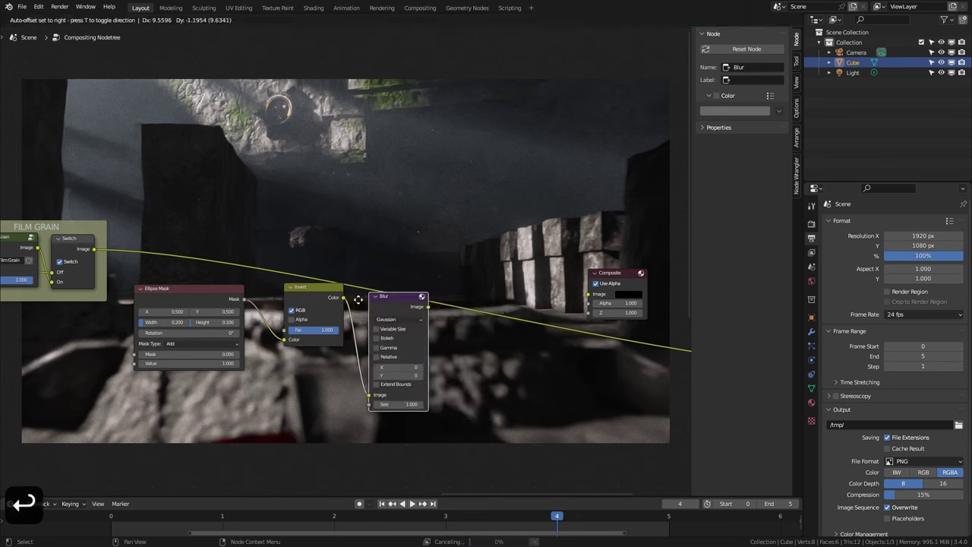
{"action": "left_click_drag", "start_coordinate": [429, 307], "coordinate": [460, 321]}
{"action": "type", "text": "mi"}
{"action": "key", "text": "Return"}
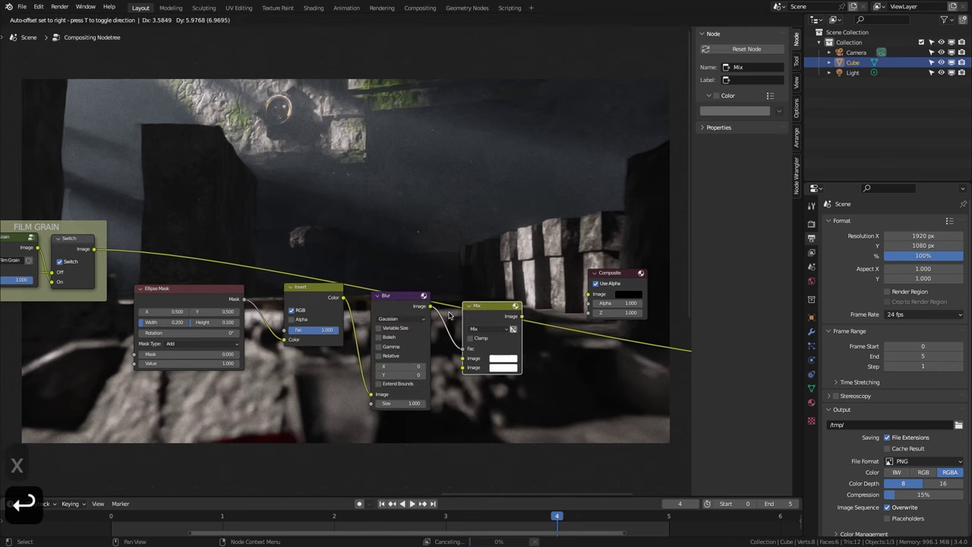
{"action": "left_click_drag", "start_coordinate": [109, 251], "coordinate": [463, 360]}
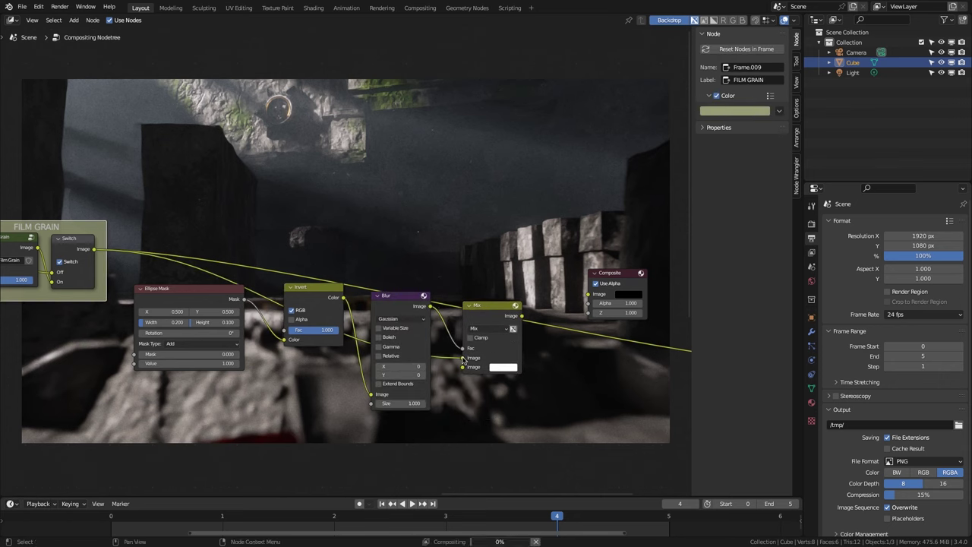
{"action": "left_click", "coordinate": [500, 316]}
Set the Ellipse Mask's width to 0.965 and height to 0.536
{"action": "left_click", "coordinate": [171, 323]}
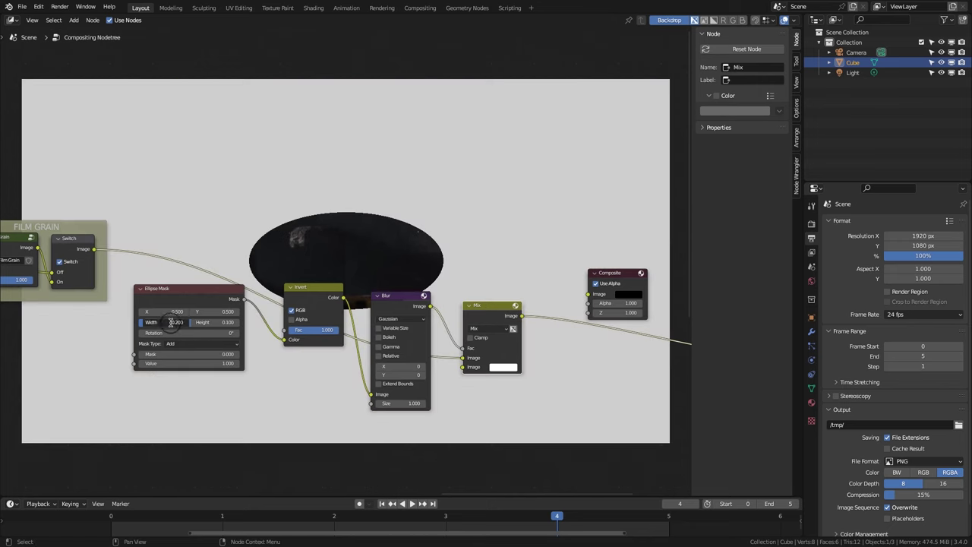
{"action": "type", "text": ".965"}
{"action": "key", "text": "Return"}
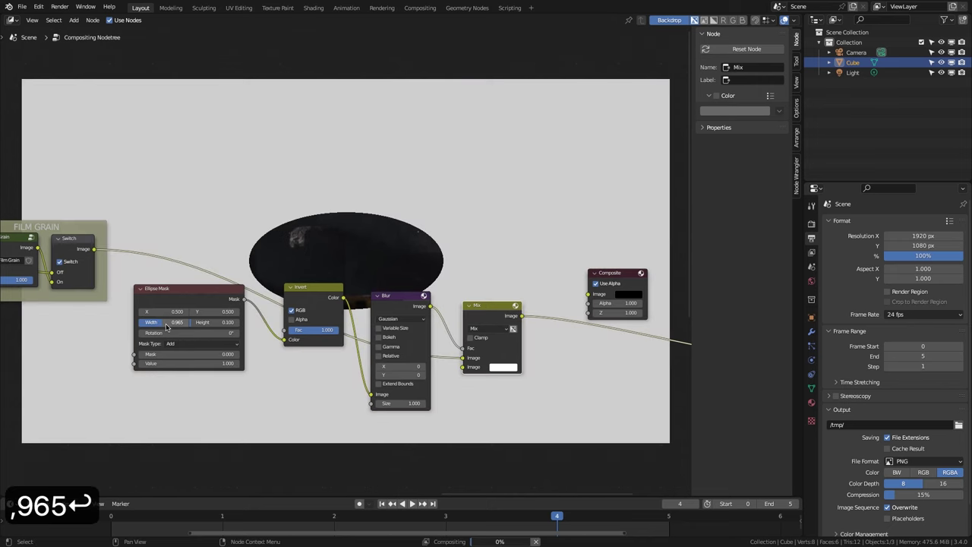
{"action": "left_click", "coordinate": [217, 322]}
{"action": "type", "text": ".536"}
{"action": "key", "text": "Return"}
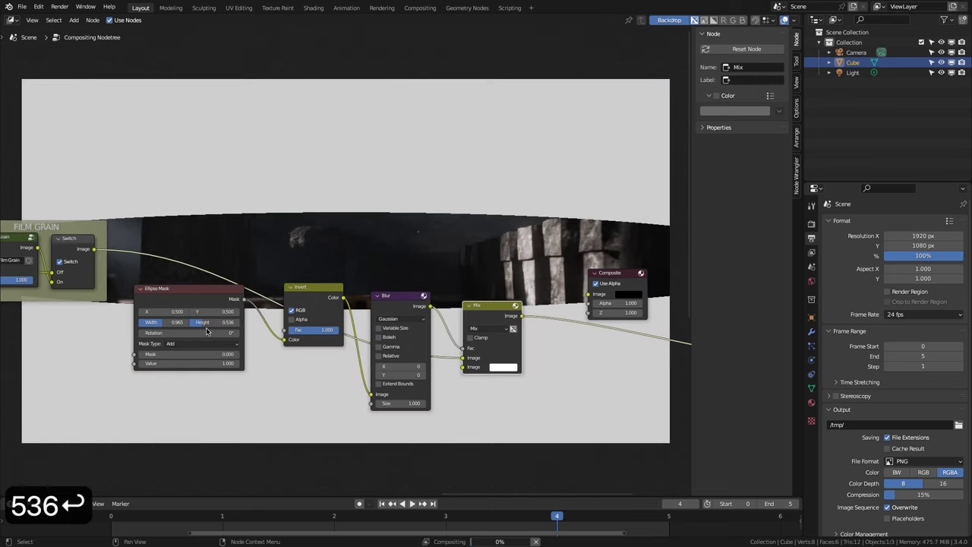
Make the mask's Blur node relative with Y aspect correction and set its X and Y sizes to 15%
{"action": "left_click", "coordinate": [379, 356]}
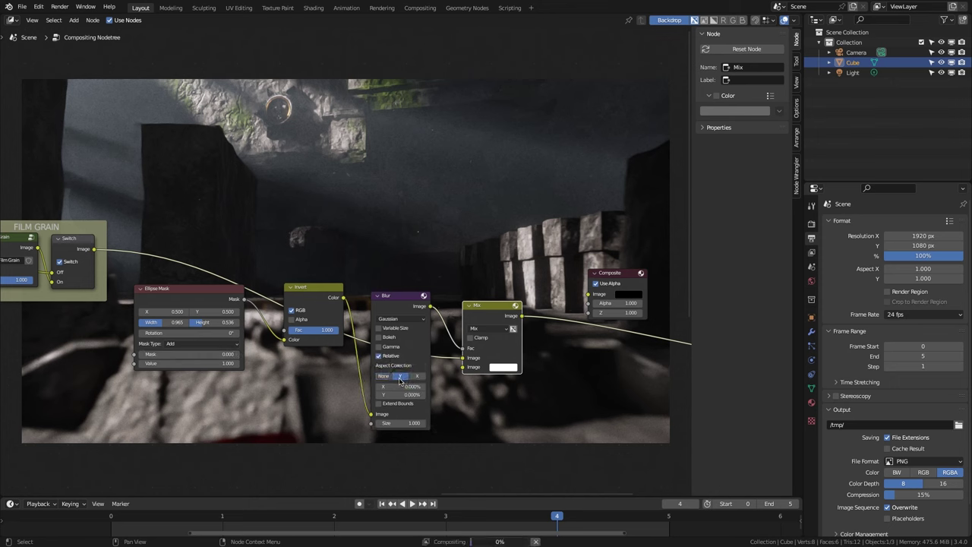
{"action": "key", "text": "Return"}
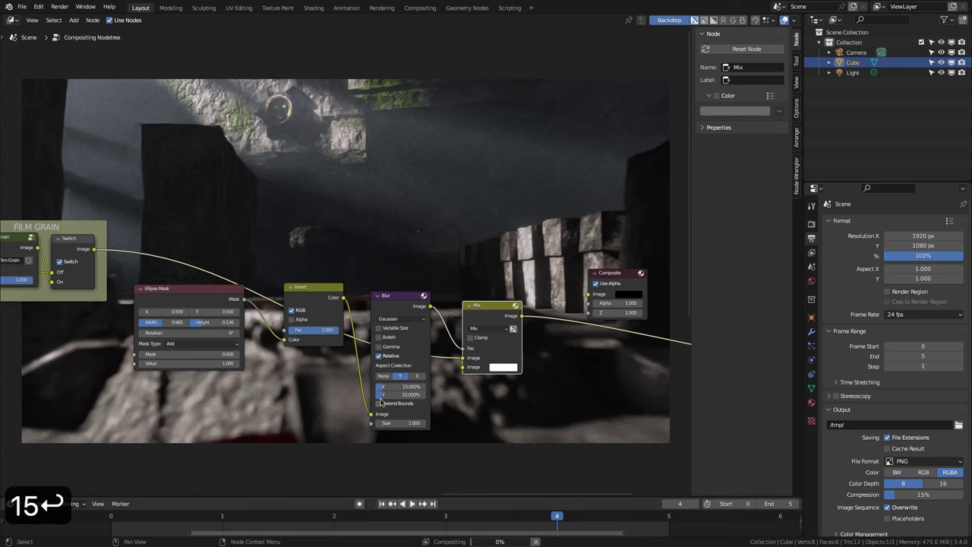
Switch the Mix node to Multiply and darken its second colour to a value of about 0.057
{"action": "left_click", "coordinate": [487, 329]}
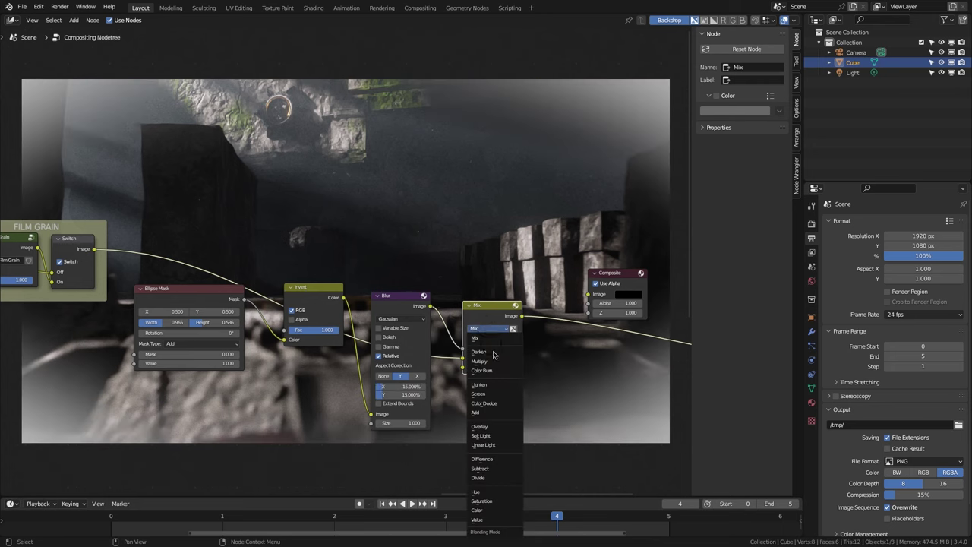
{"action": "left_click", "coordinate": [490, 361]}
{"action": "left_click", "coordinate": [502, 368]}
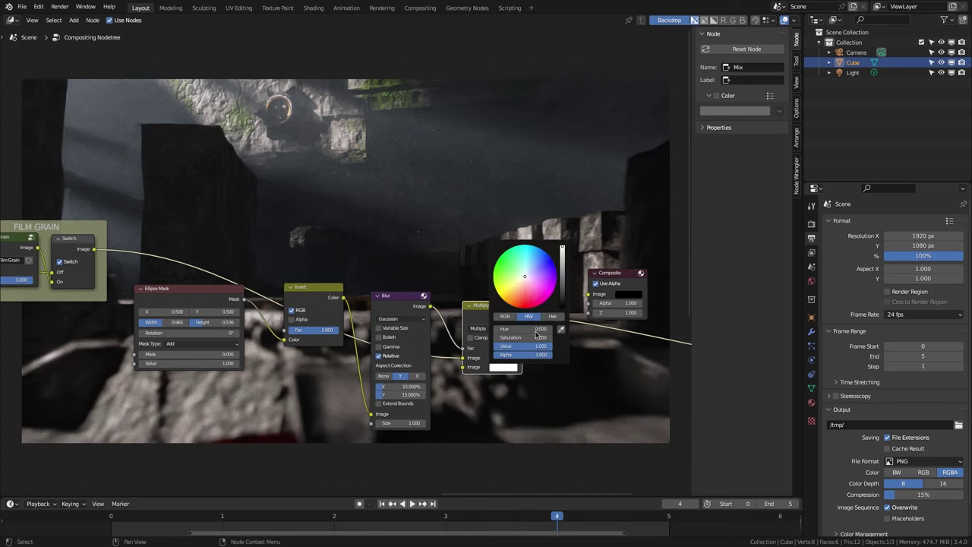
{"action": "left_click_drag", "start_coordinate": [563, 271], "coordinate": [564, 298]}
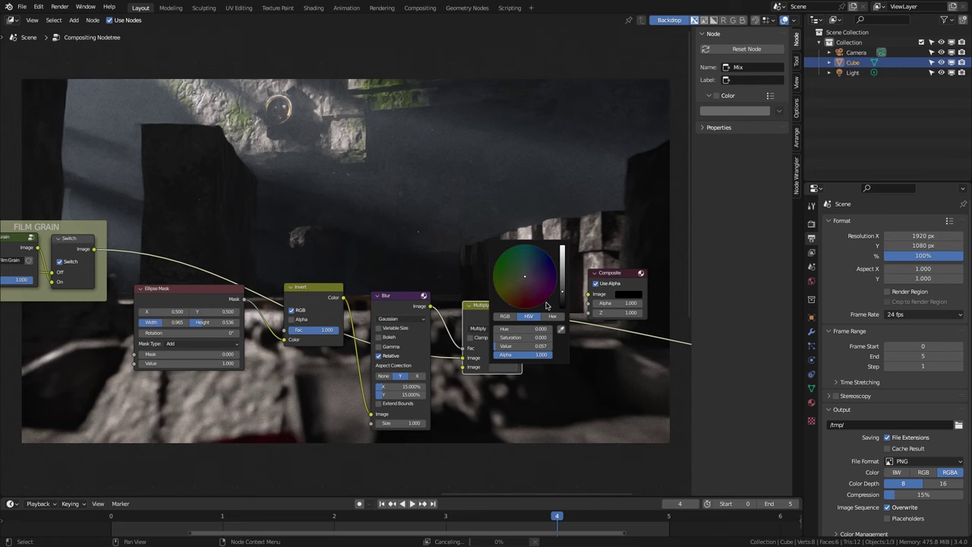
Group the Ellipse Mask, Invert, Blur and Multiply nodes and name the group Vignette
{"action": "left_click_drag", "start_coordinate": [470, 449], "coordinate": [220, 319]}
{"action": "key", "text": "ctrl+g"}
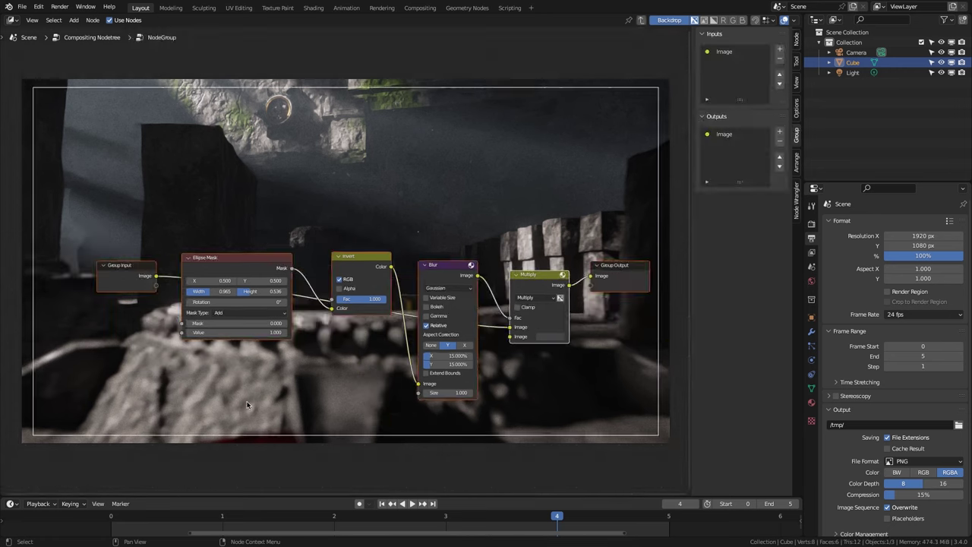
{"action": "key", "text": "Tab"}
{"action": "double_click", "coordinate": [330, 319]}
{"action": "type", "text": "Vignette"}
{"action": "key", "text": "Return"}
Enclose the Vignette group in a frame labelled VIGNETTE with a custom teal colour
{"action": "key", "text": "ctrl+j"}
{"action": "key", "text": "F2"}
{"action": "type", "text": "VIGNETTE"}
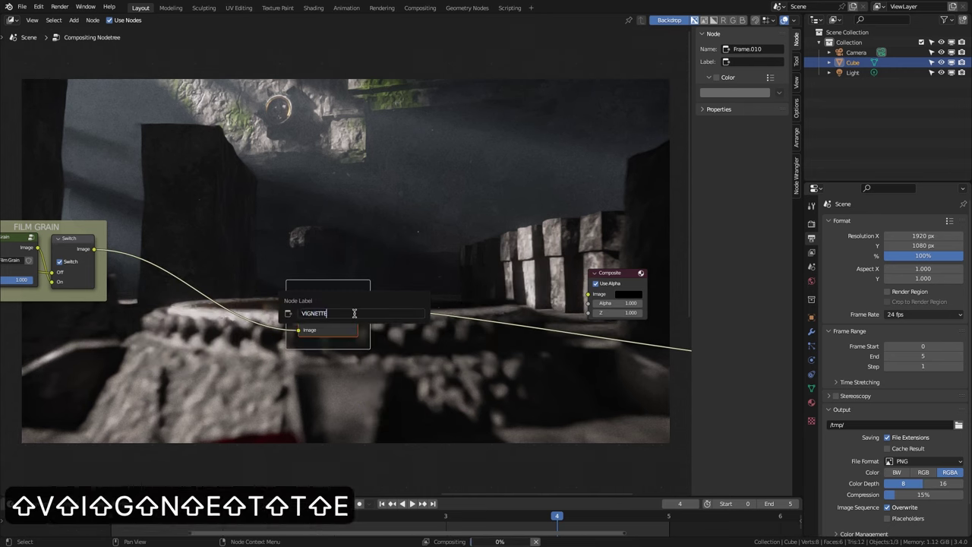
{"action": "key", "text": "Return"}
Add a copied Switch node to the VIGNETTE frame, link the Vignette output to On and the FILM GRAIN output to Off, and place the frame beside FILM GRAIN
{"action": "left_click", "coordinate": [82, 251]}
{"action": "key", "text": "ctrl+c"}
{"action": "key", "text": "ctrl+v"}
{"action": "key", "text": "g"}
{"action": "left_click", "coordinate": [423, 311]}
{"action": "left_click_drag", "start_coordinate": [357, 307], "coordinate": [393, 343]}
{"action": "left_click_drag", "start_coordinate": [95, 249], "coordinate": [393, 334]}
{"action": "left_click_drag", "start_coordinate": [414, 301], "coordinate": [193, 224]}
{"action": "middle_click_drag", "start_coordinate": [145, 293], "coordinate": [43, 281]}
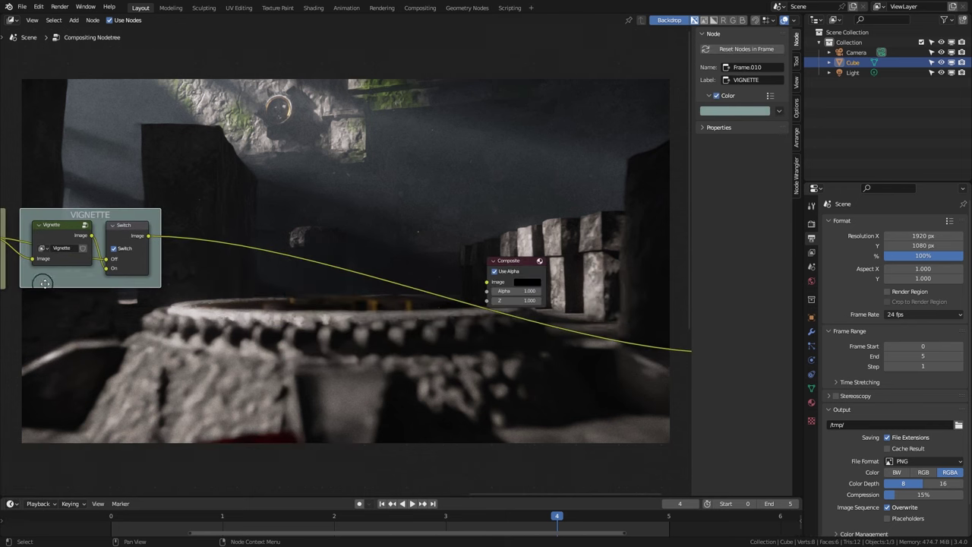
Stack the Composite and Viewer nodes after the VIGNETTE frame and link its Switch output to the Composite image
{"action": "left_click_drag", "start_coordinate": [513, 264], "coordinate": [350, 216]}
{"action": "middle_click_drag", "start_coordinate": [527, 341], "coordinate": [348, 308]}
{"action": "left_click_drag", "start_coordinate": [539, 288], "coordinate": [165, 241]}
{"action": "middle_click_drag", "start_coordinate": [239, 243], "coordinate": [494, 257]}
{"action": "left_click_drag", "start_coordinate": [227, 217], "coordinate": [397, 216]}
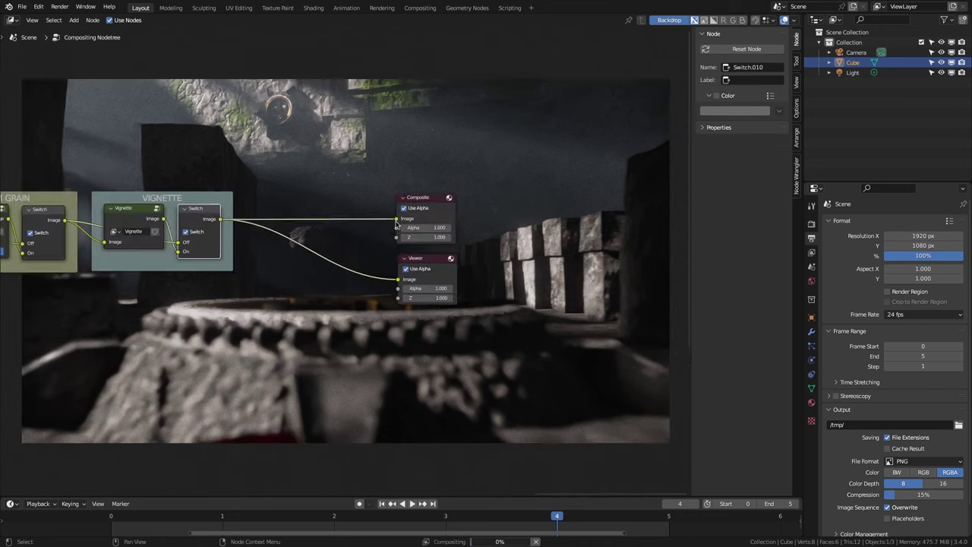
{"action": "scroll", "coordinate": [384, 278], "scroll_direction": "down", "scroll_amount": 14}
{"action": "middle_click_drag", "start_coordinate": [226, 355], "coordinate": [460, 398]}
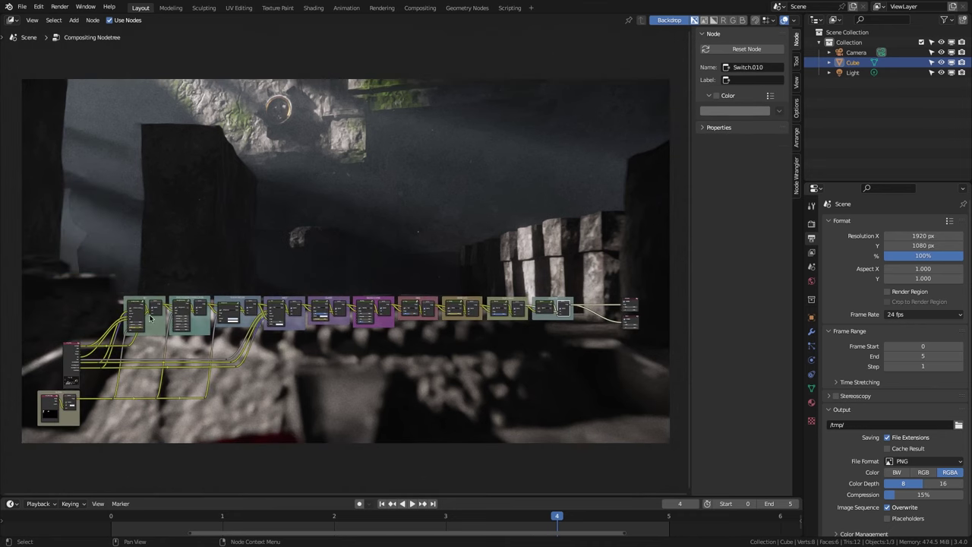